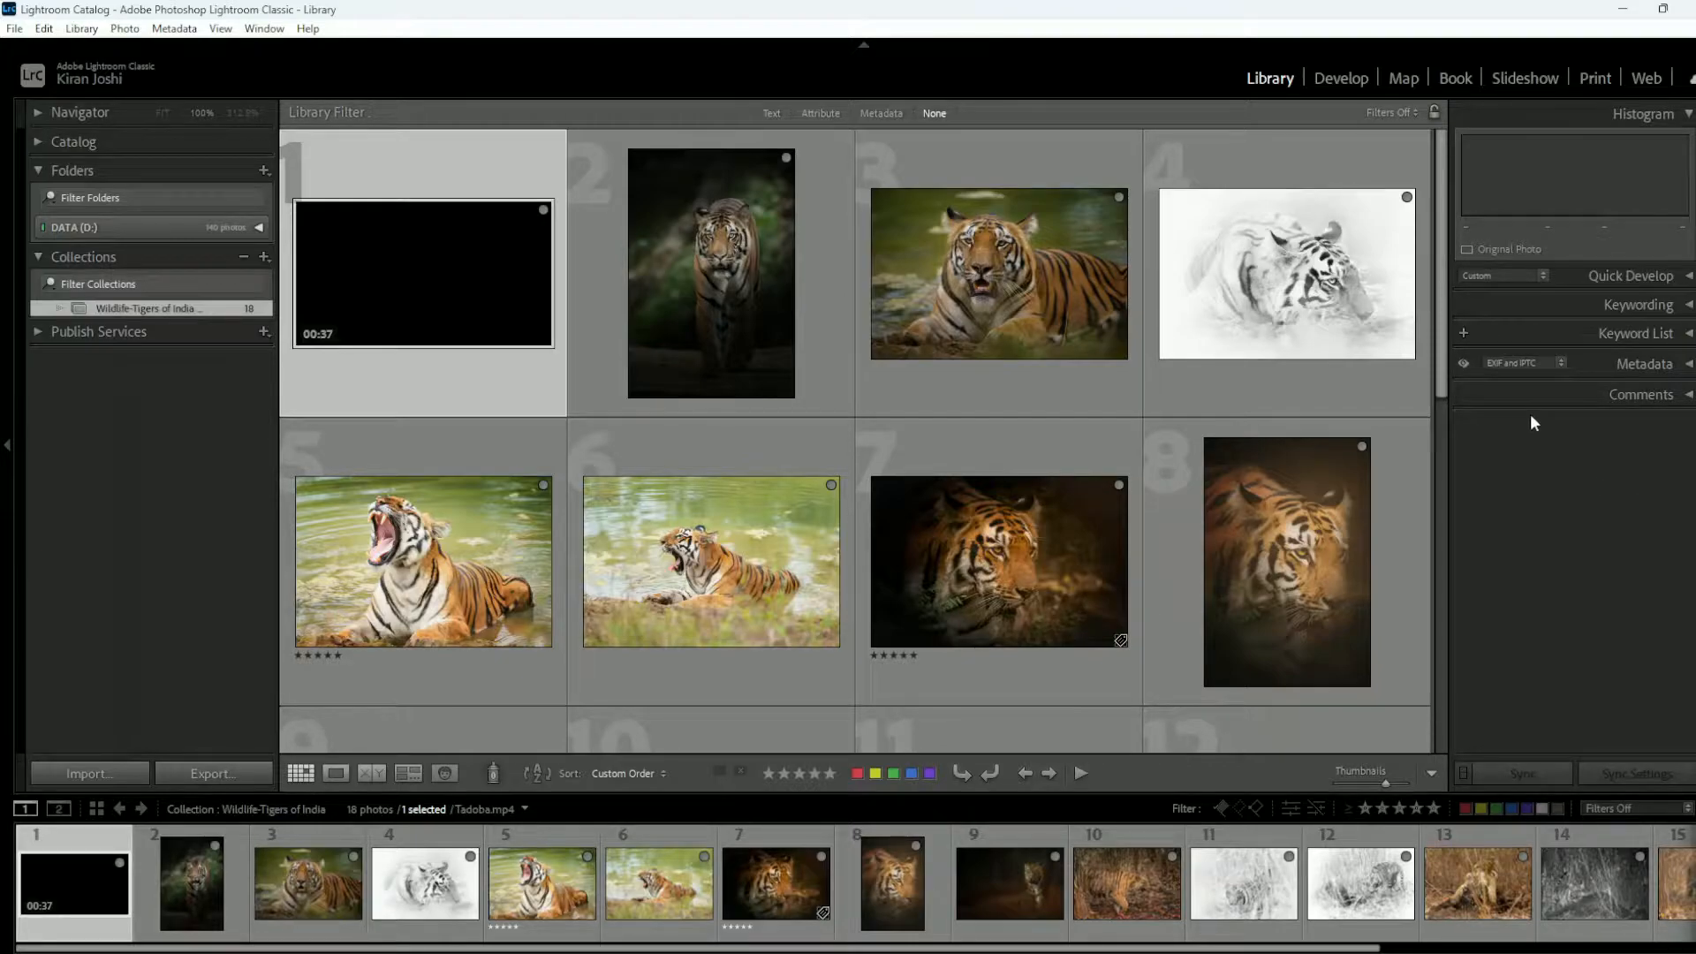
# Step: Switch to the Slideshow module and set the slides' stroke border colour to red
pyautogui.click(1502, 82)
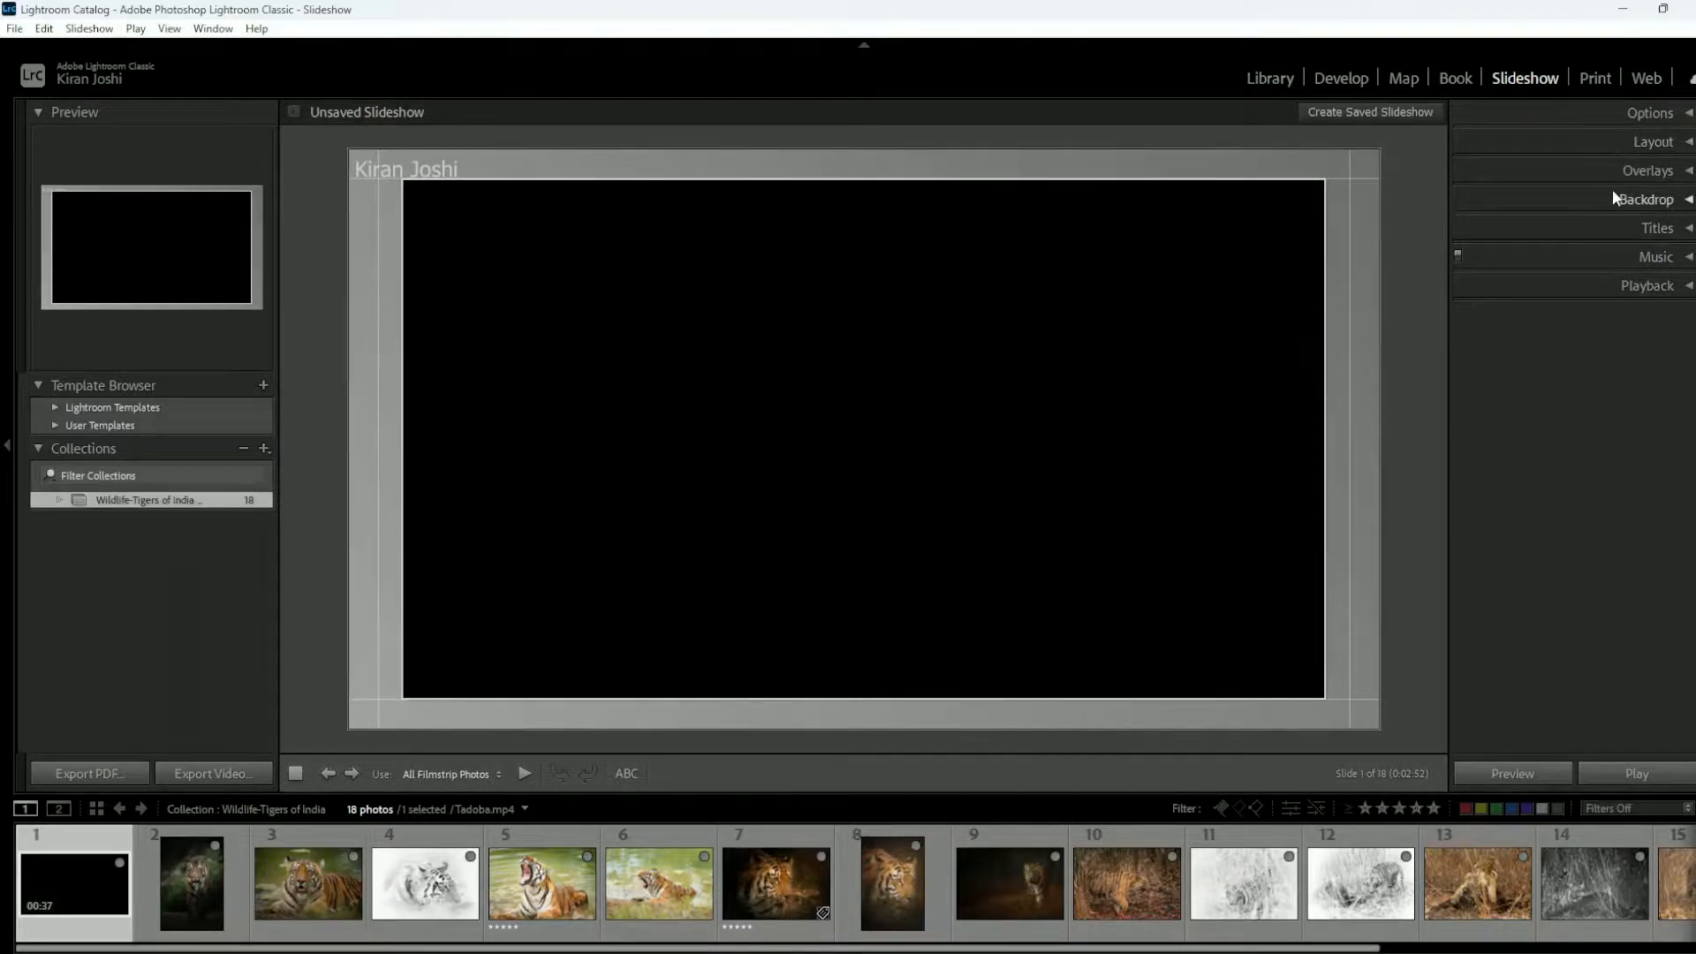
pyautogui.click(1634, 118)
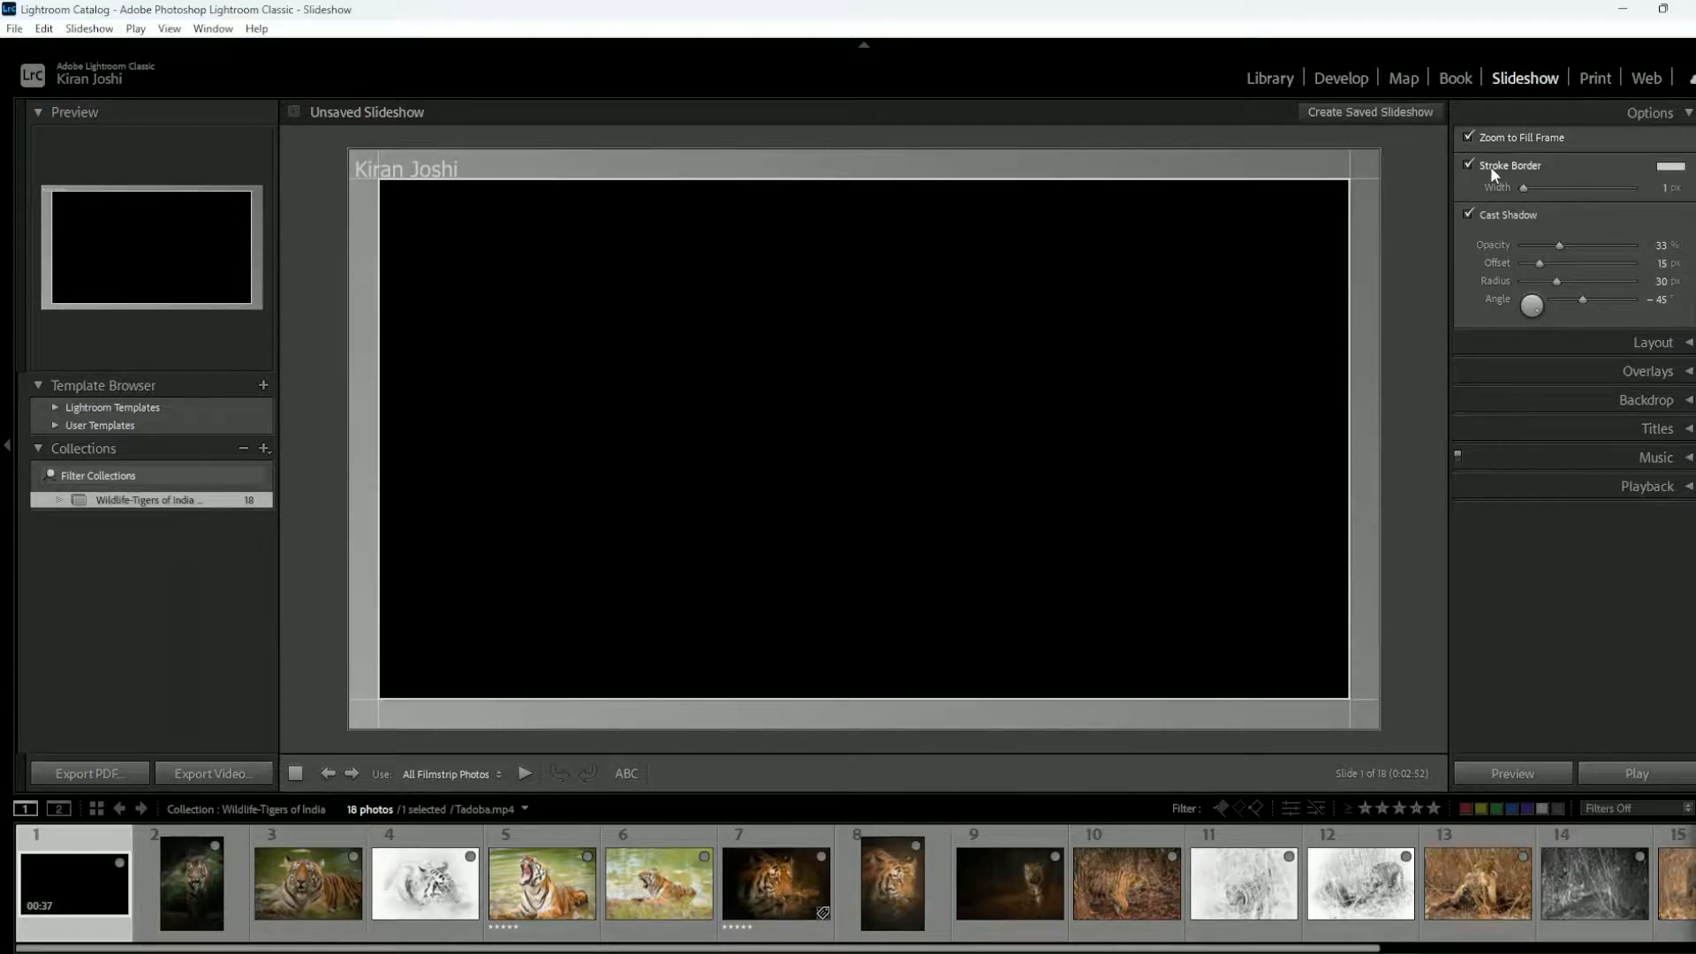
pyautogui.click(1677, 173)
pyautogui.click(1613, 186)
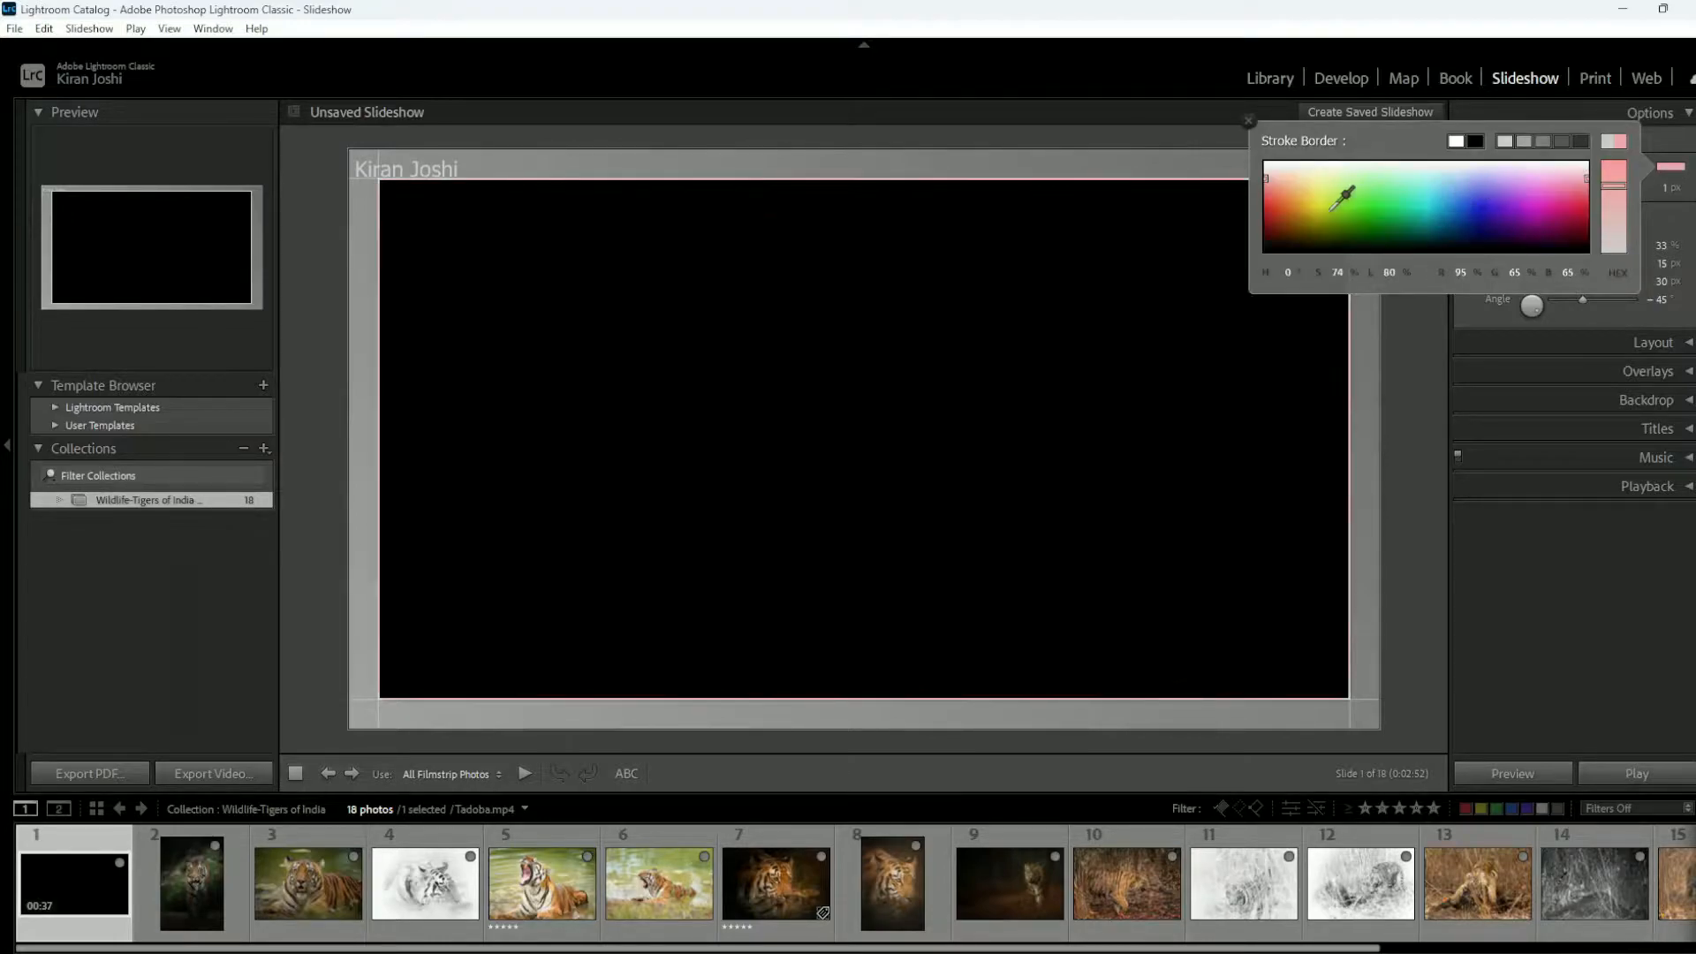
pyautogui.click(1267, 210)
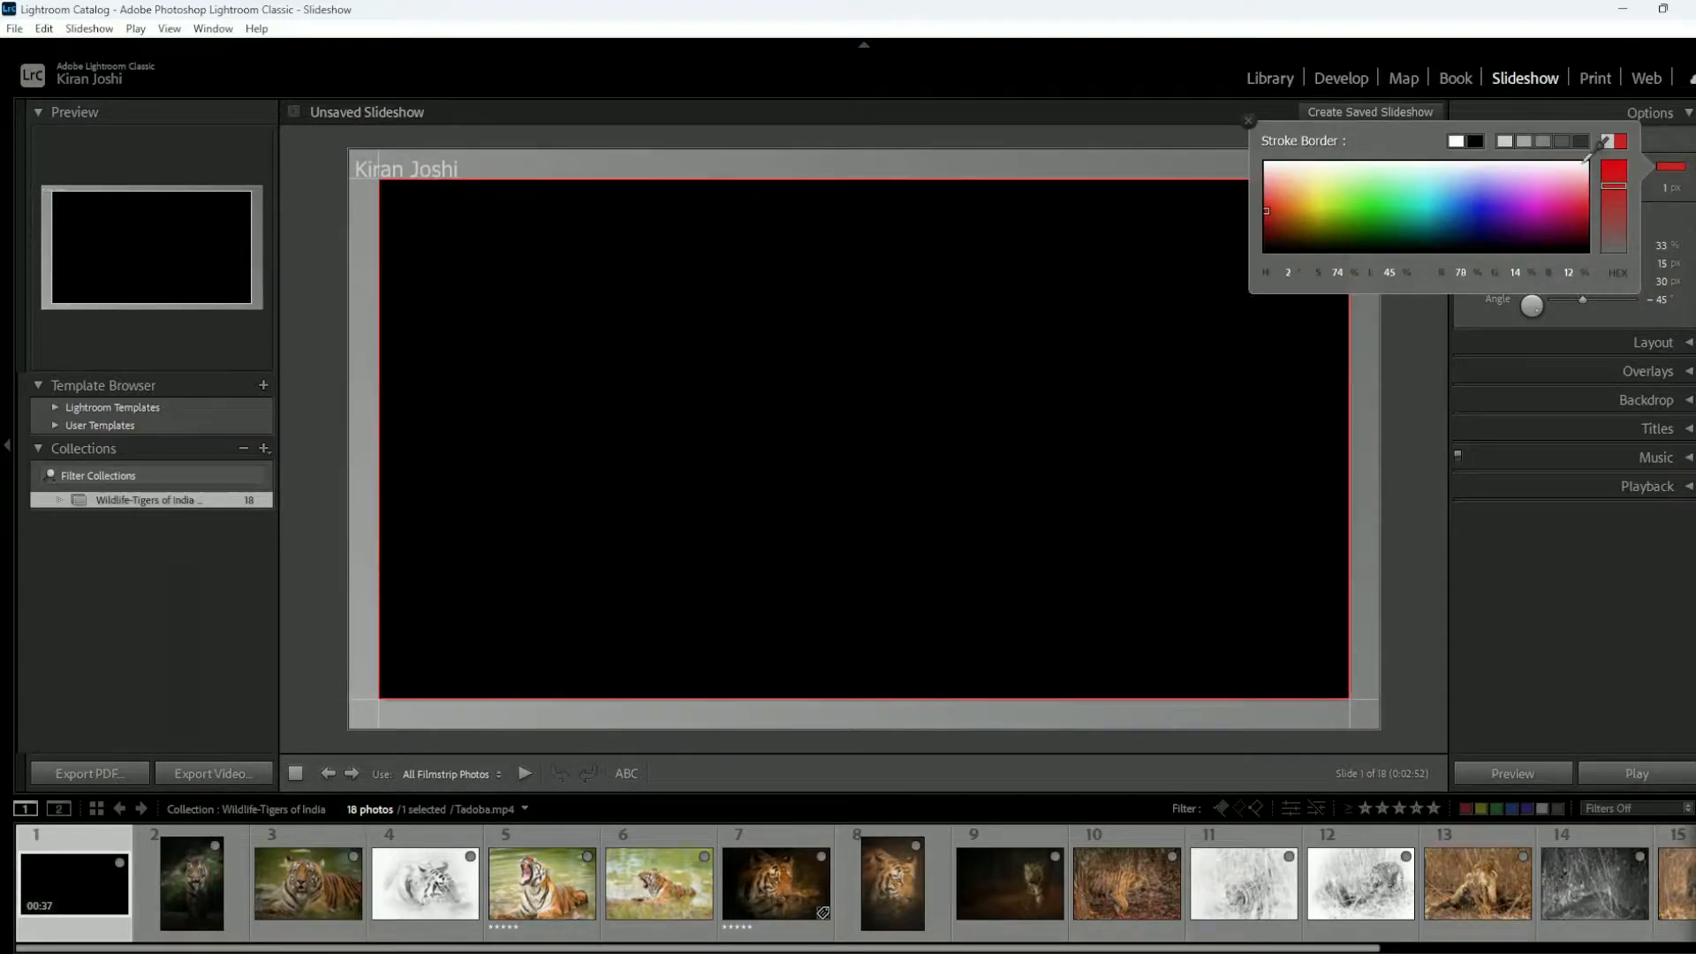
pyautogui.click(1248, 121)
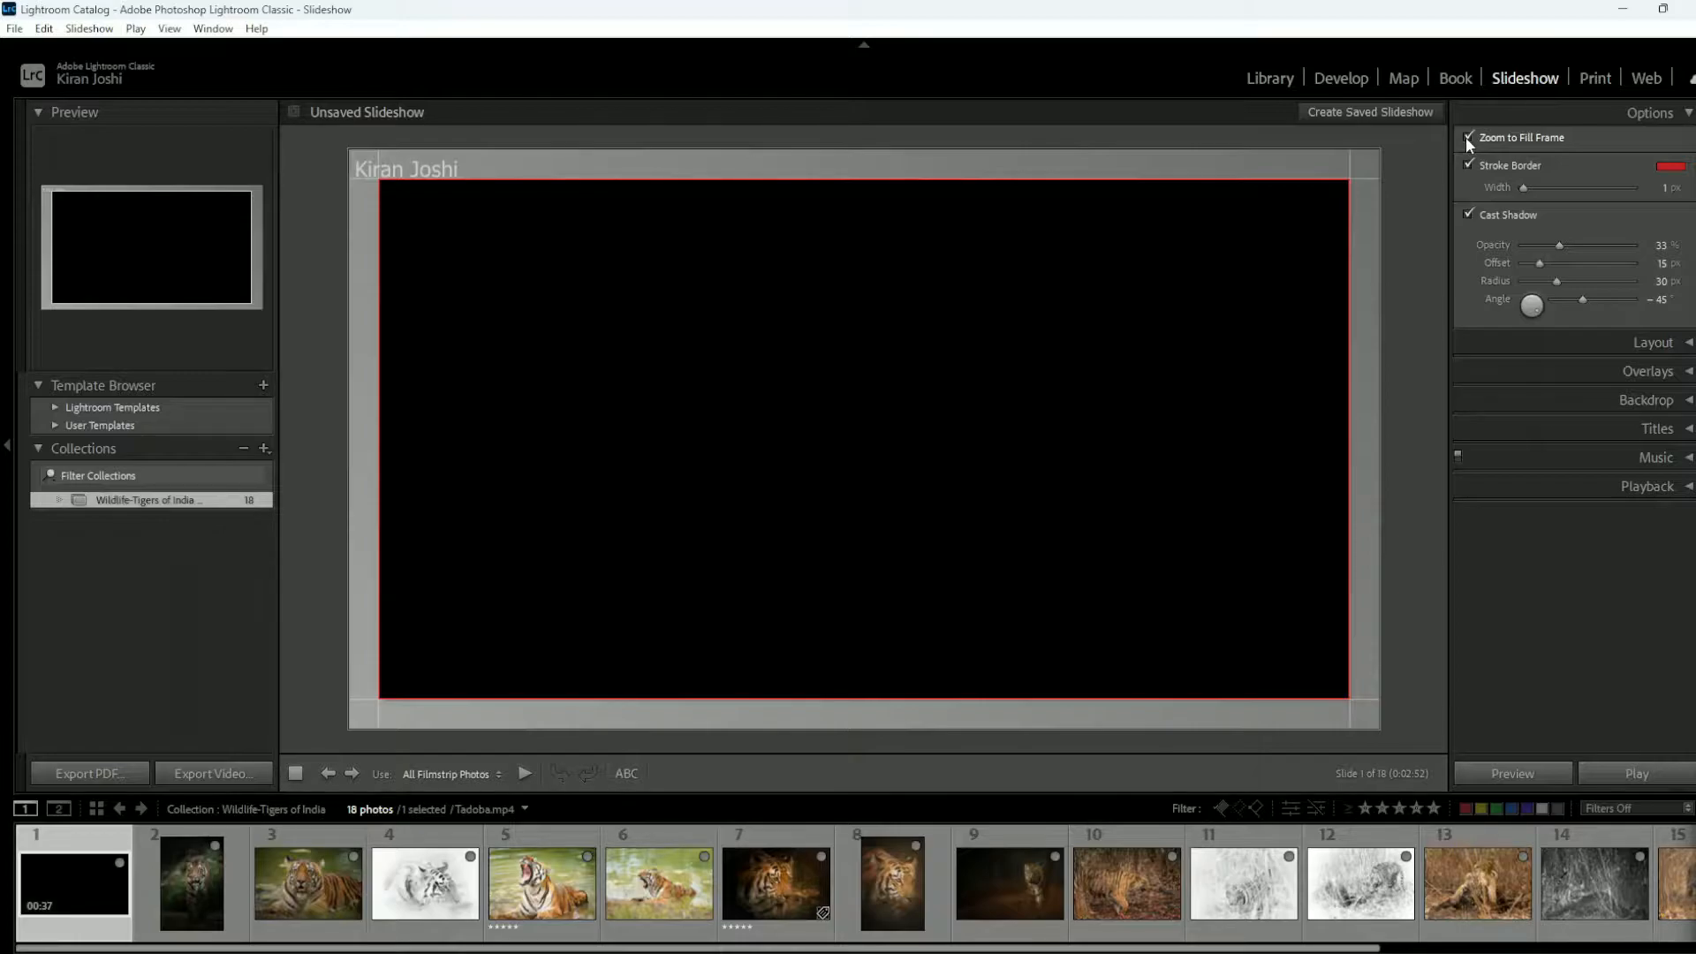
# Step: Show the second photo, disable Zoom to Fill Frame and set the stroke border width to 1 px
pyautogui.click(198, 870)
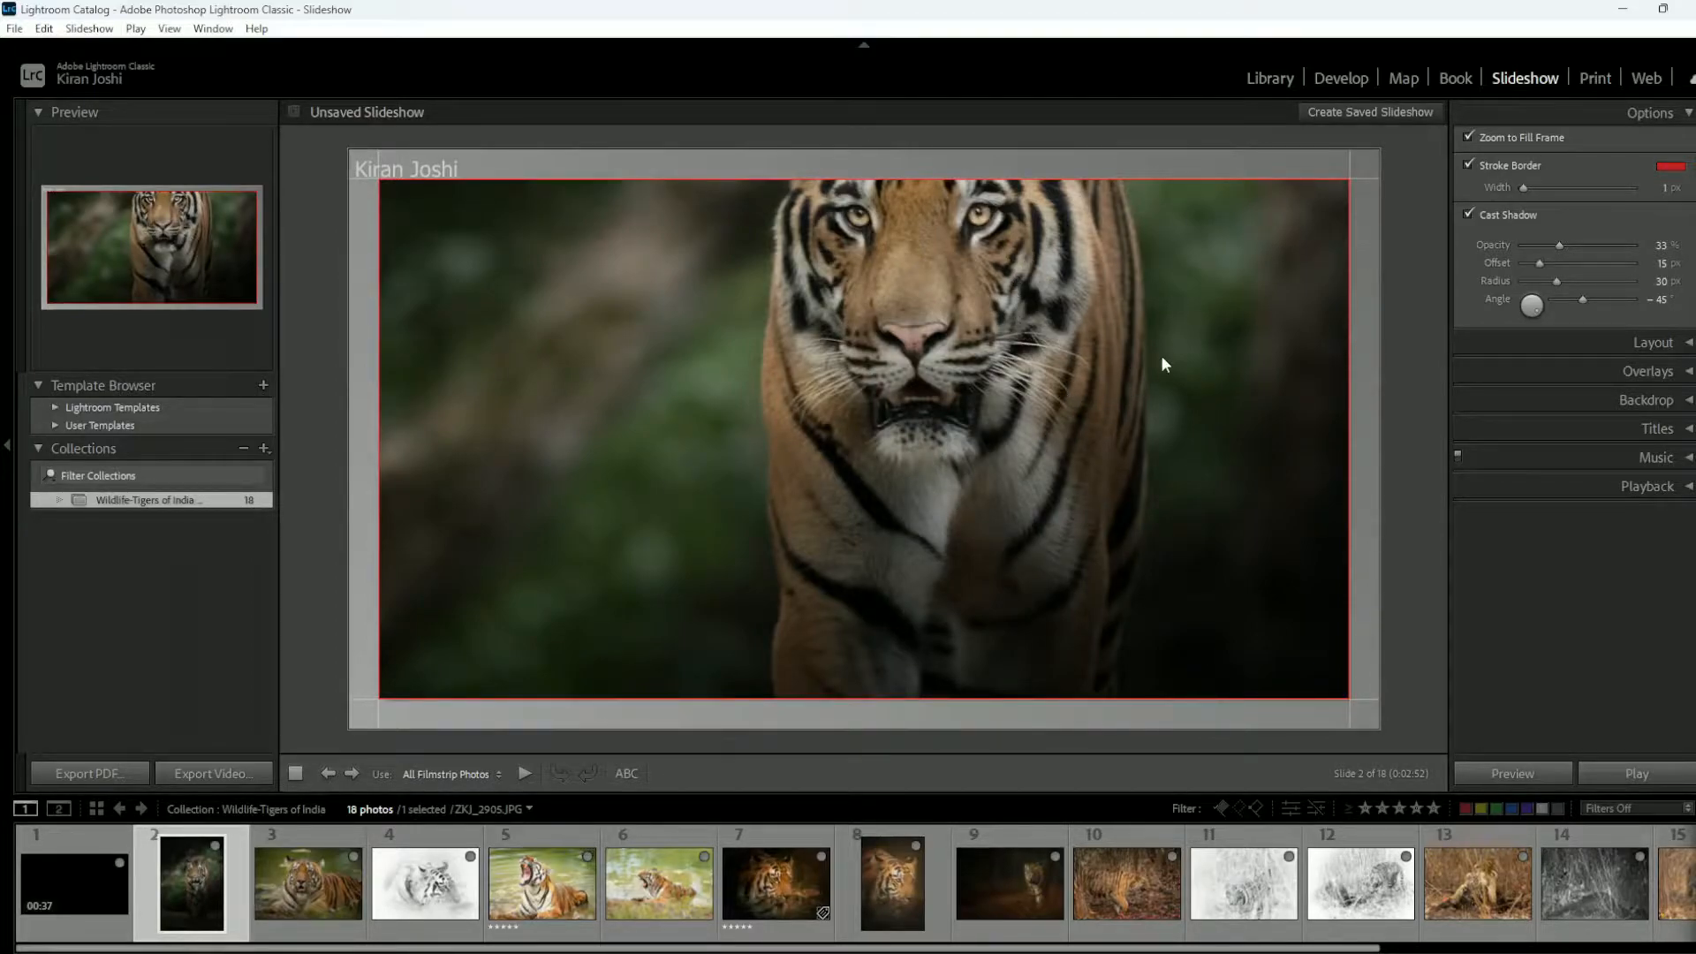
pyautogui.click(1468, 138)
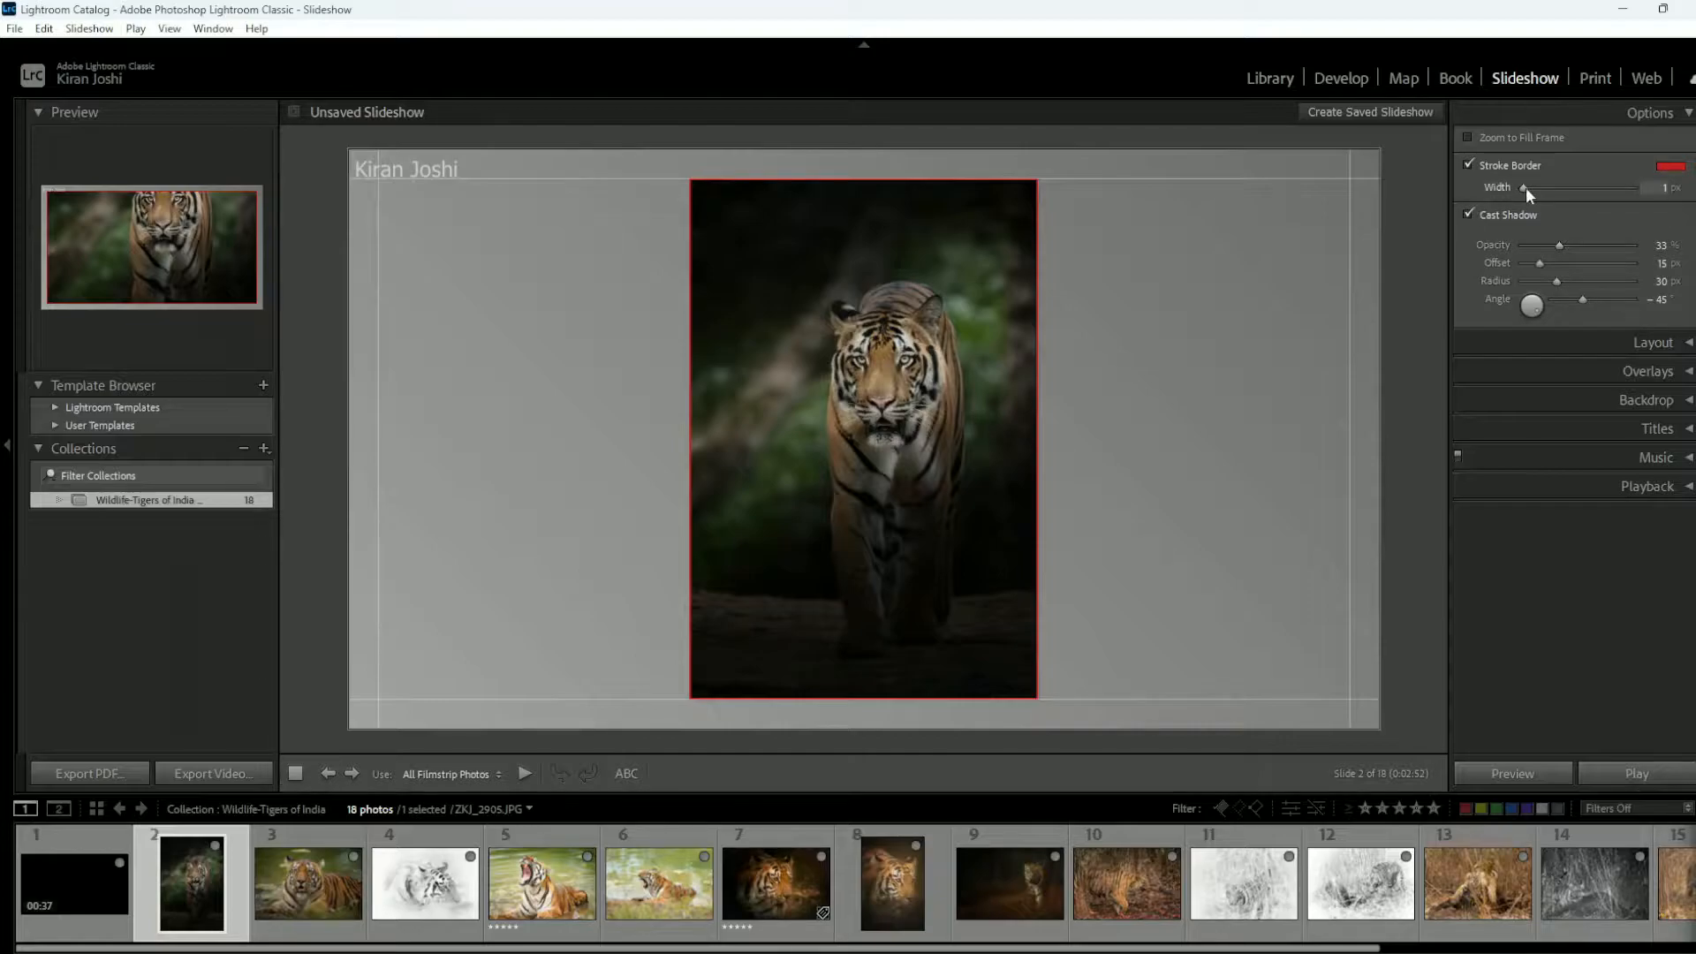
pyautogui.moveTo(1541, 190); pyautogui.dragTo(1555, 194)
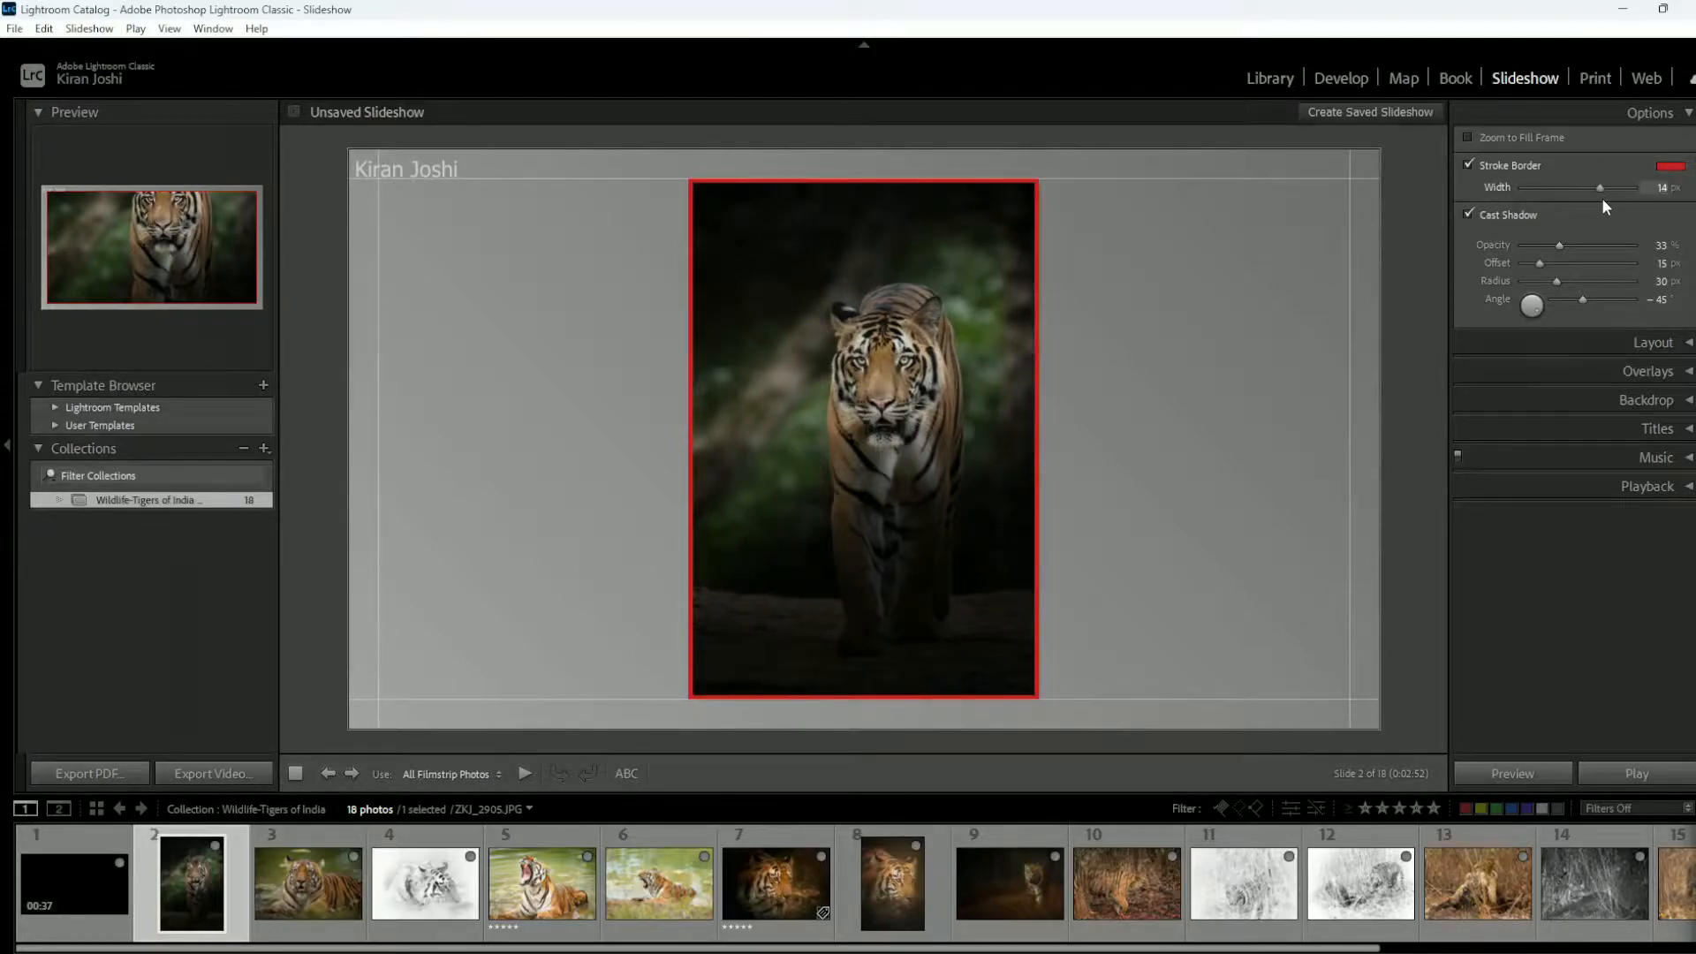
pyautogui.moveTo(1536, 213); pyautogui.dragTo(1521, 216)
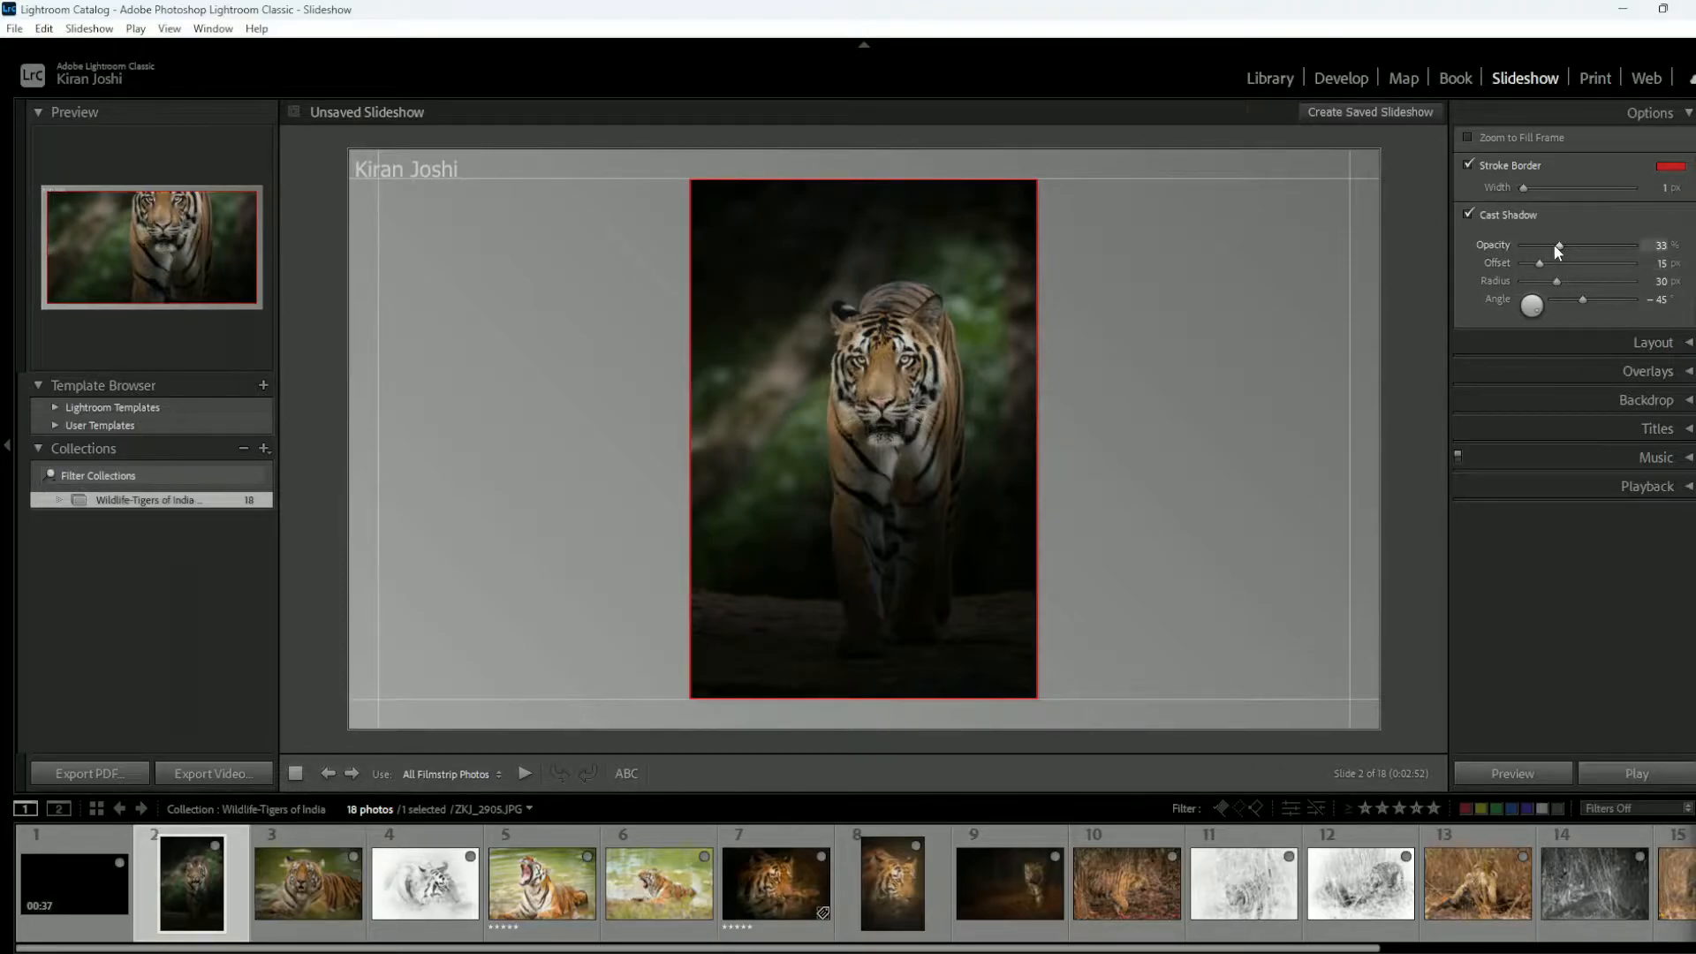
# Step: Try a cast shadow with 85% opacity, 55 px offset and -74° angle, and turn Cast Shadow off
pyautogui.moveTo(1609, 247); pyautogui.dragTo(1544, 347)
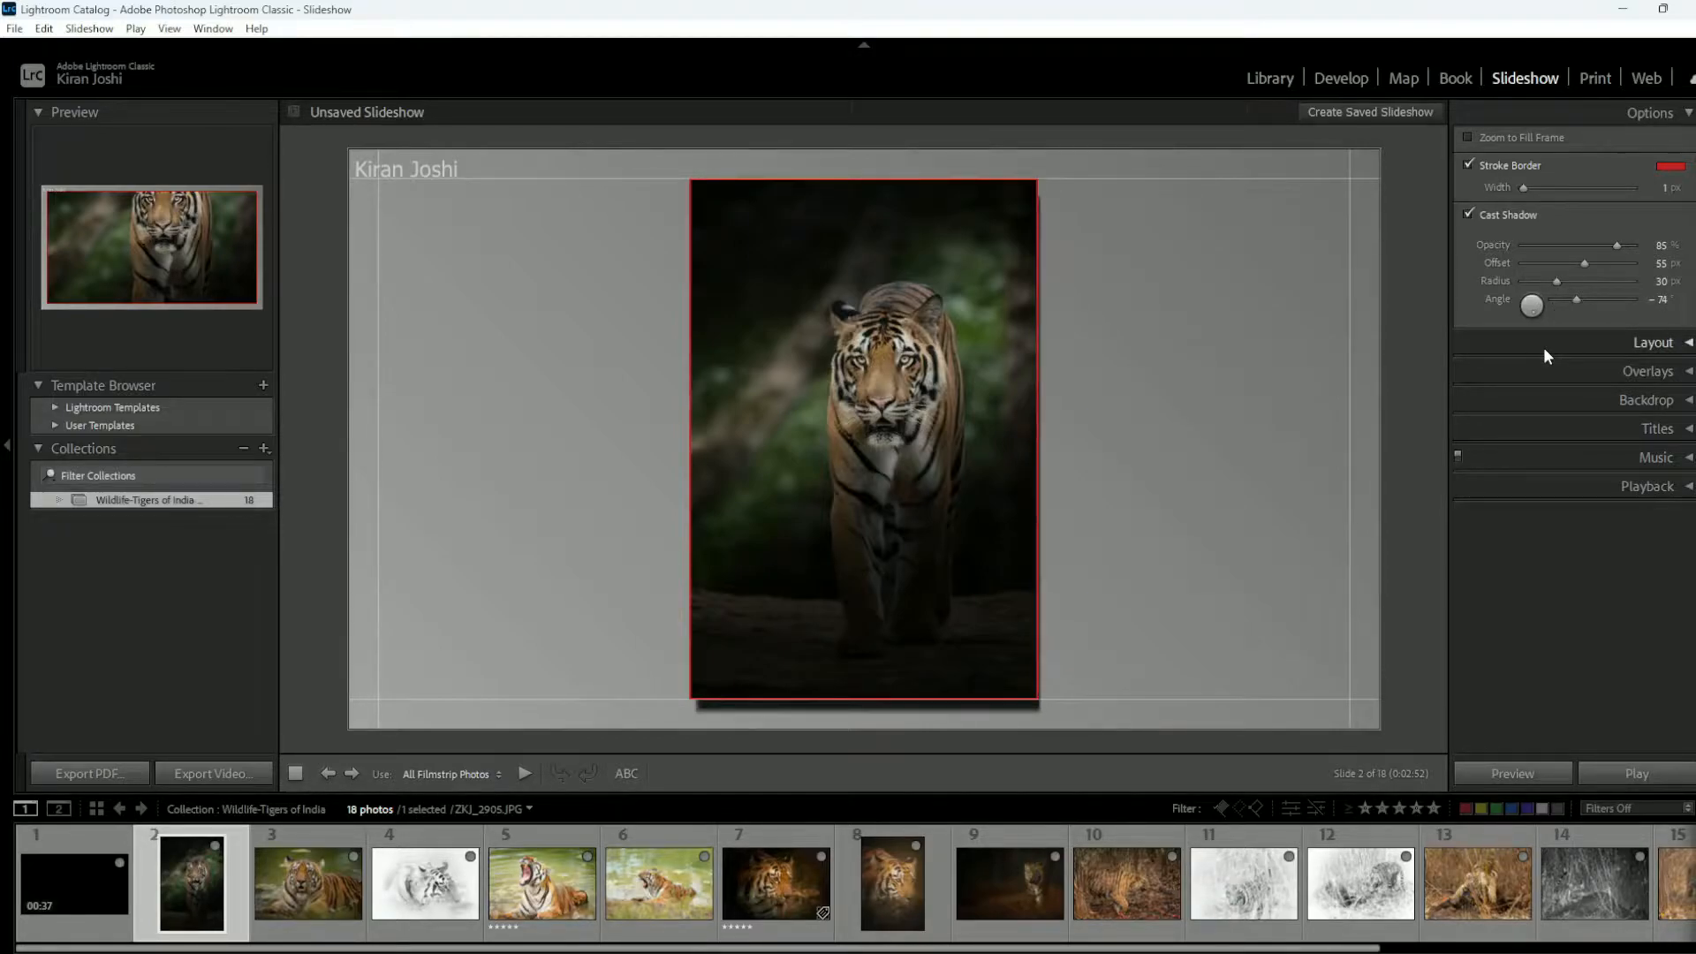
pyautogui.click(1469, 214)
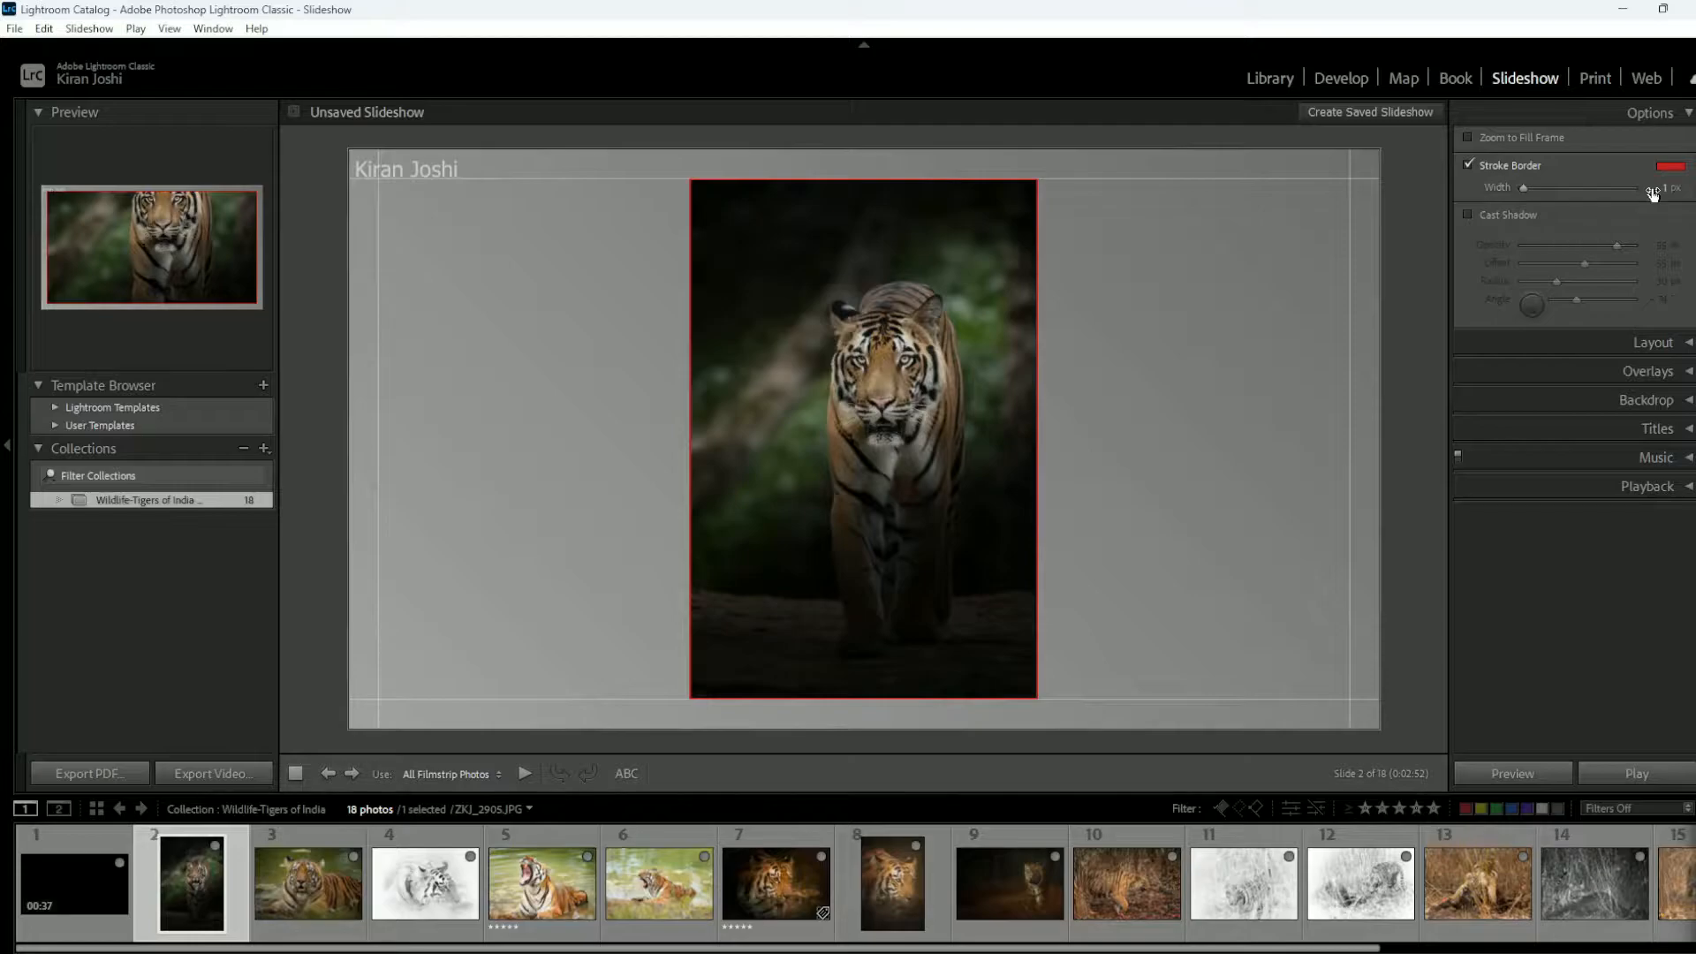
pyautogui.click(1686, 114)
# Step: Try slide margins of 123 px on all sides, and unlink them to set the bottom to 104 px and the left to 644 px
pyautogui.click(1682, 144)
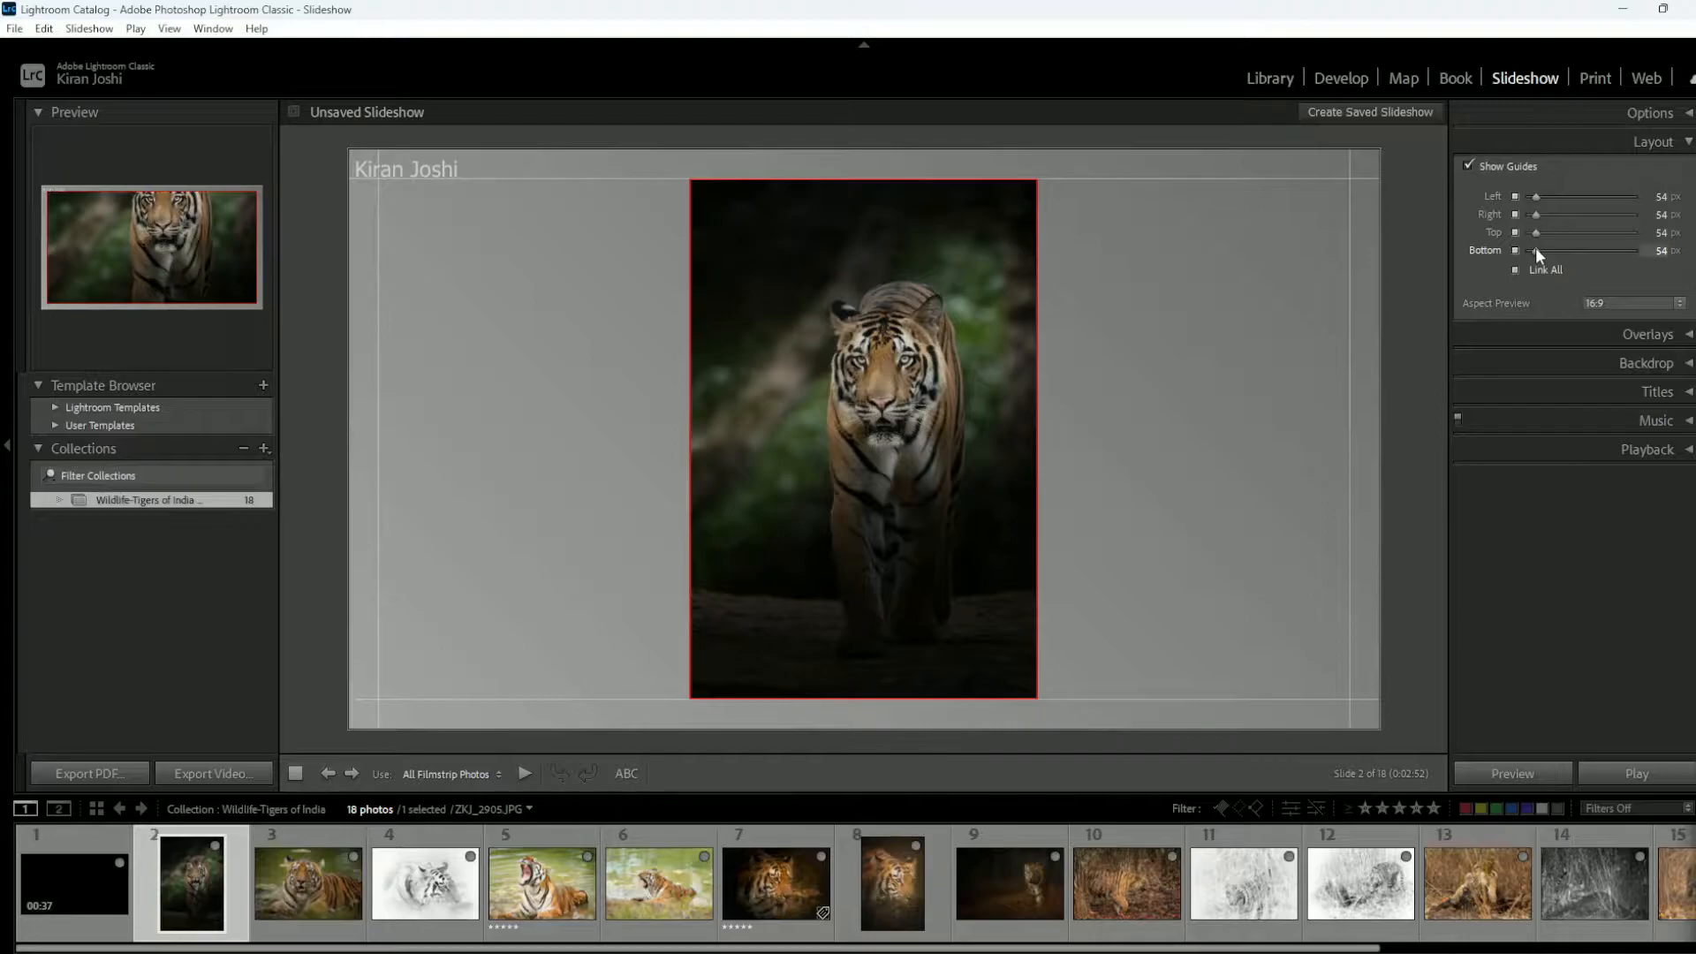
pyautogui.click(1468, 166)
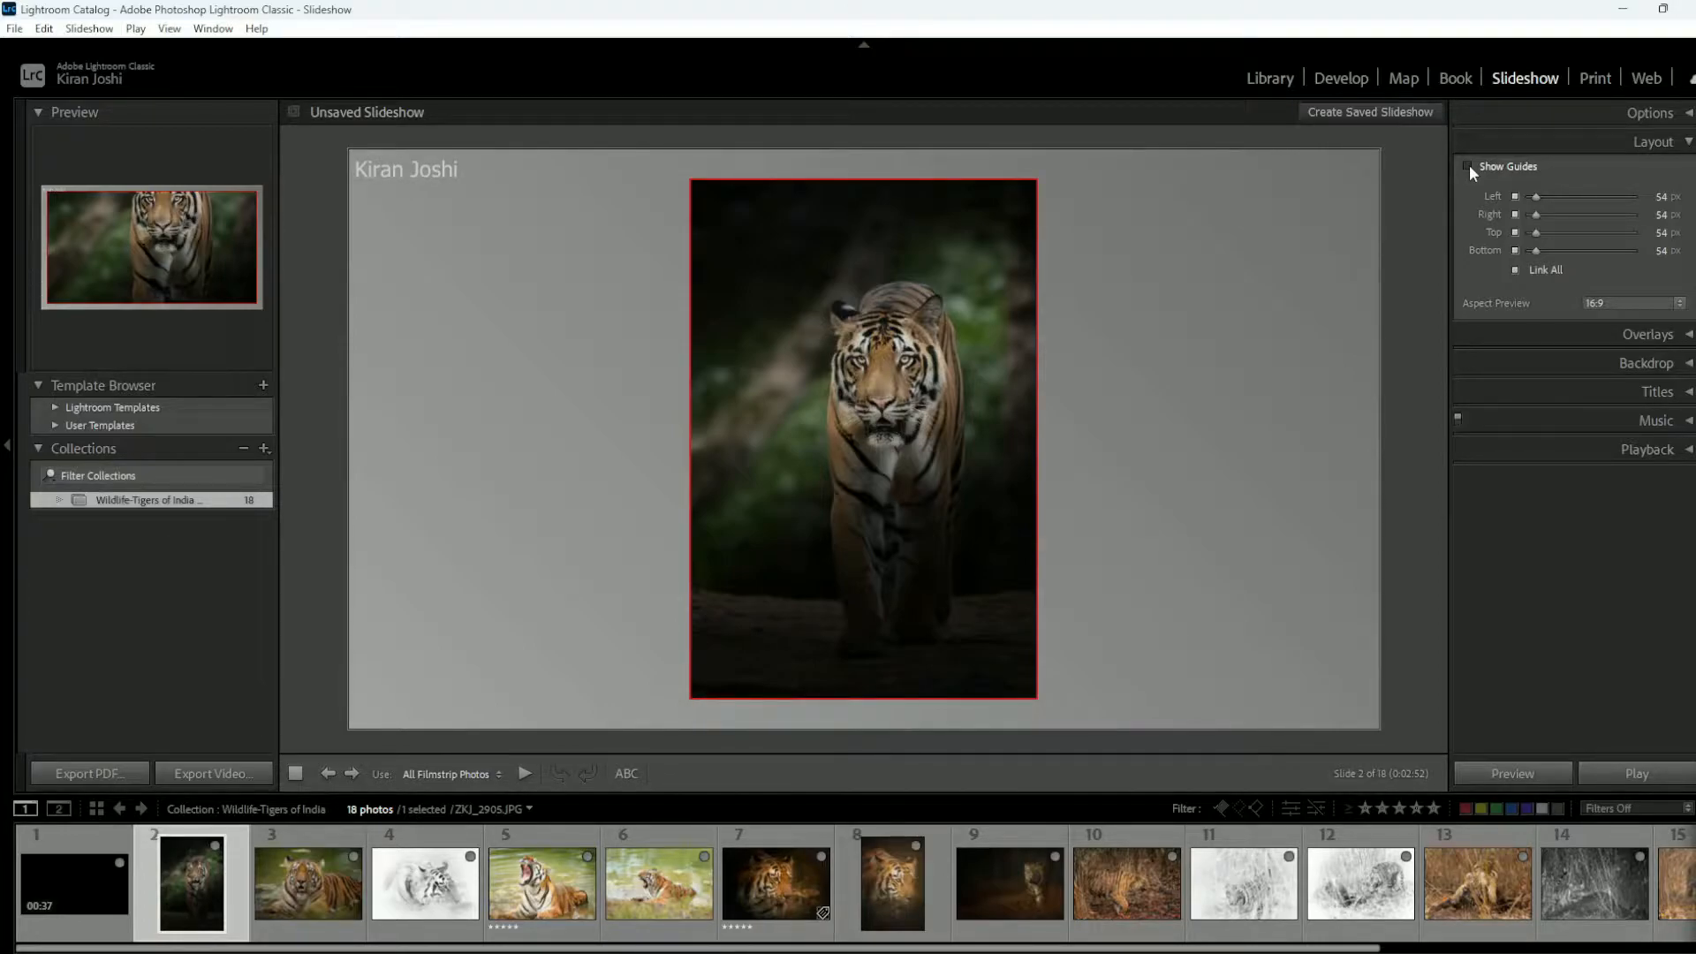
pyautogui.click(1469, 165)
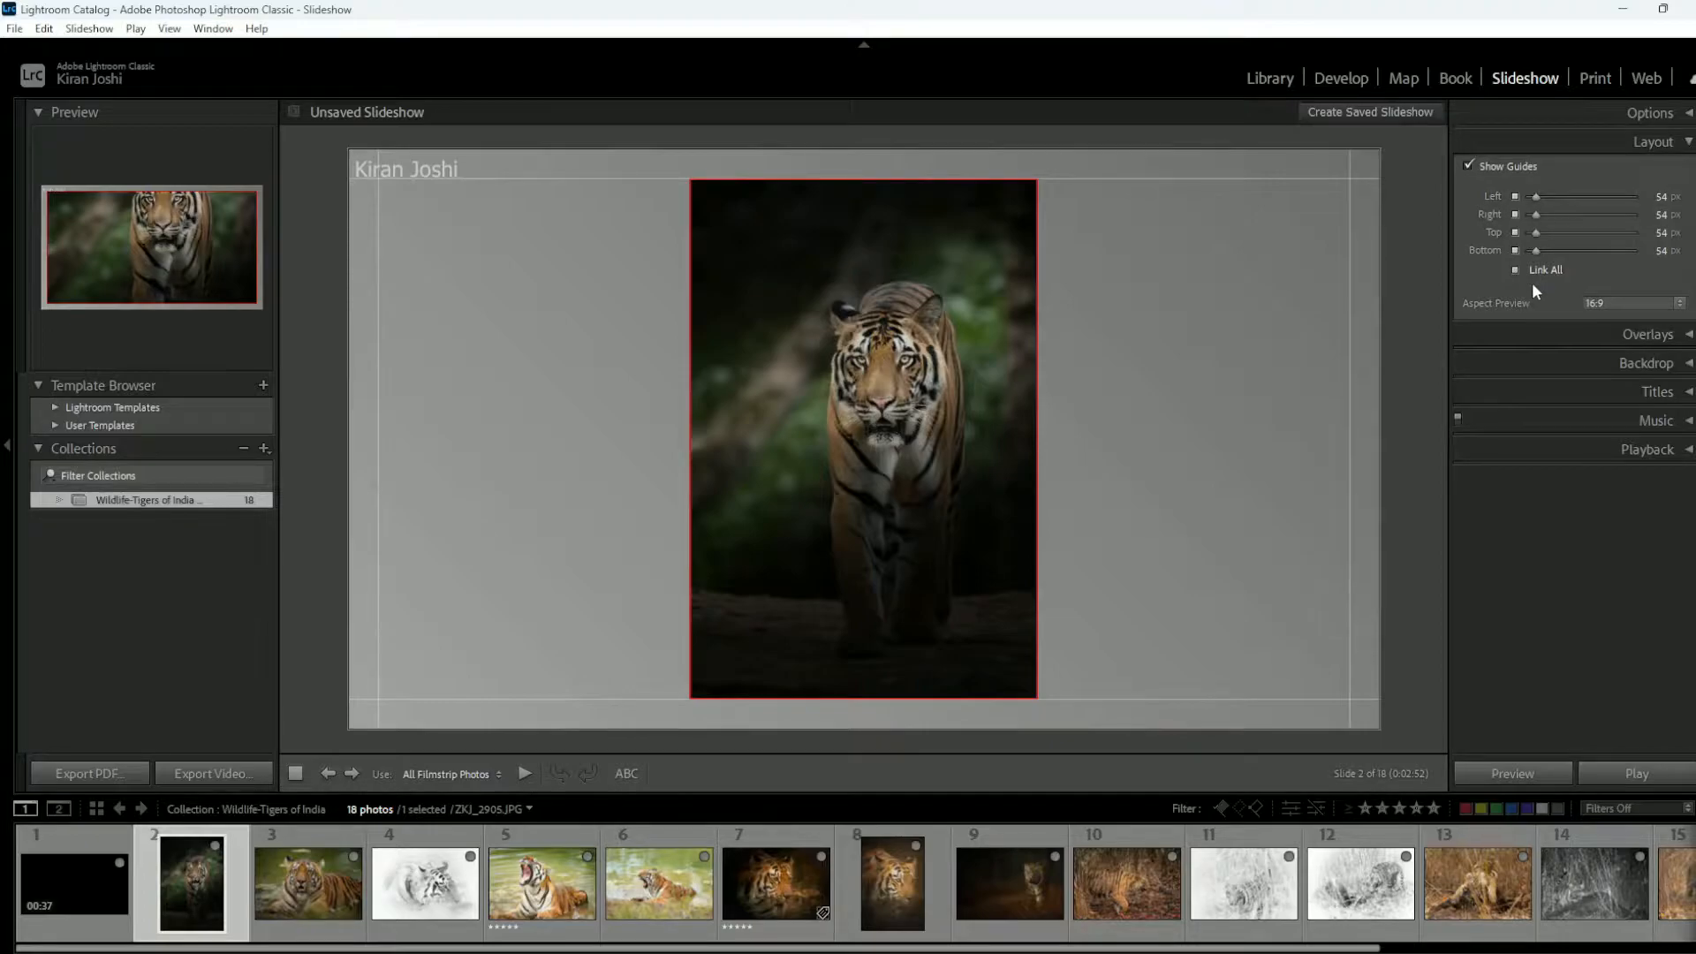
pyautogui.moveTo(1533, 251); pyautogui.dragTo(1539, 253)
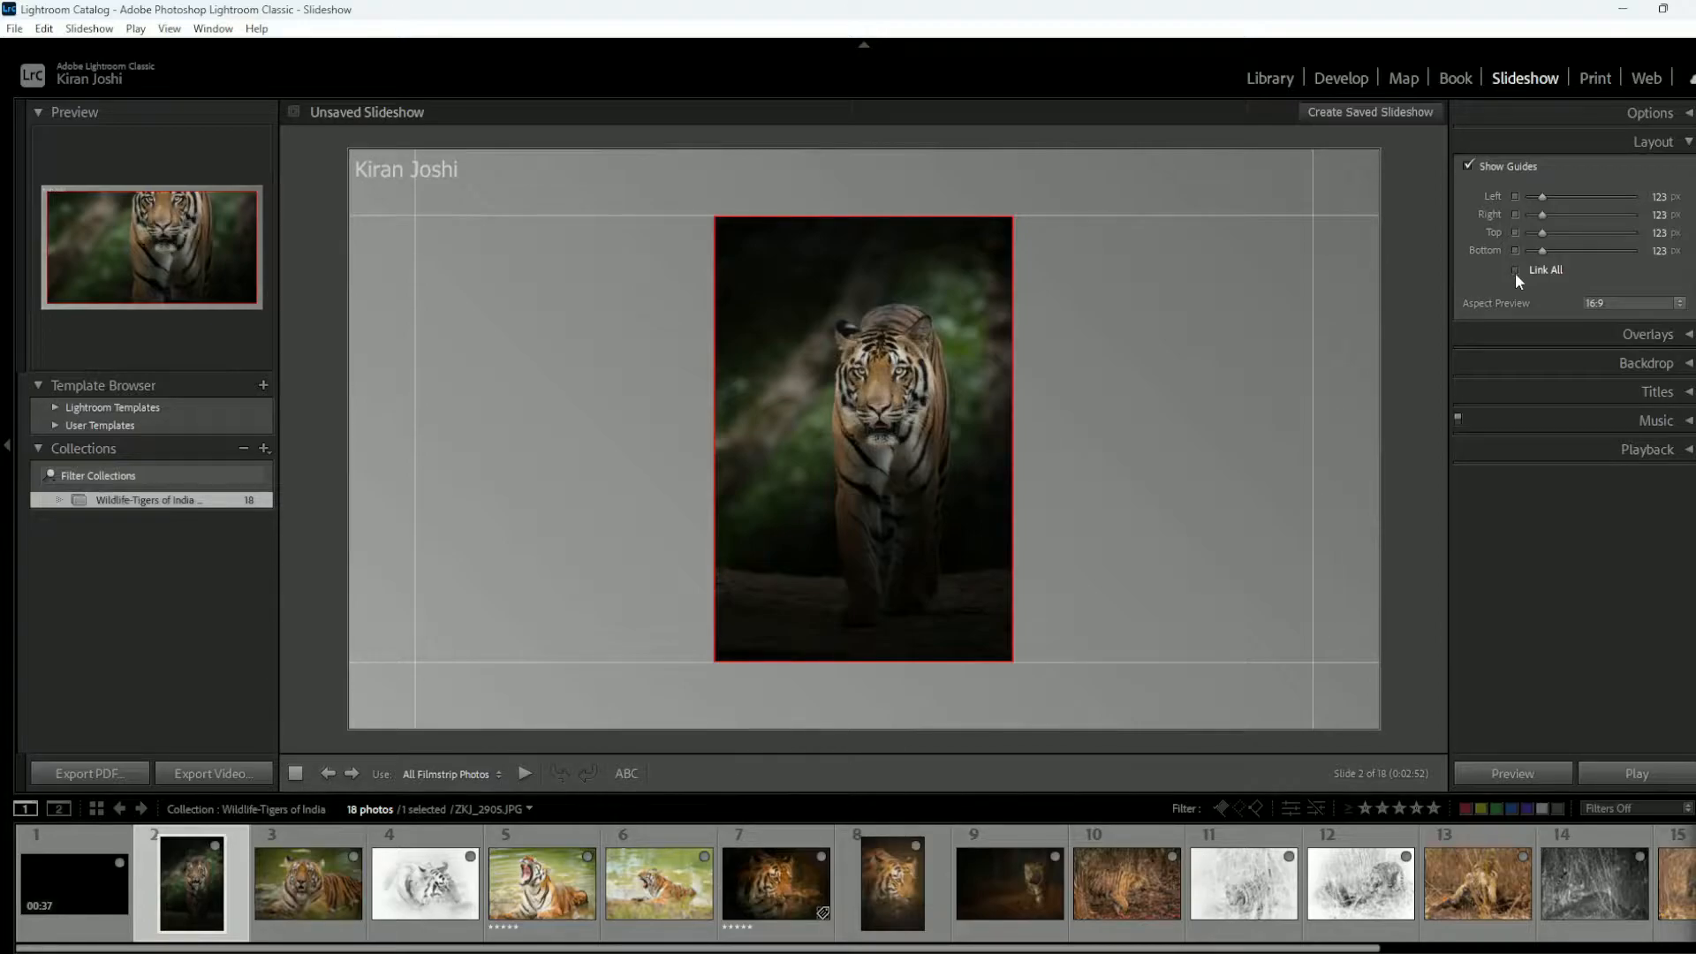
pyautogui.moveTo(1549, 252); pyautogui.dragTo(1540, 253)
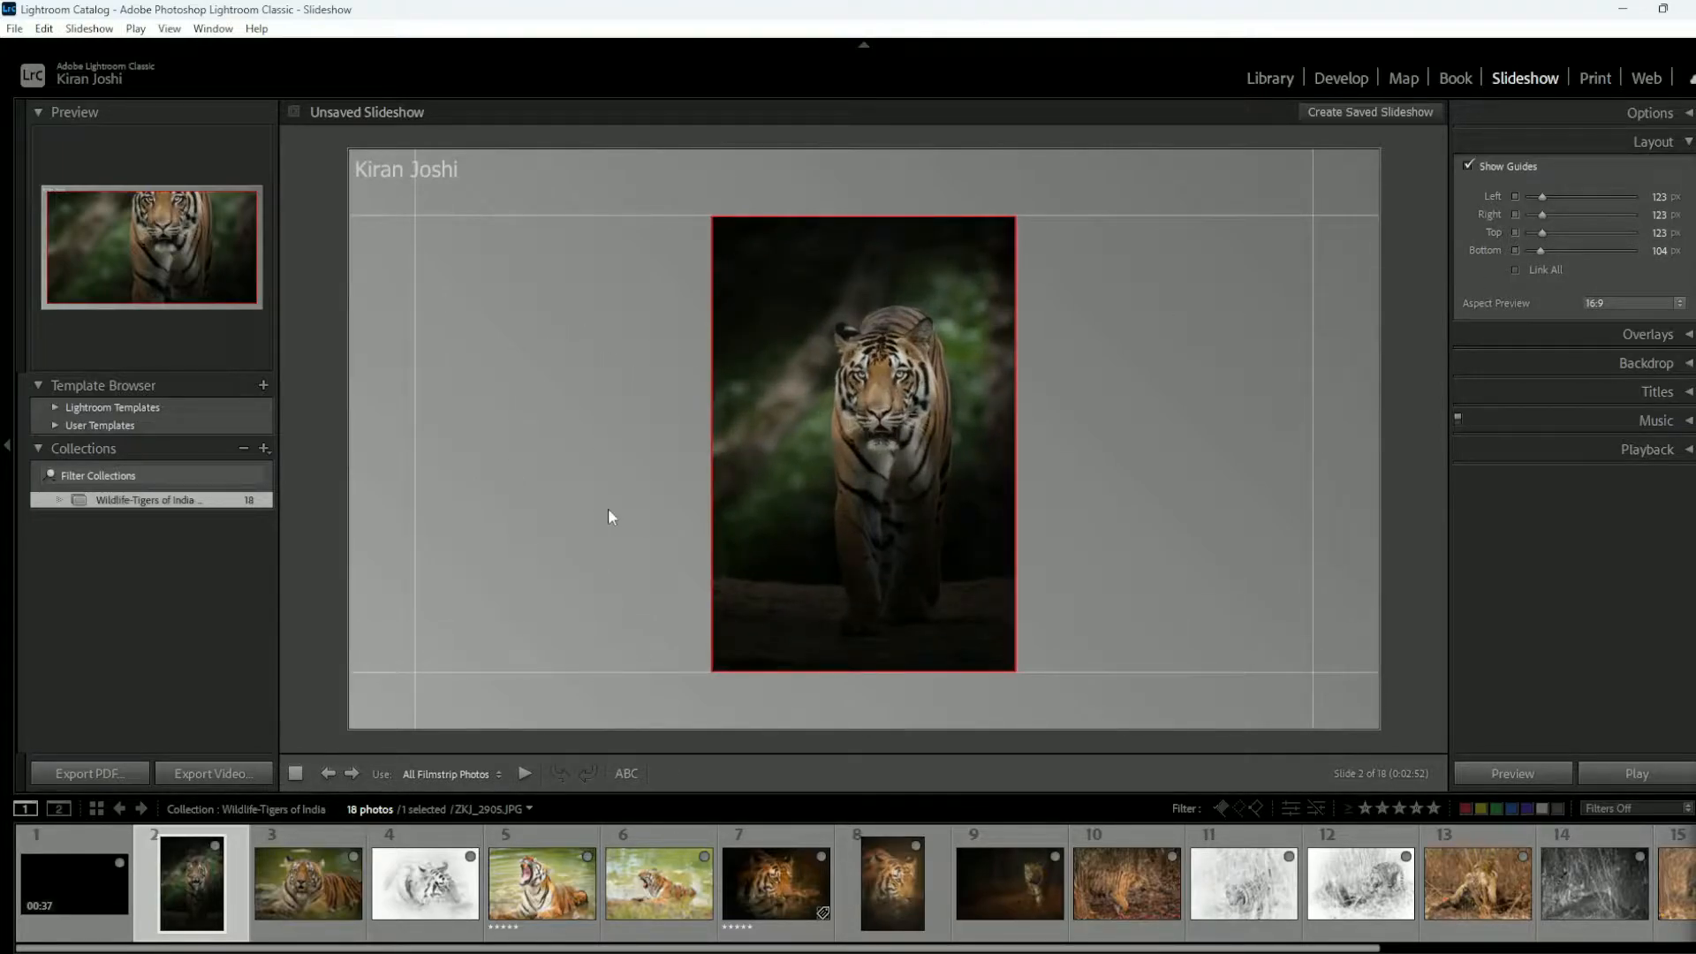
pyautogui.moveTo(1544, 196); pyautogui.dragTo(1591, 198)
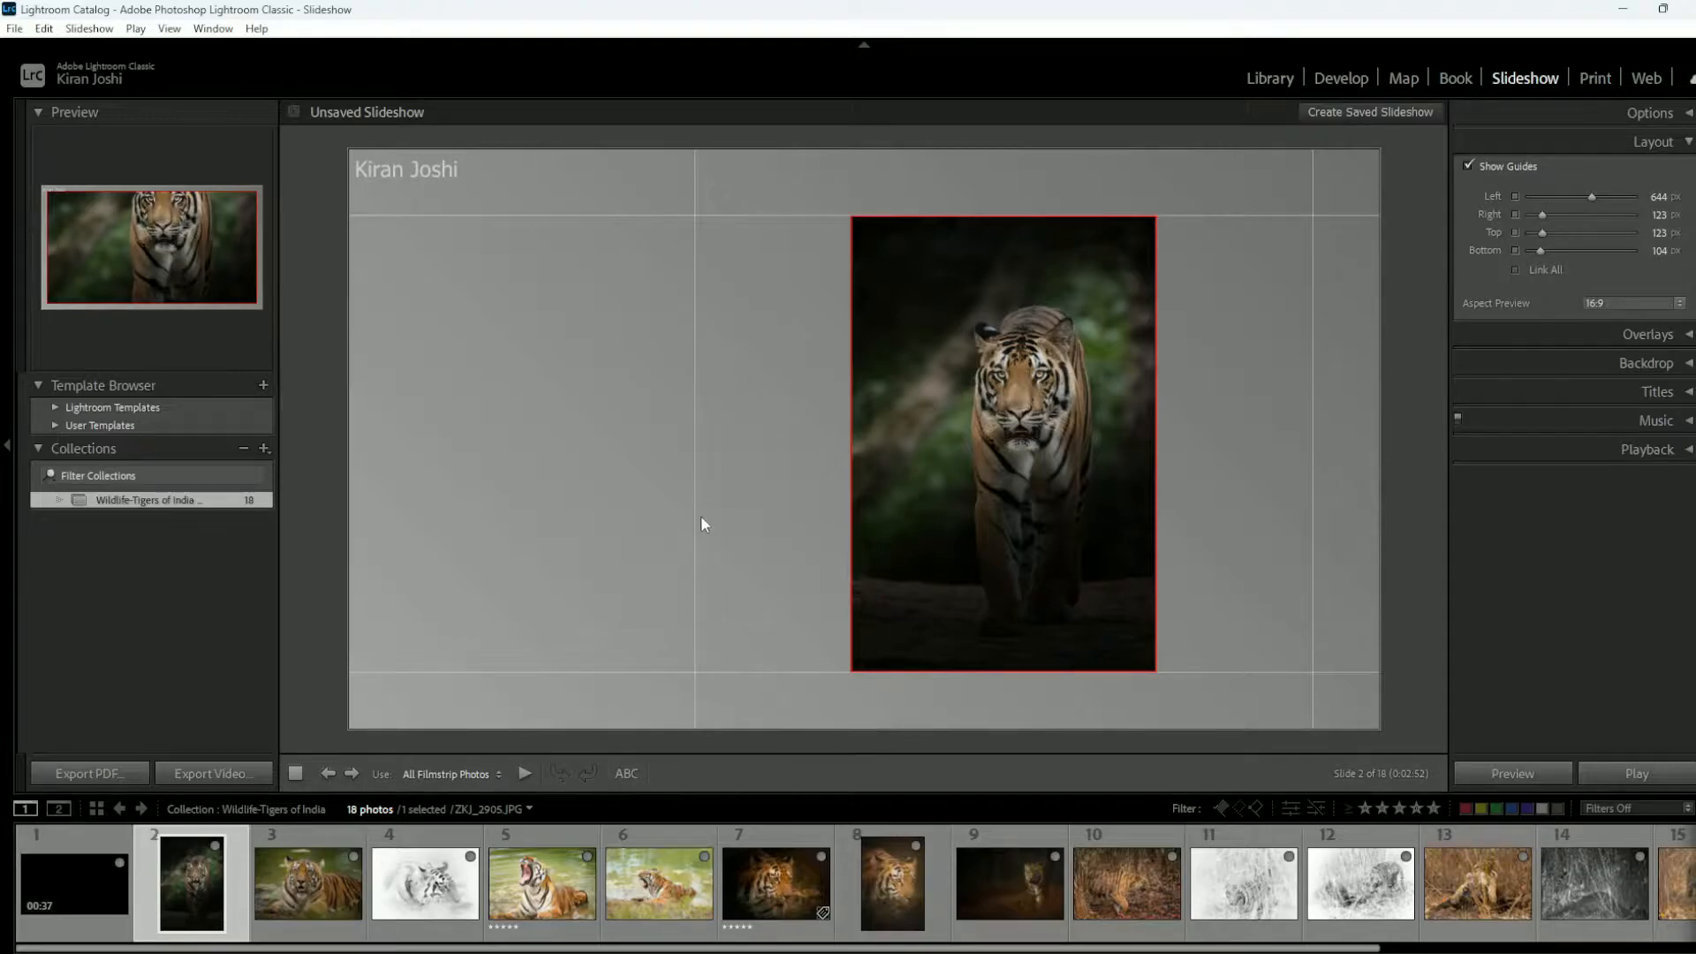
# Step: Link all slide margins and set them to 29 px
pyautogui.click(1514, 270)
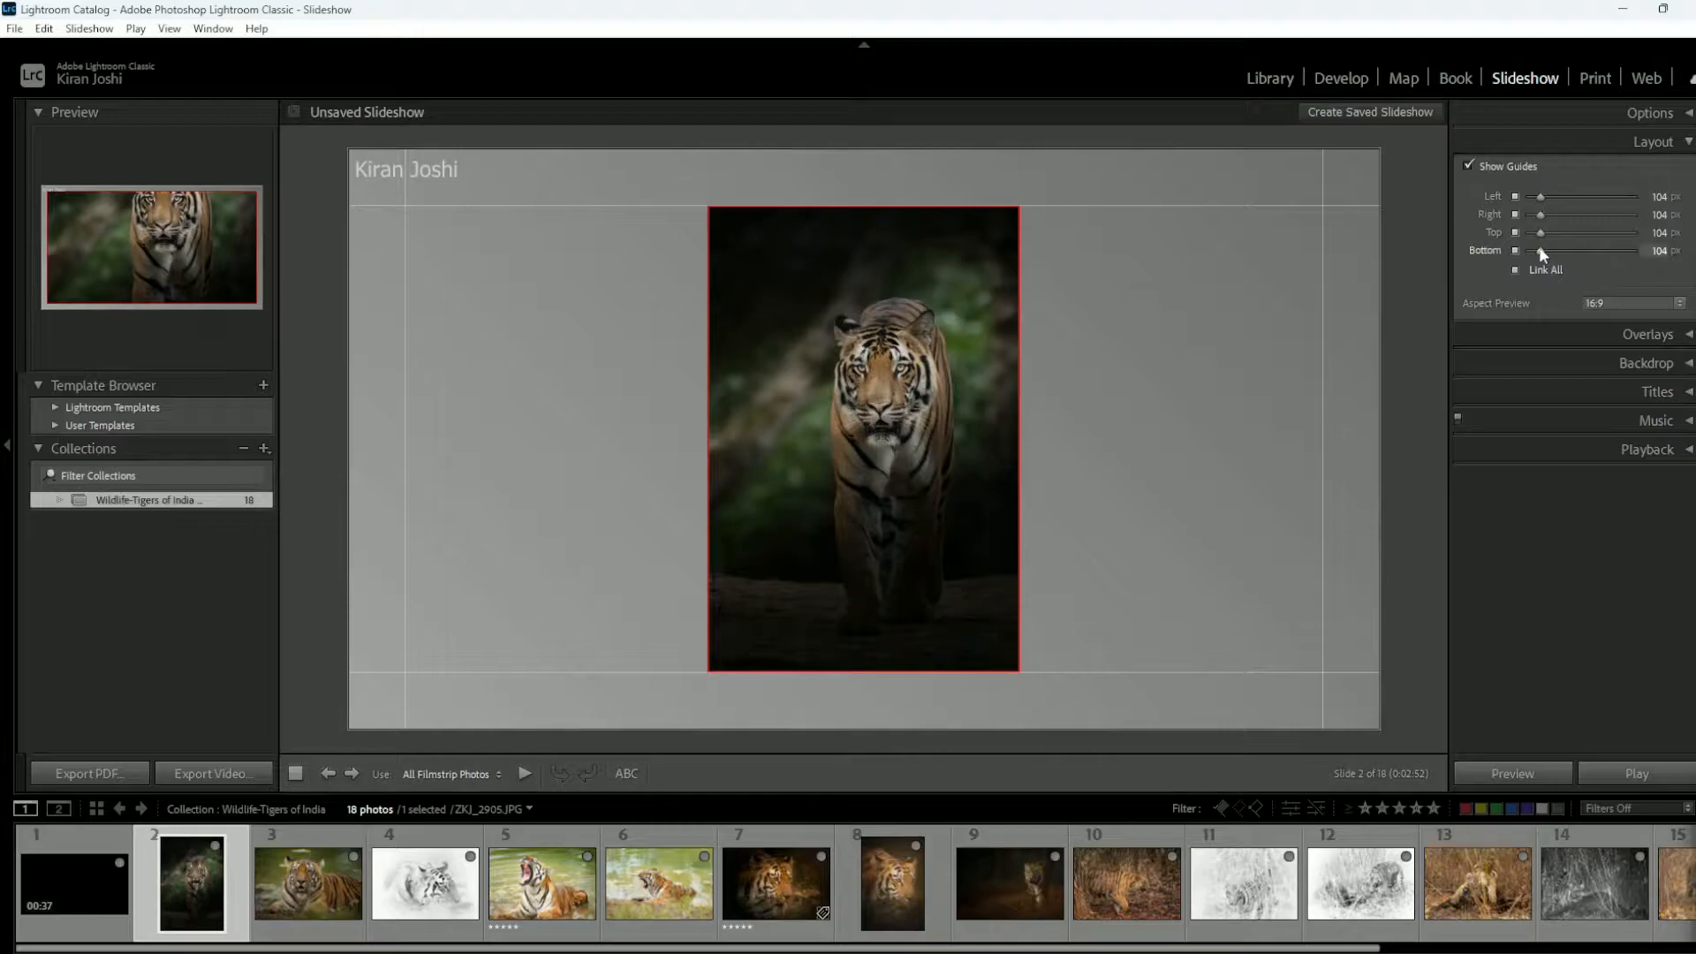
pyautogui.moveTo(1544, 253); pyautogui.dragTo(1531, 249)
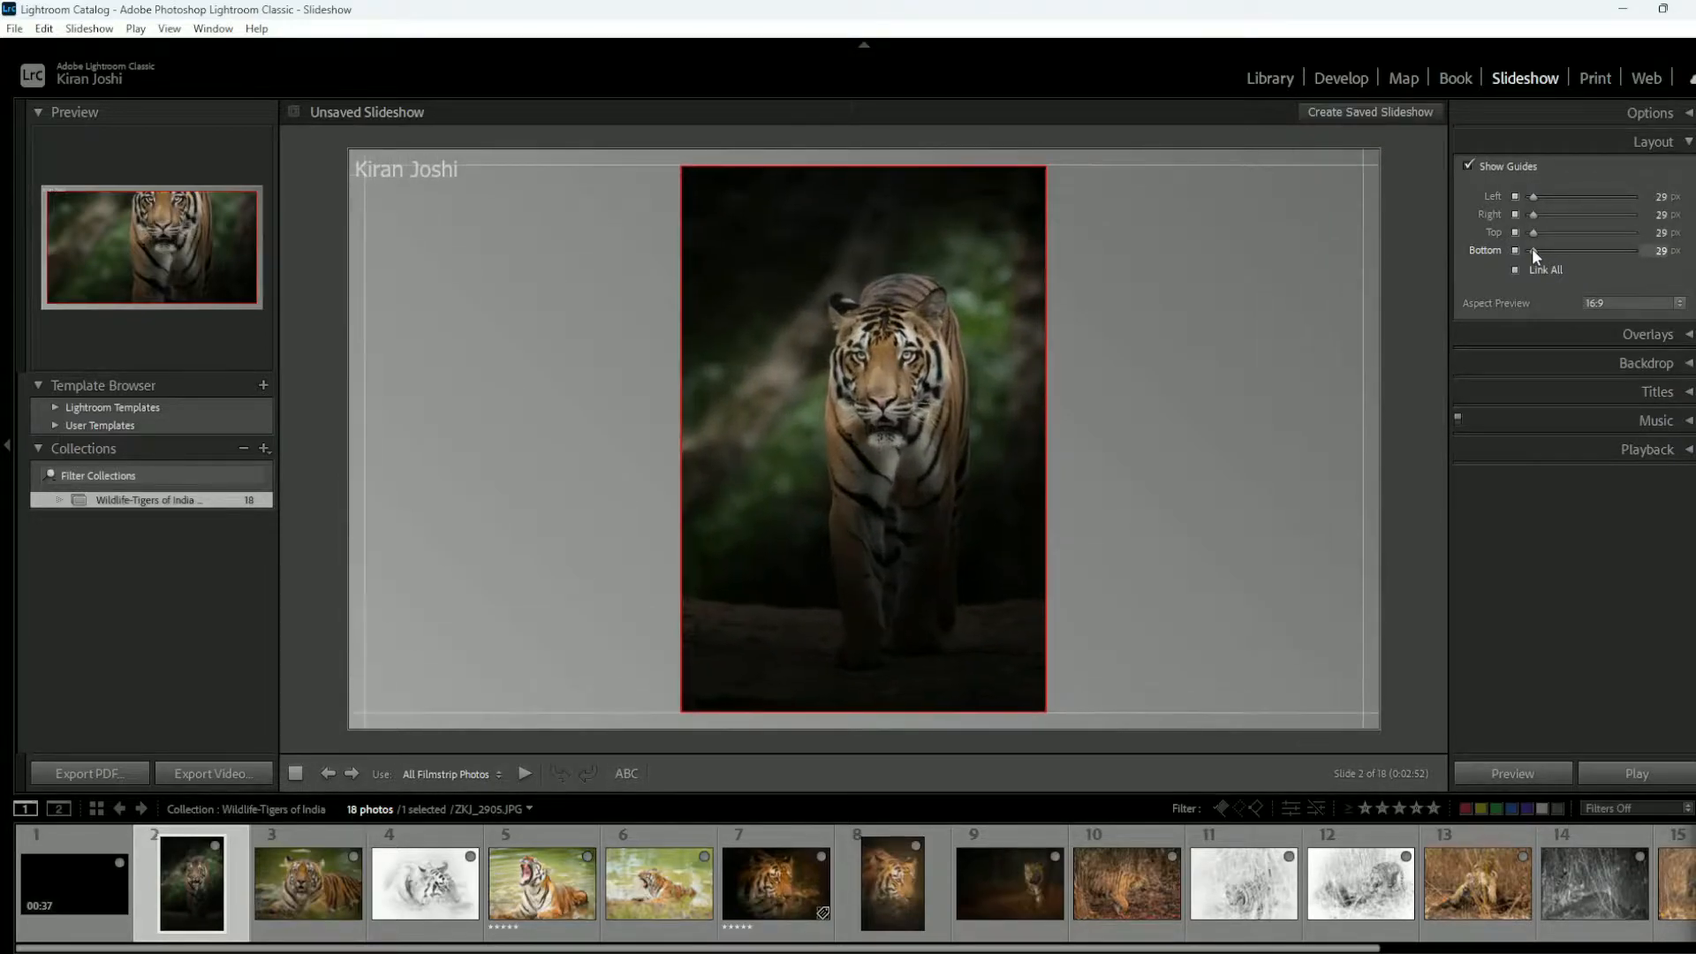
# Step: Try the Screen aspect preview and switch it back to 16:9
pyautogui.click(1597, 302)
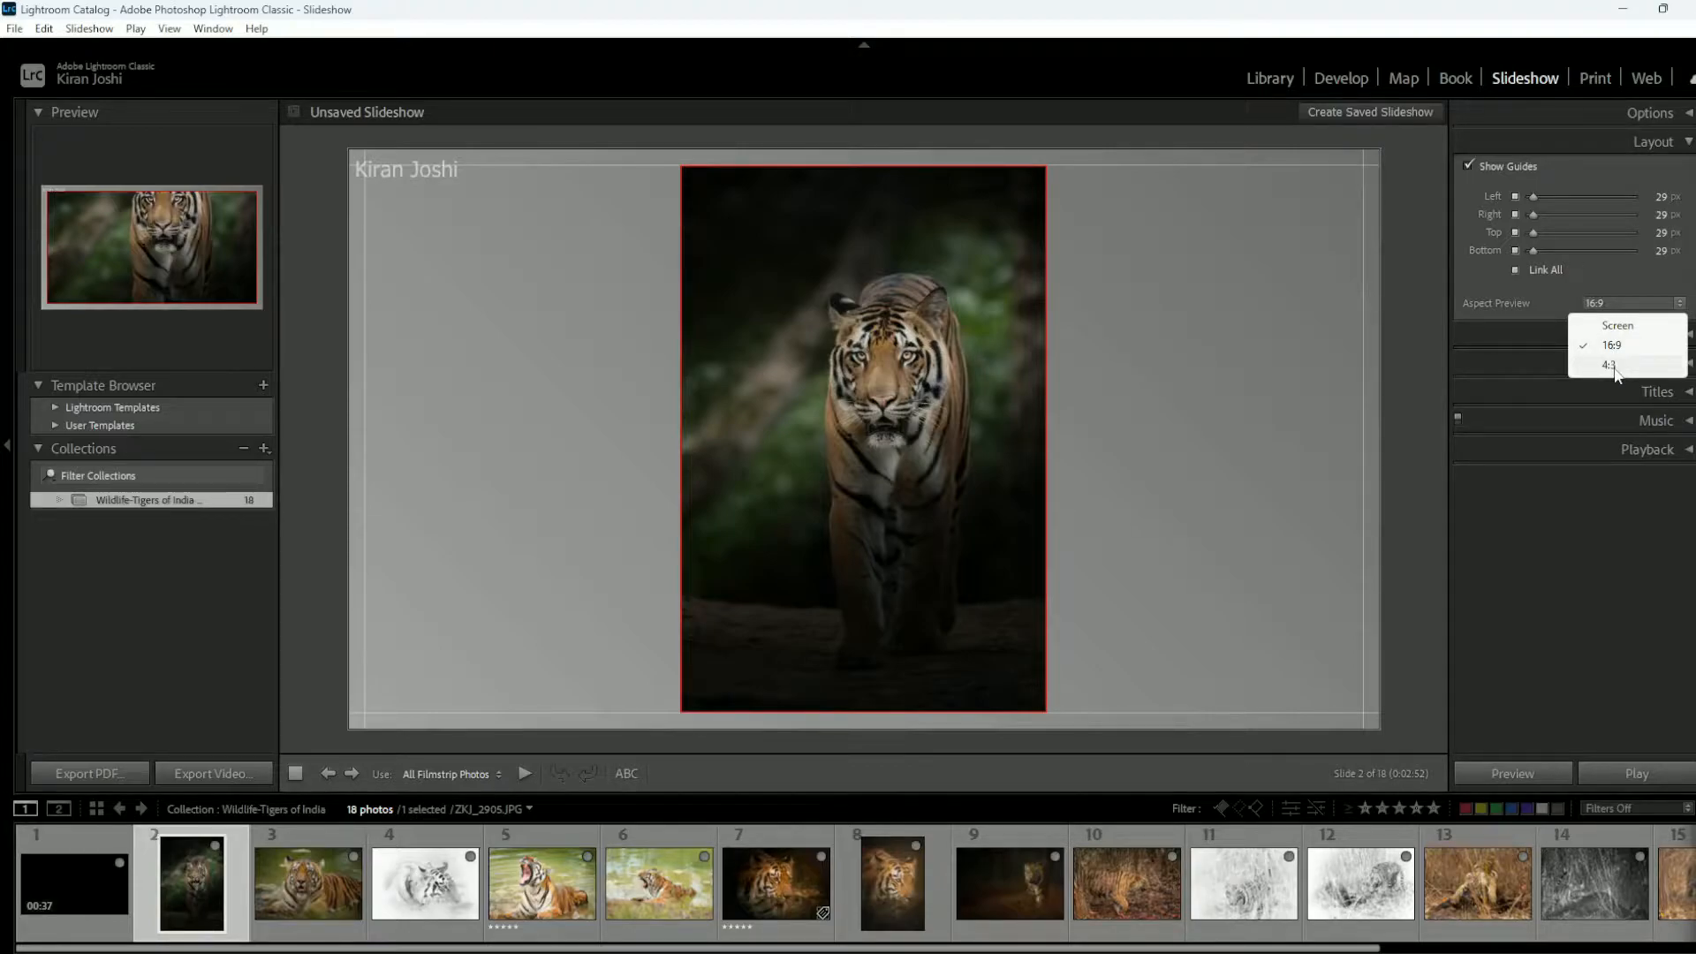
pyautogui.click(1607, 326)
pyautogui.click(1607, 303)
pyautogui.click(1602, 352)
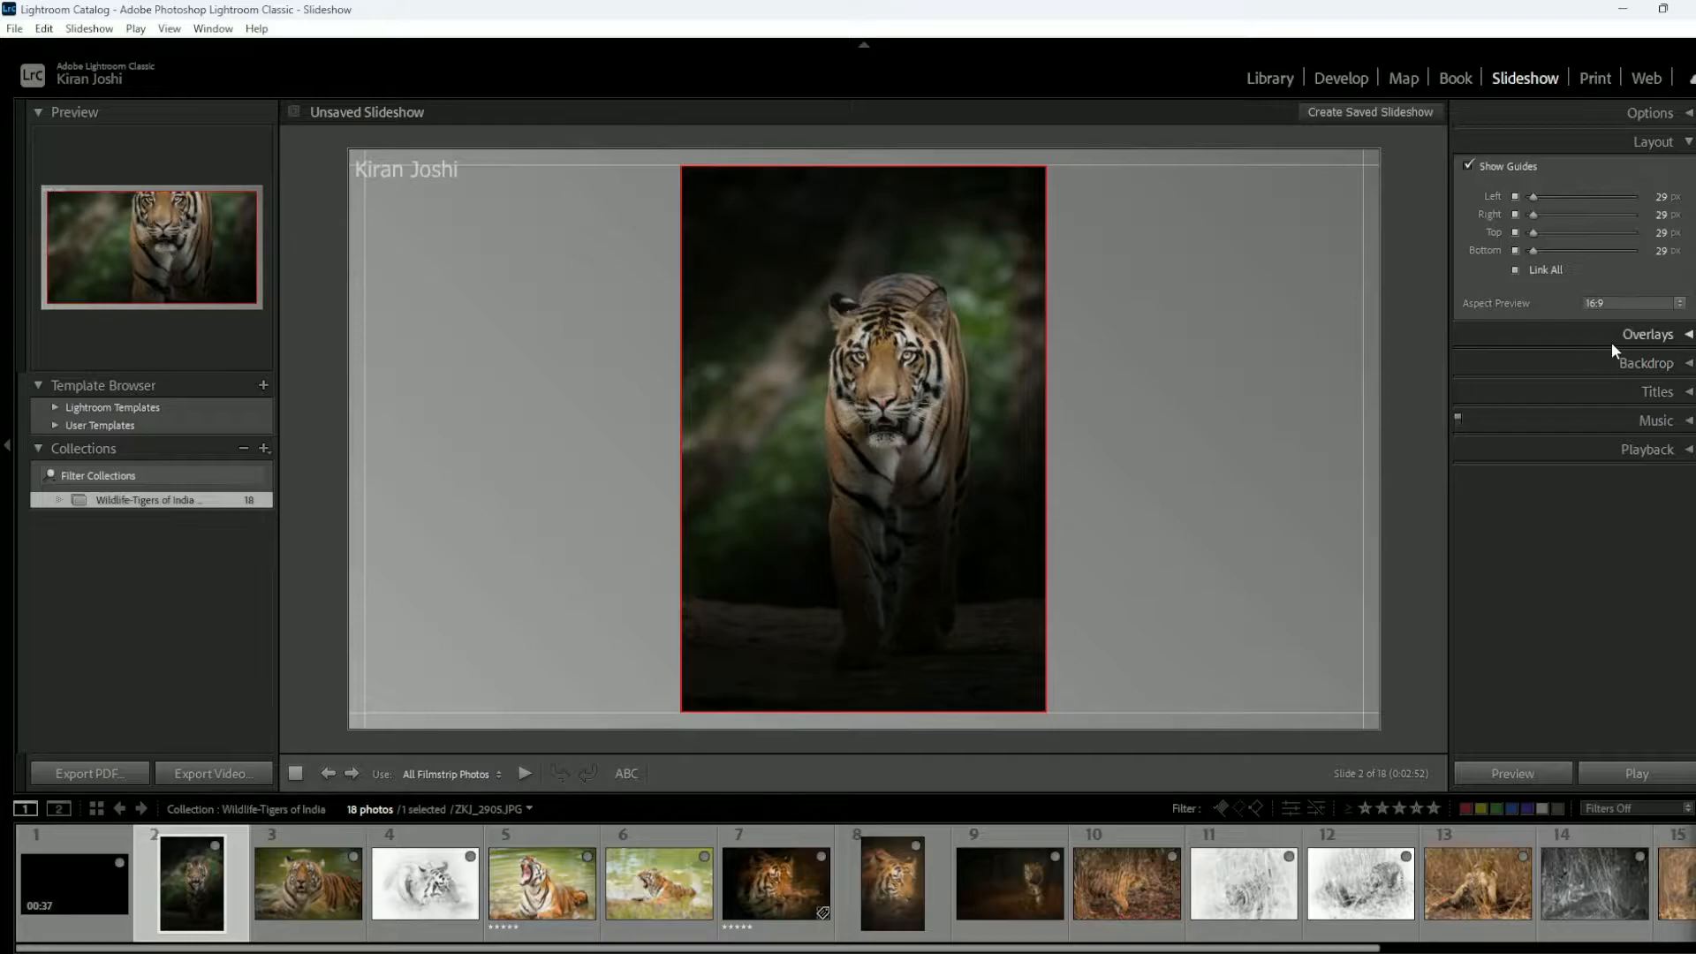
pyautogui.click(1687, 143)
# Step: Move the identity plate slightly inward from the slide's top-left corner and set its opacity to 78%
pyautogui.click(1688, 174)
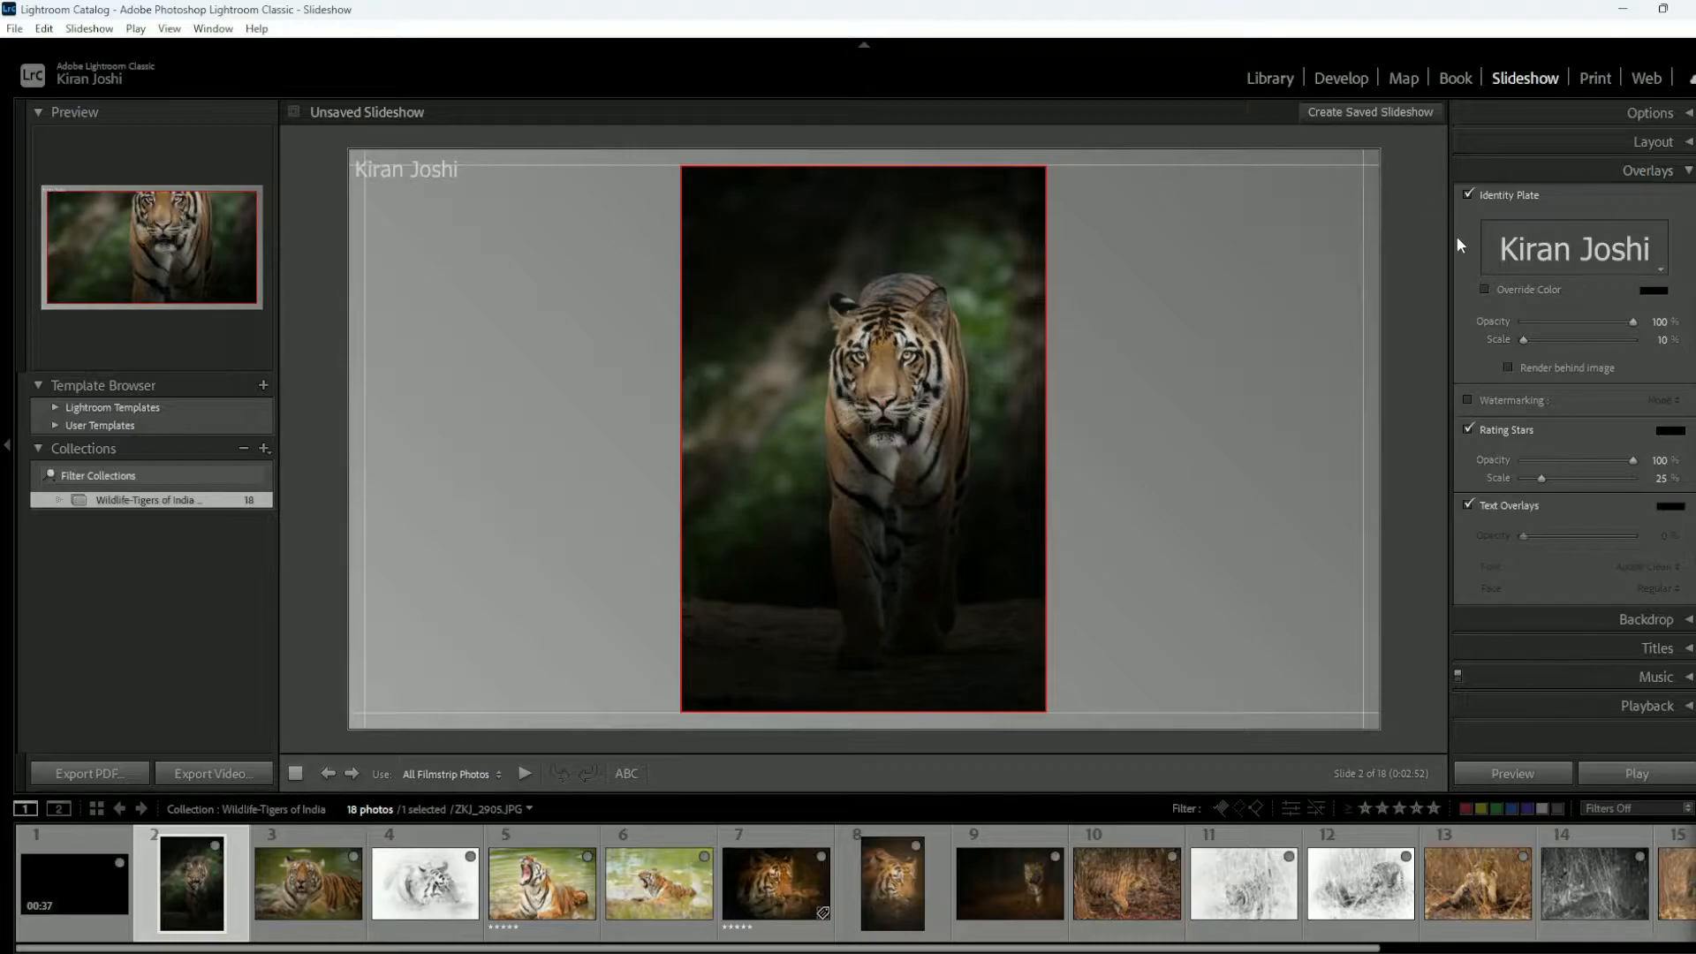
pyautogui.click(416, 170)
pyautogui.moveTo(430, 170); pyautogui.dragTo(452, 186)
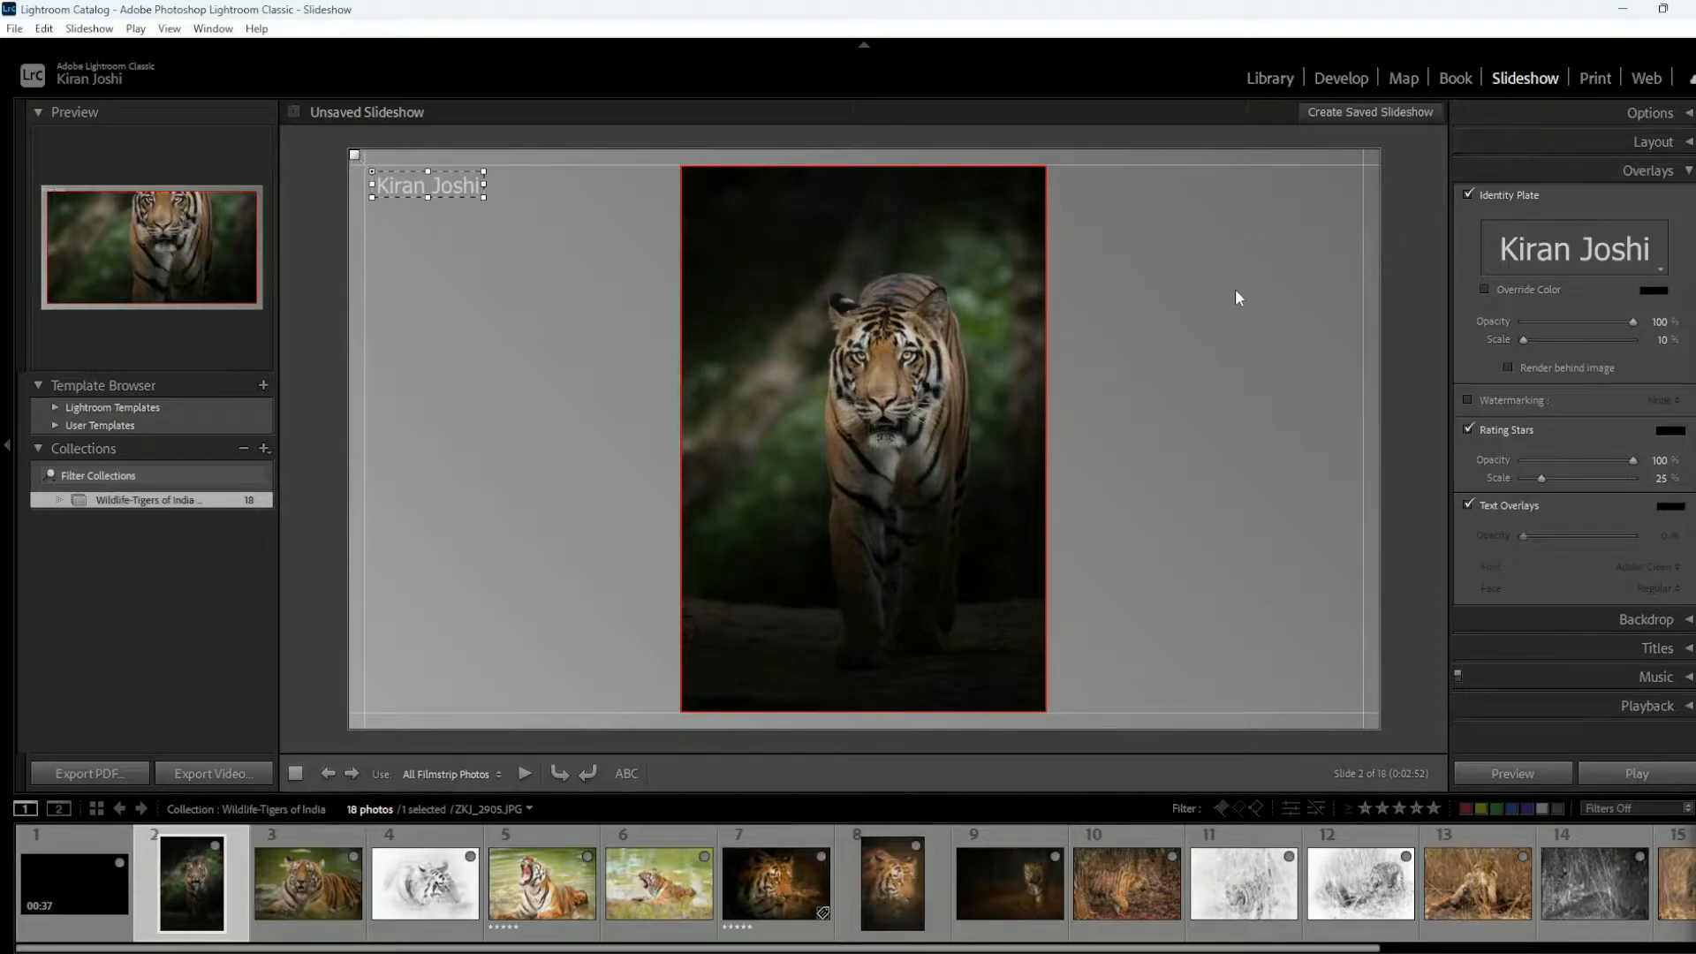
pyautogui.moveTo(1555, 326); pyautogui.dragTo(1607, 326)
# Step: Override the identity plate's colour with a pale cream shade
pyautogui.click(1482, 289)
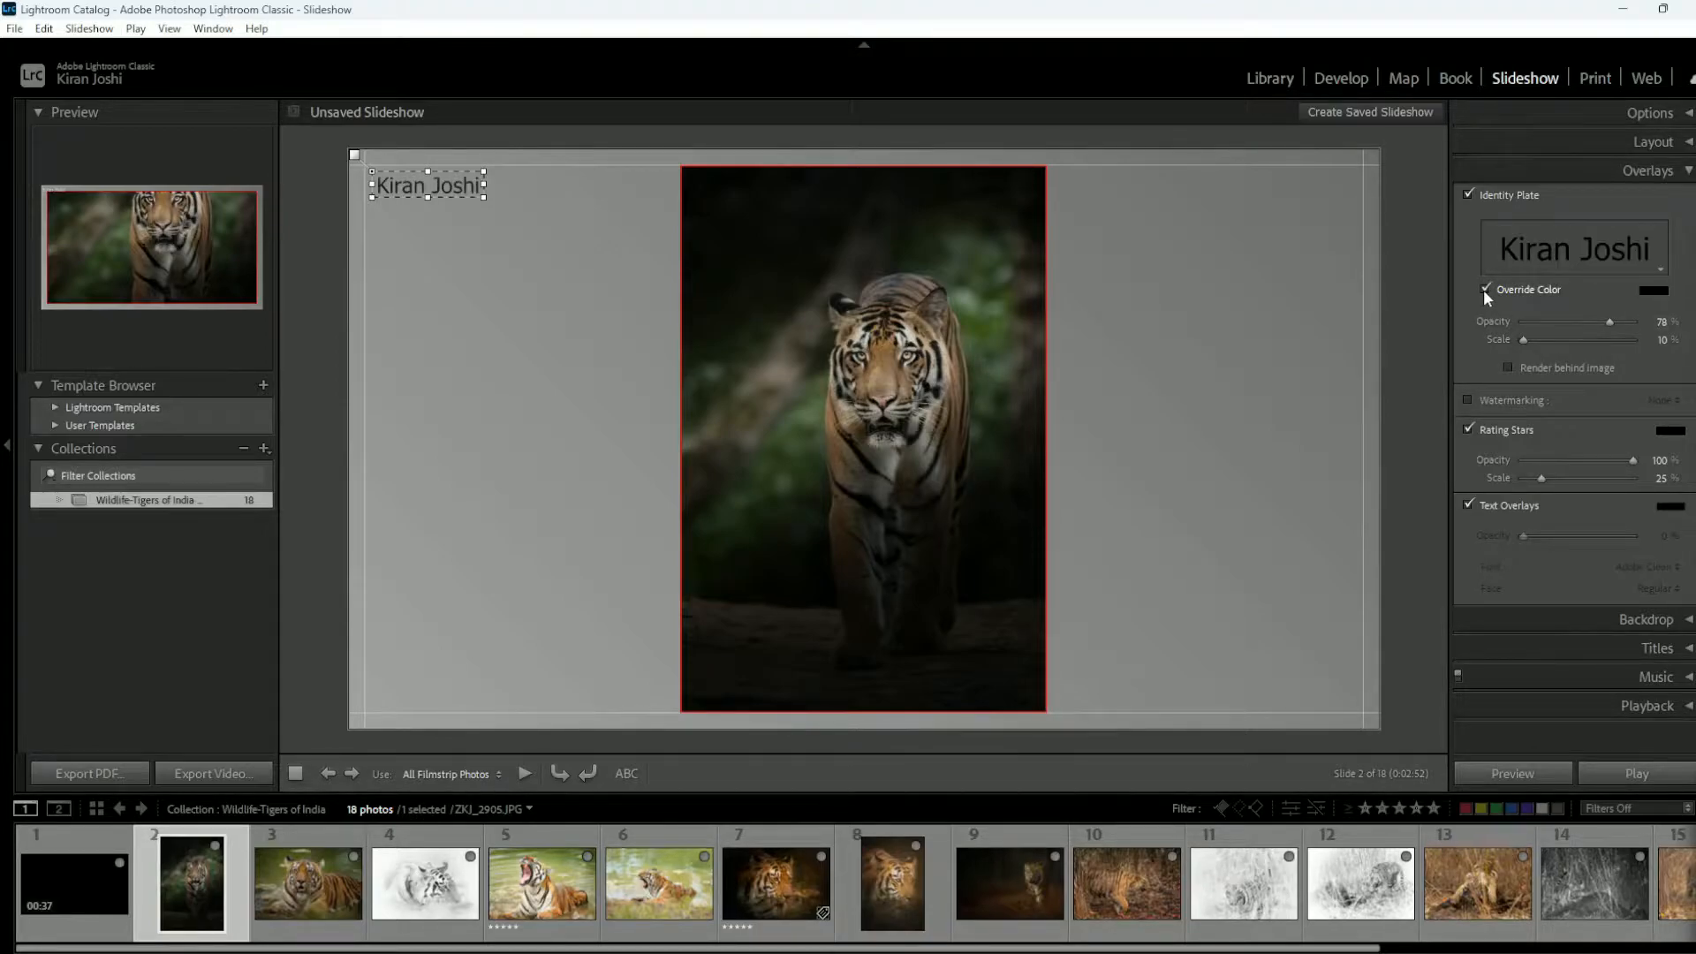
pyautogui.click(1482, 290)
pyautogui.click(1481, 289)
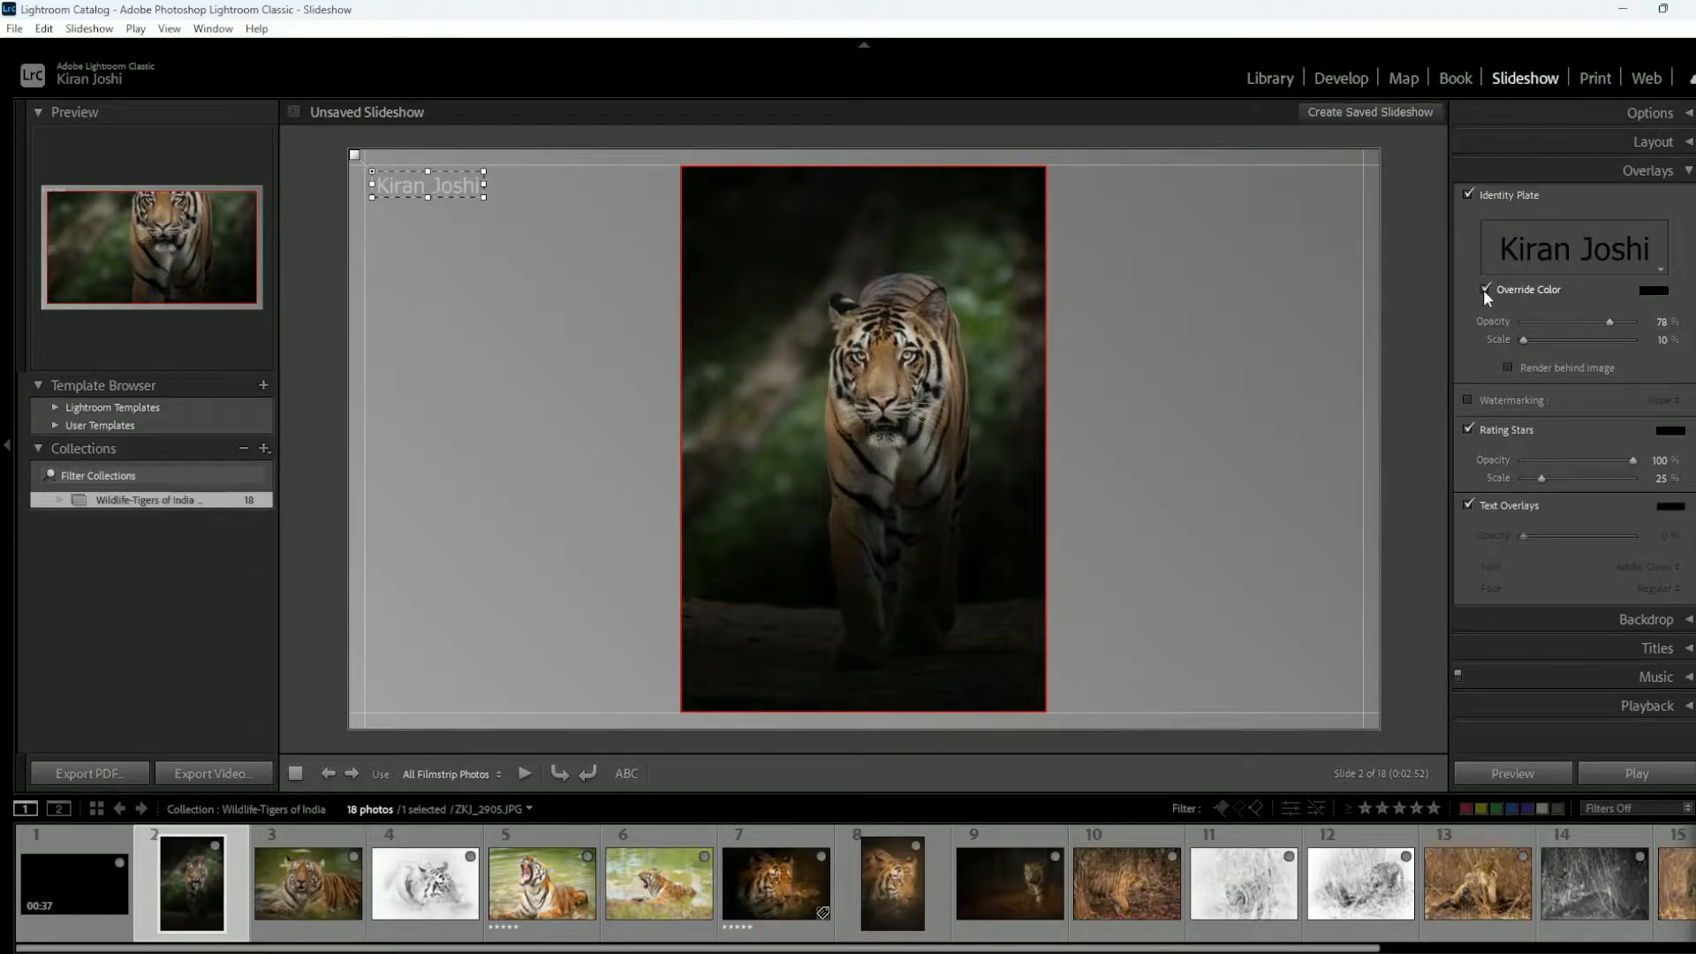
pyautogui.click(1653, 290)
pyautogui.click(1595, 323)
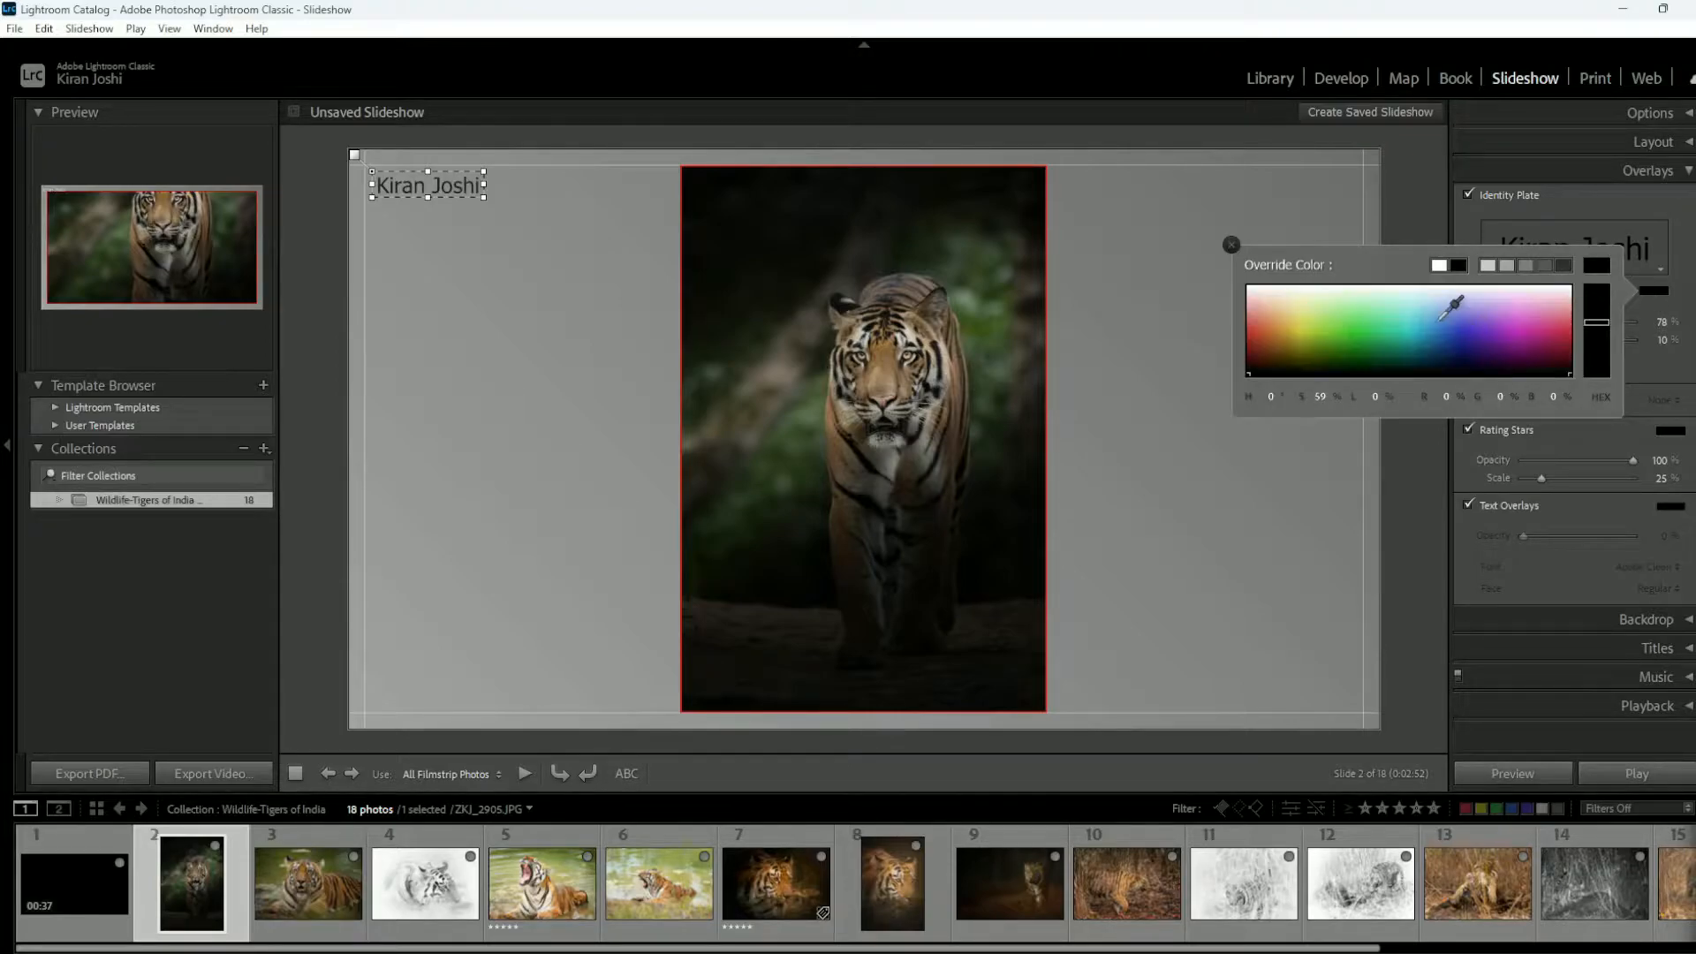
pyautogui.click(1443, 323)
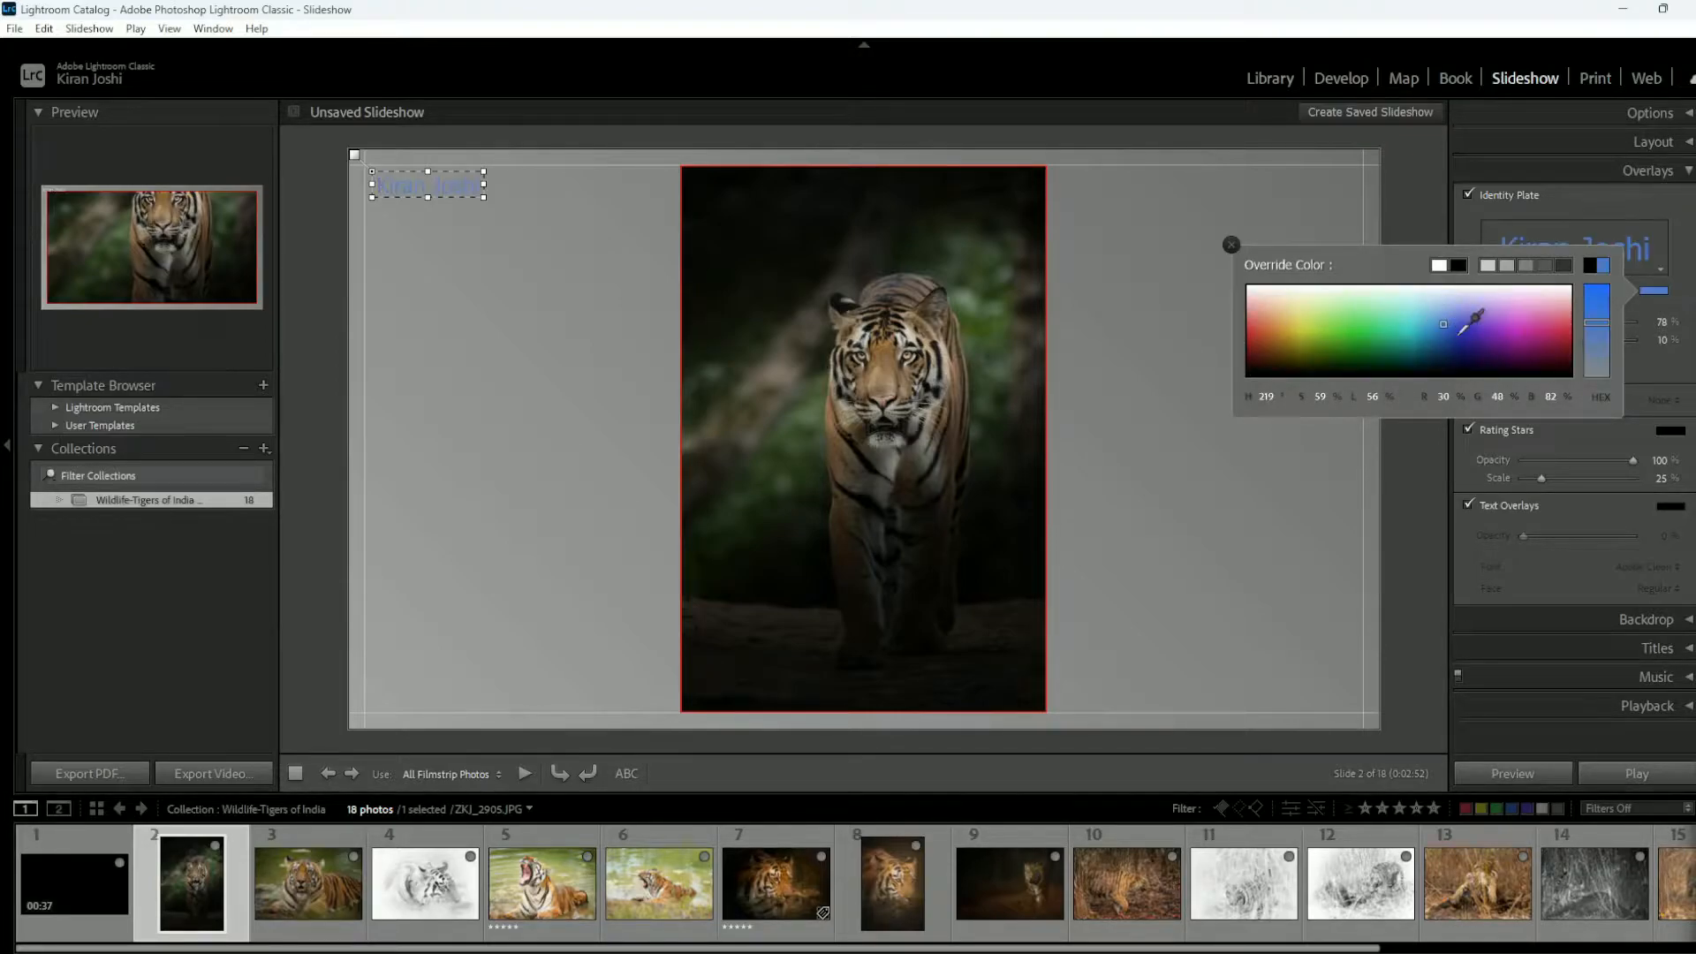
pyautogui.click(1291, 291)
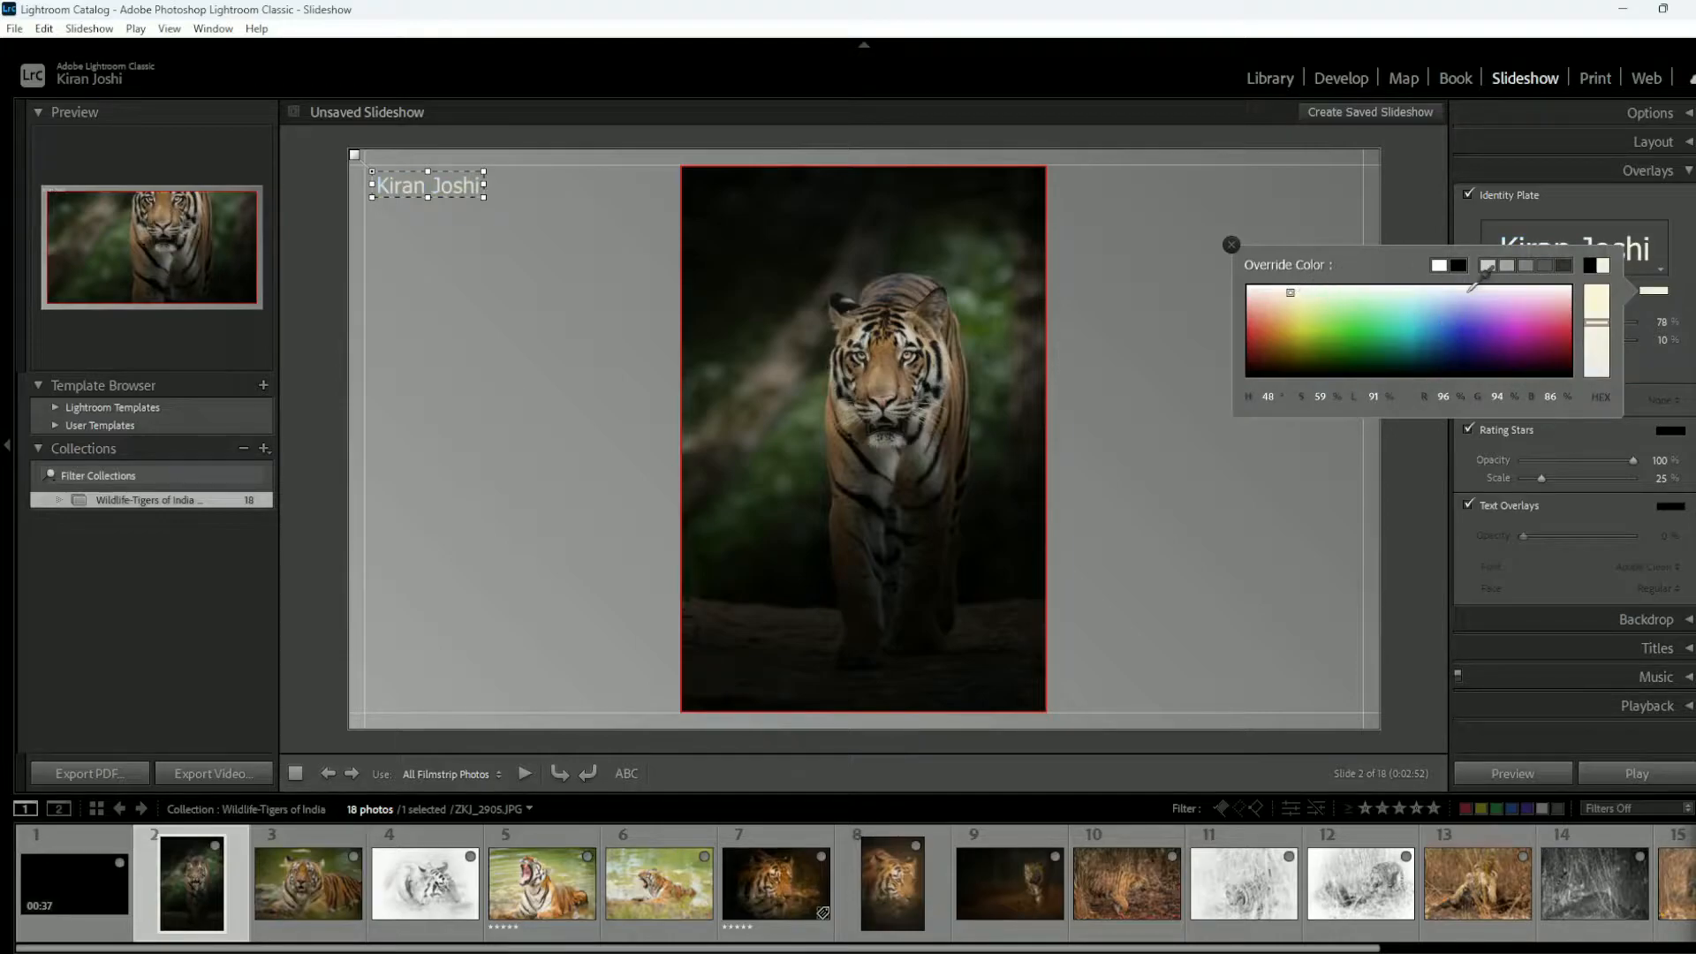
pyautogui.click(1231, 246)
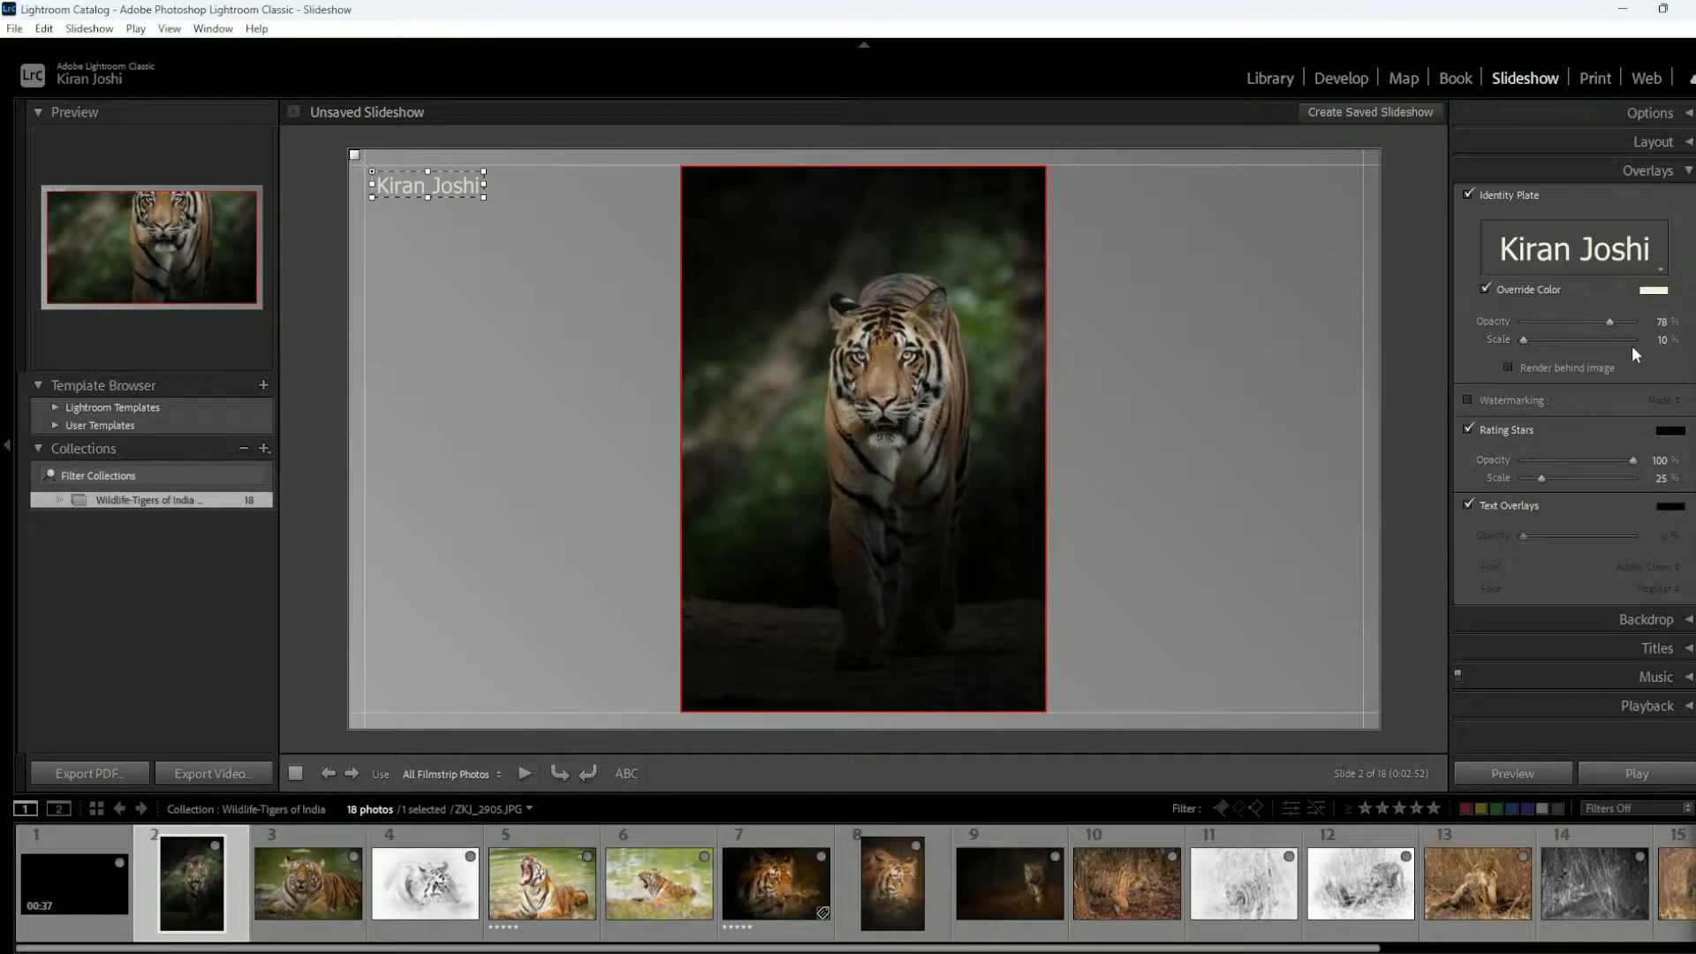
# Step: Examine the text and font options in the Identity Plate Editor and leave without changes
pyautogui.click(1510, 367)
pyautogui.click(1538, 255)
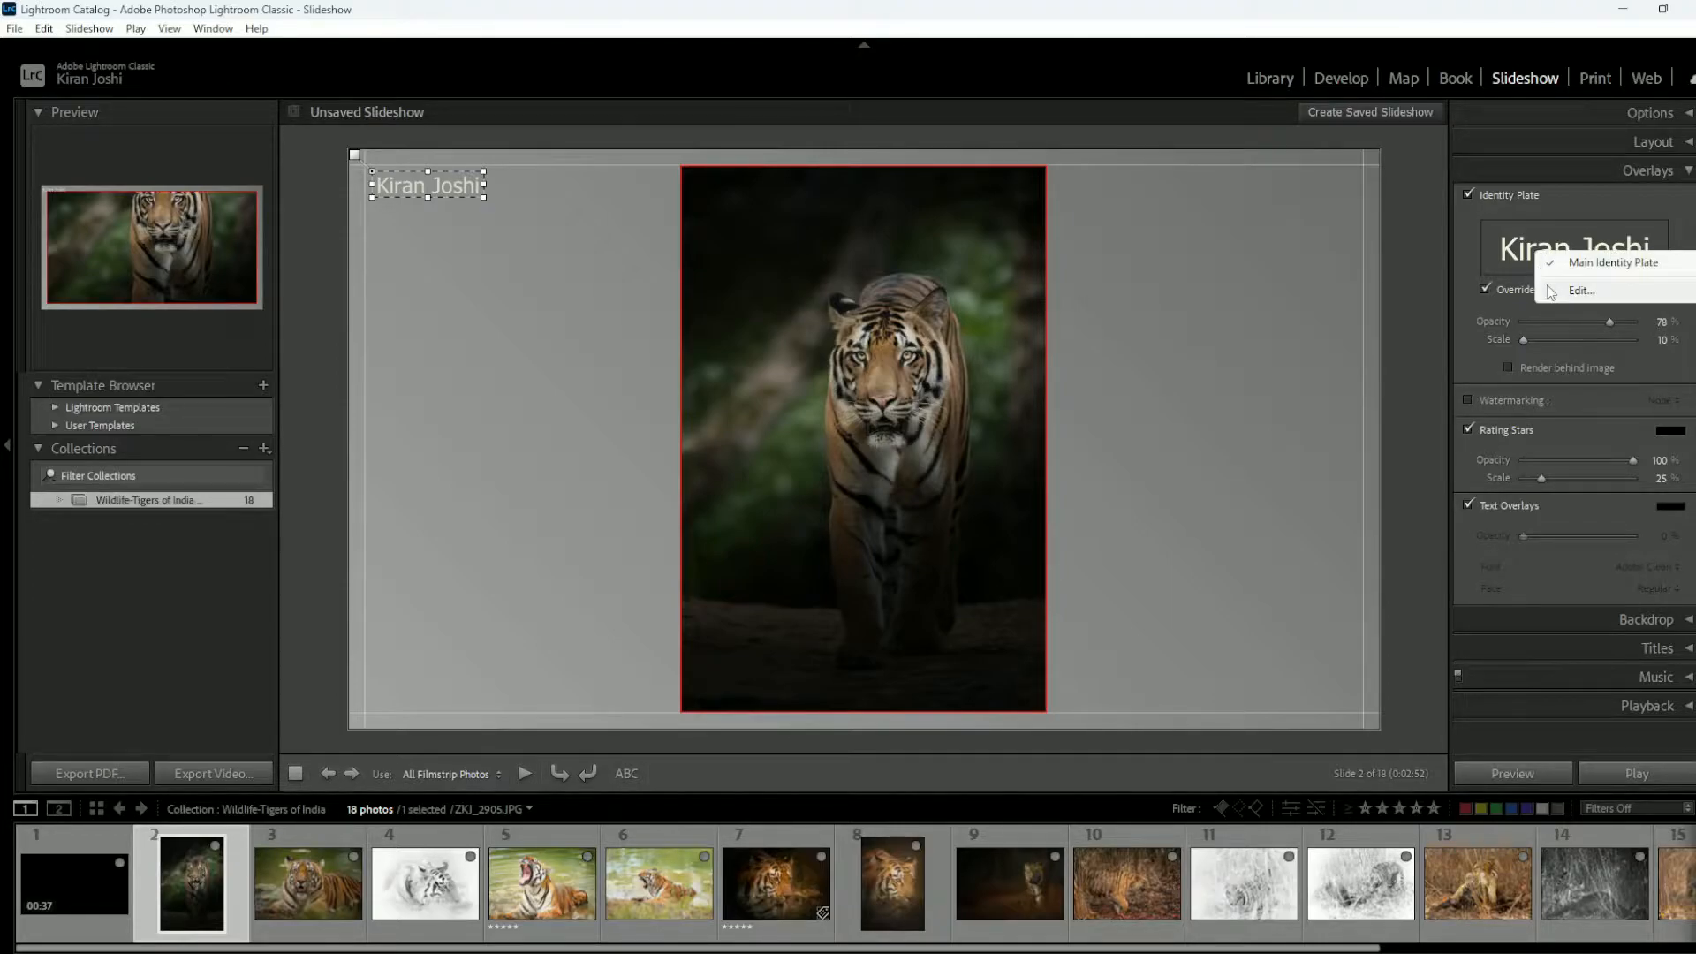
pyautogui.click(1548, 289)
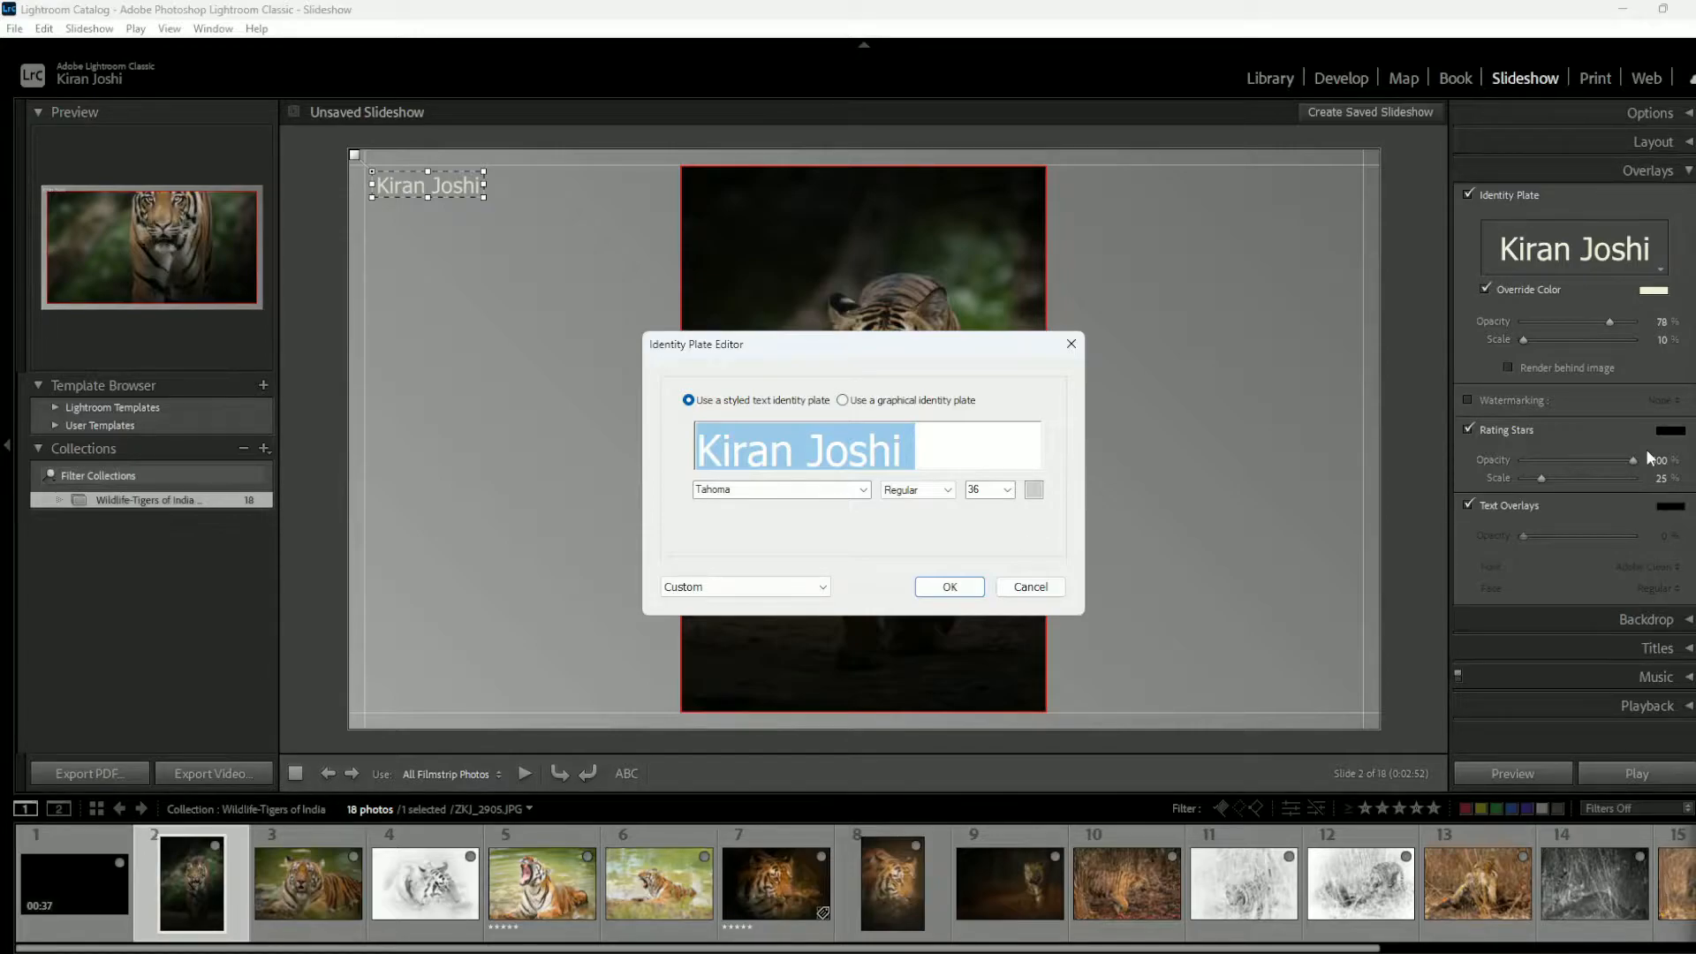
pyautogui.click(1007, 589)
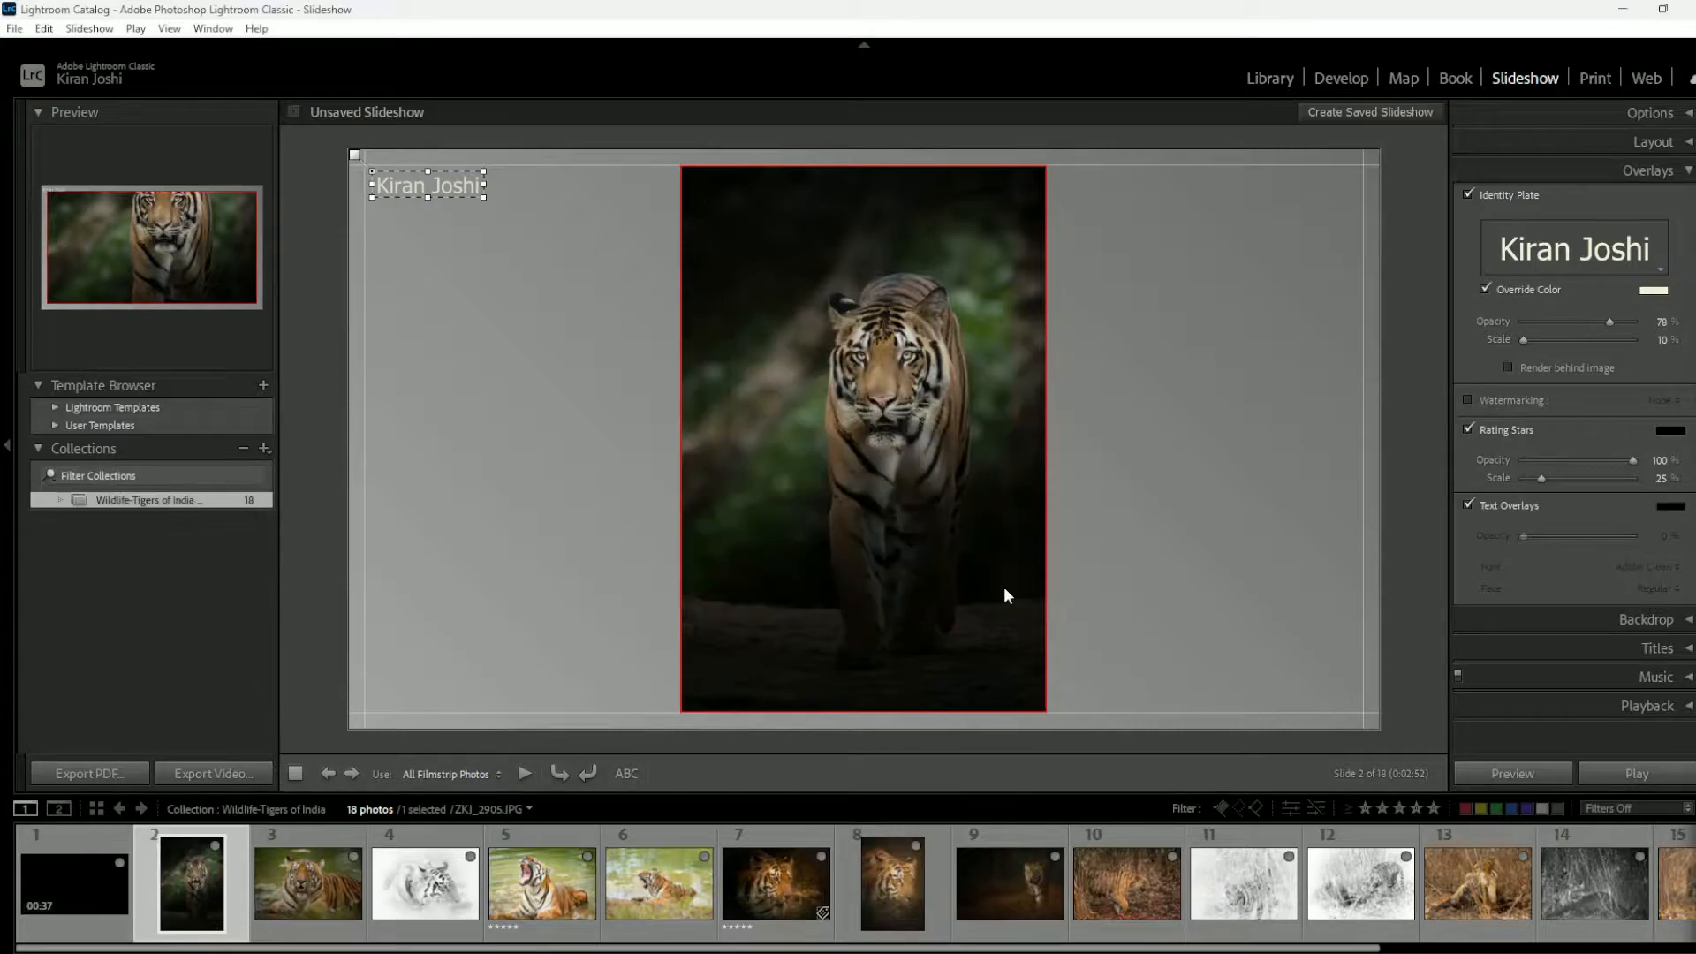
# Step: Try the KPJ_DEMO-TEXT-1 watermark on the slides and turn watermarking off
pyautogui.click(1482, 397)
pyautogui.click(1672, 403)
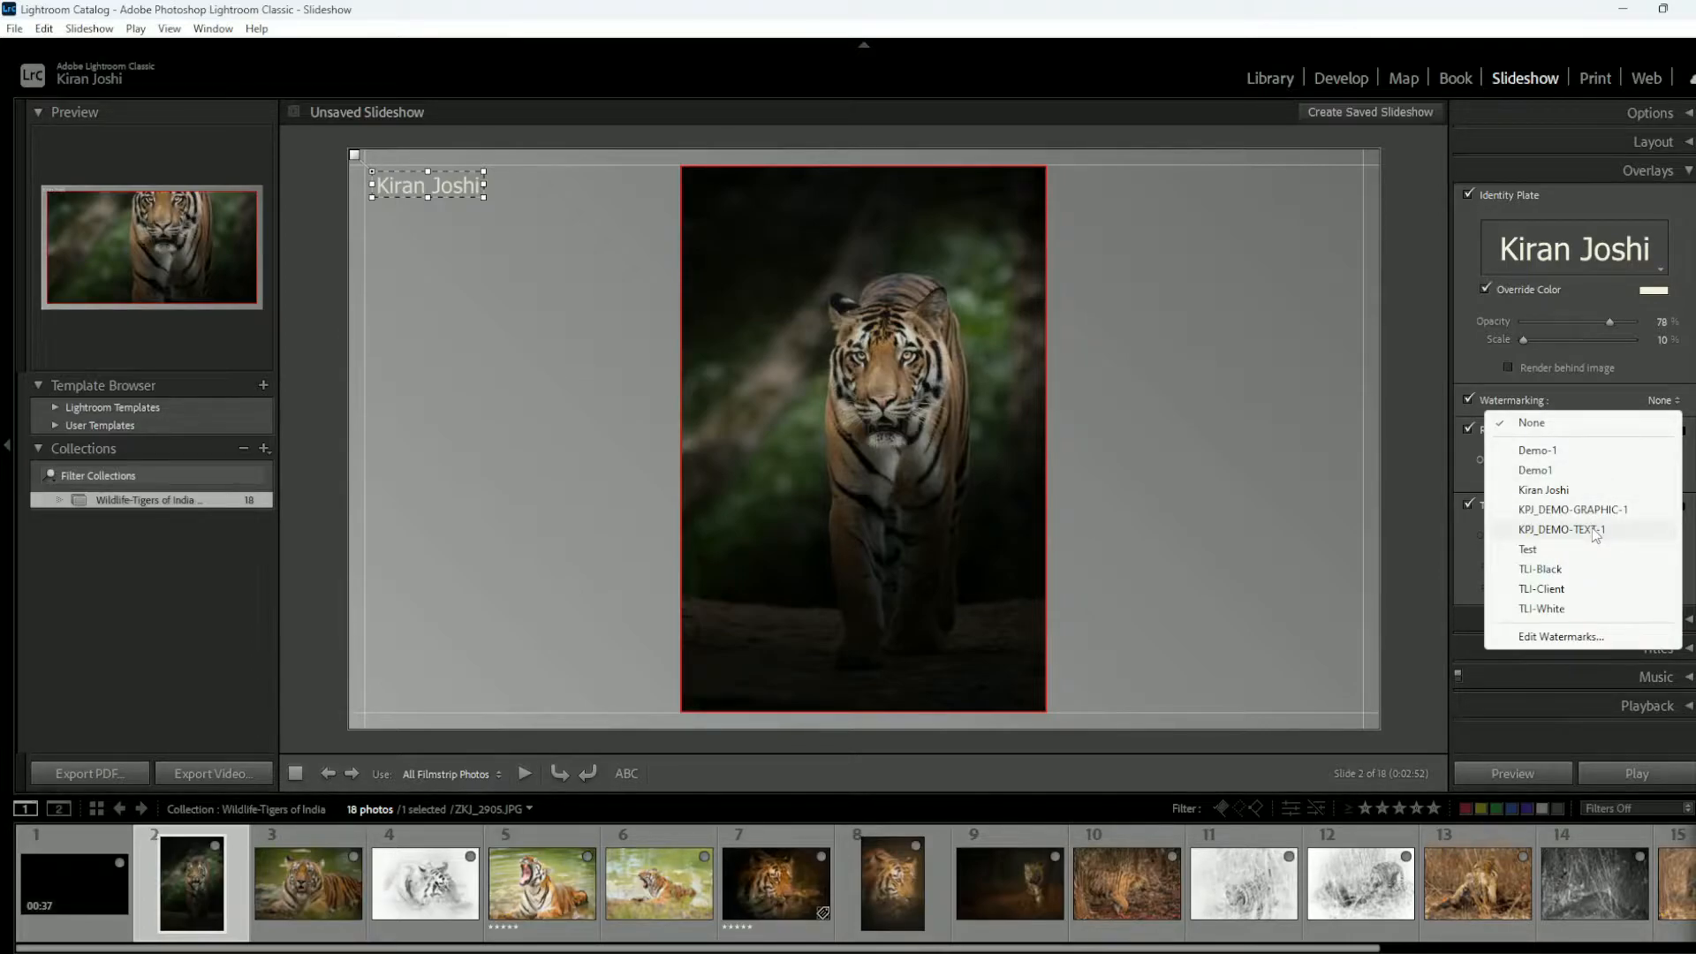
pyautogui.click(1594, 530)
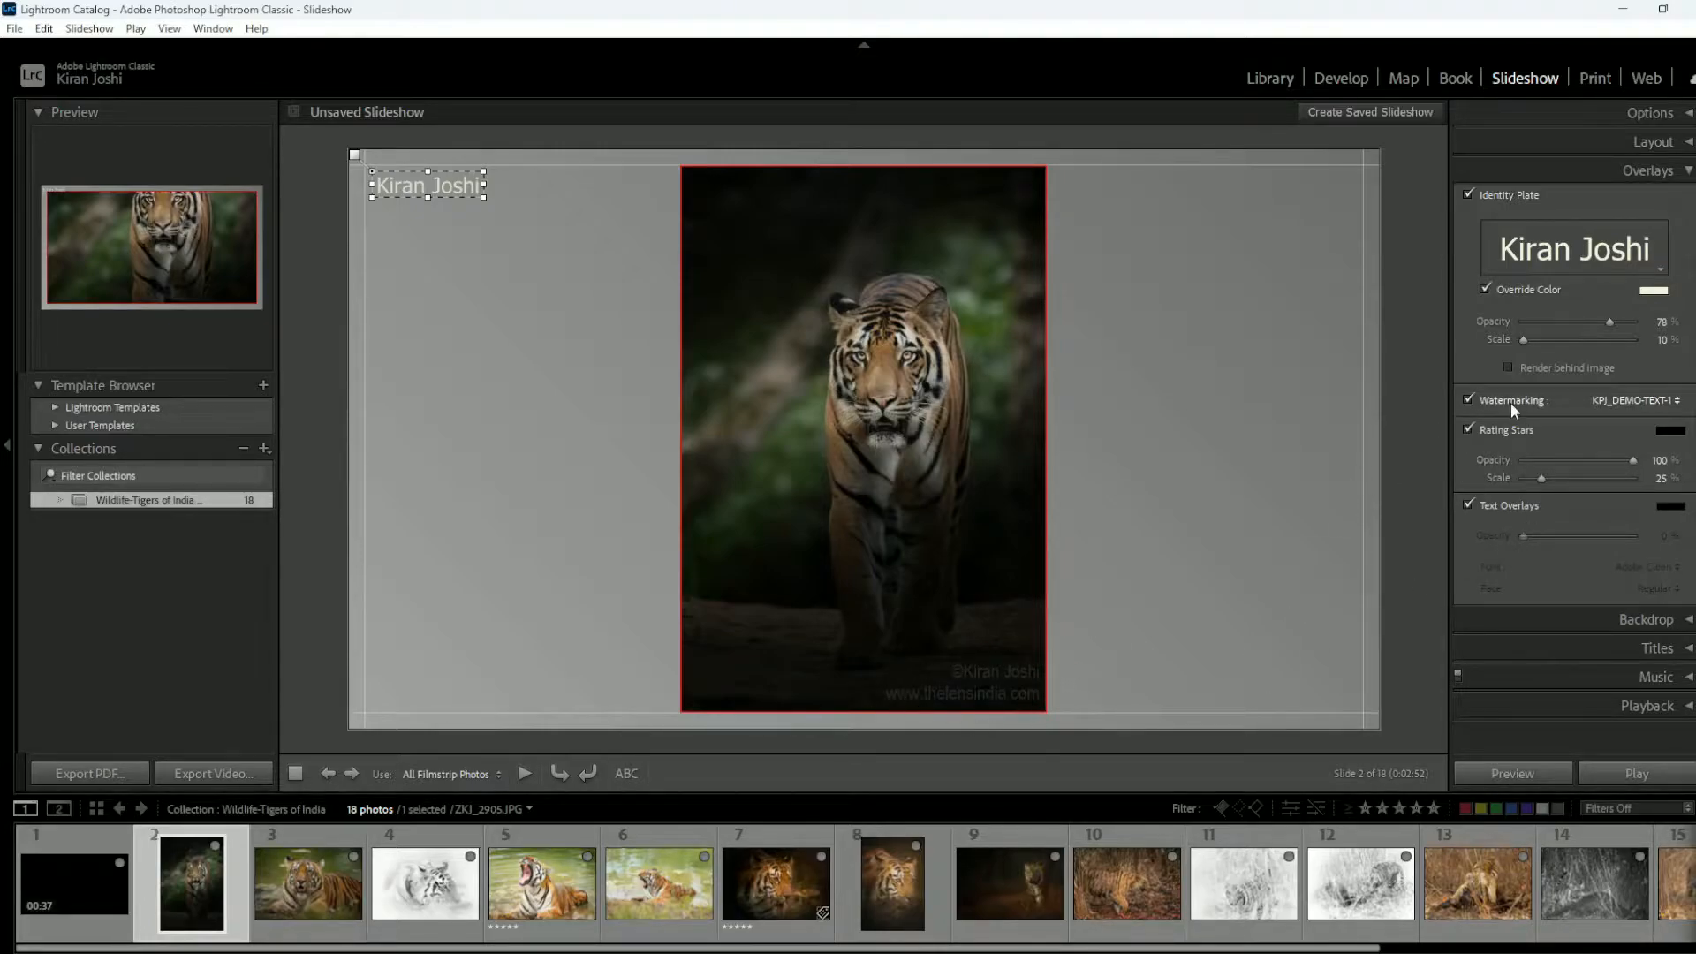
pyautogui.click(1467, 399)
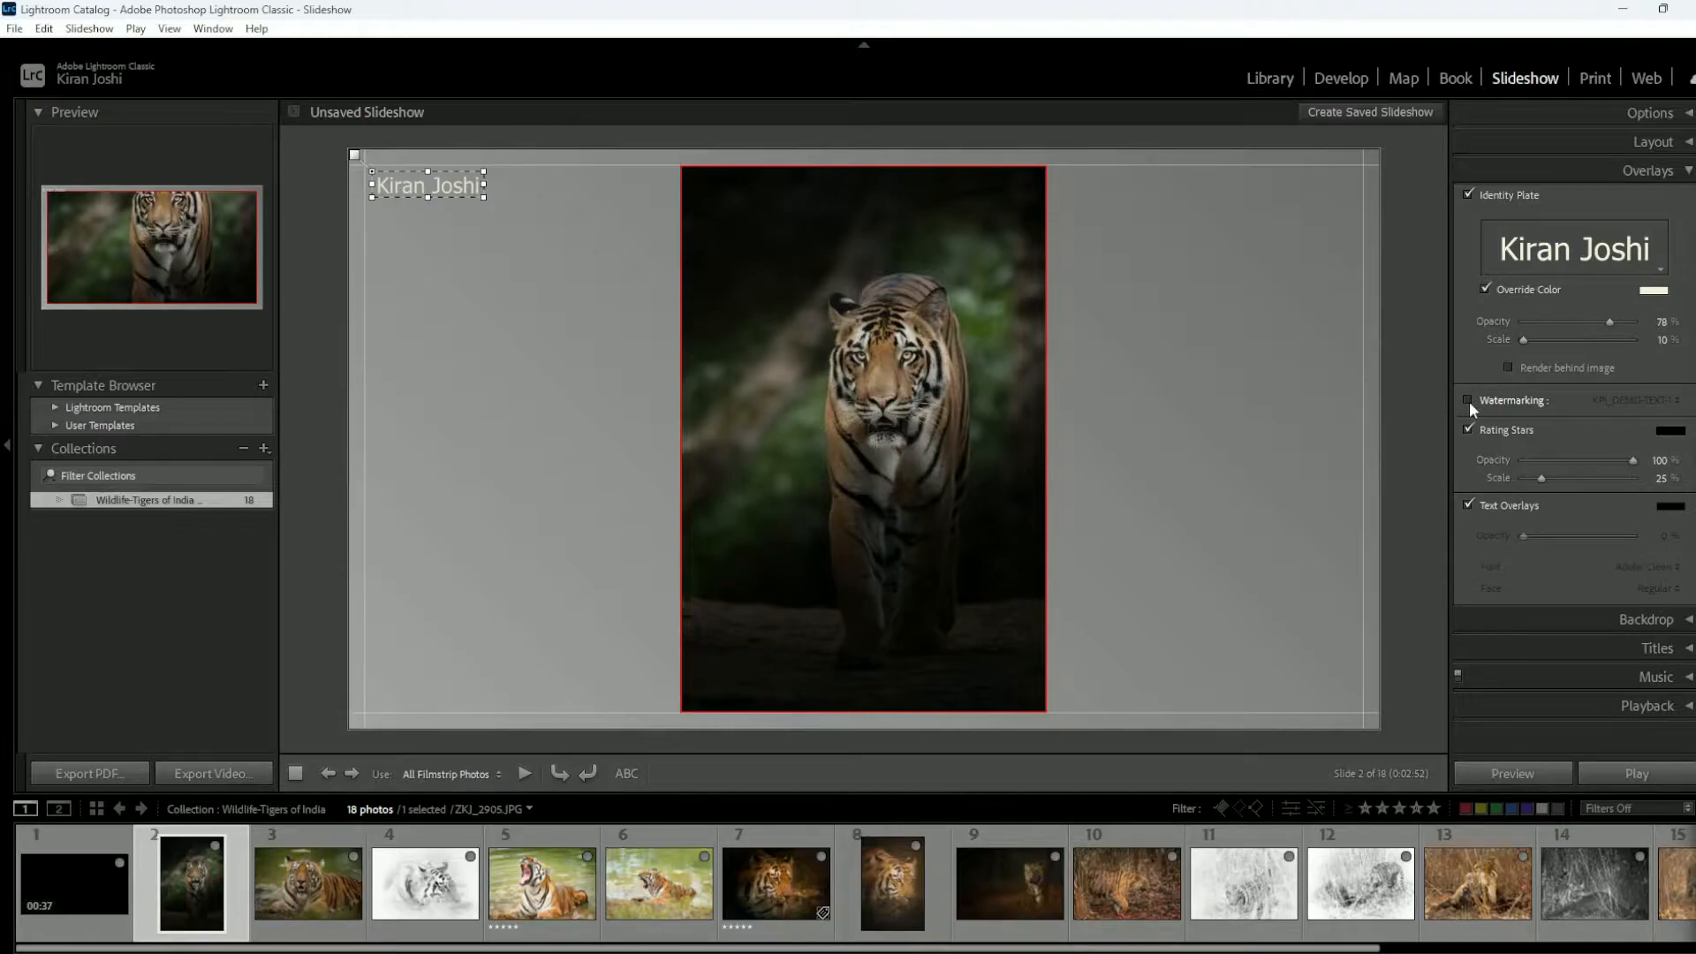
# Step: Turn the KPJ_DEMO-TEXT-1 watermark back on and hide the rating stars on the slides
pyautogui.click(1467, 401)
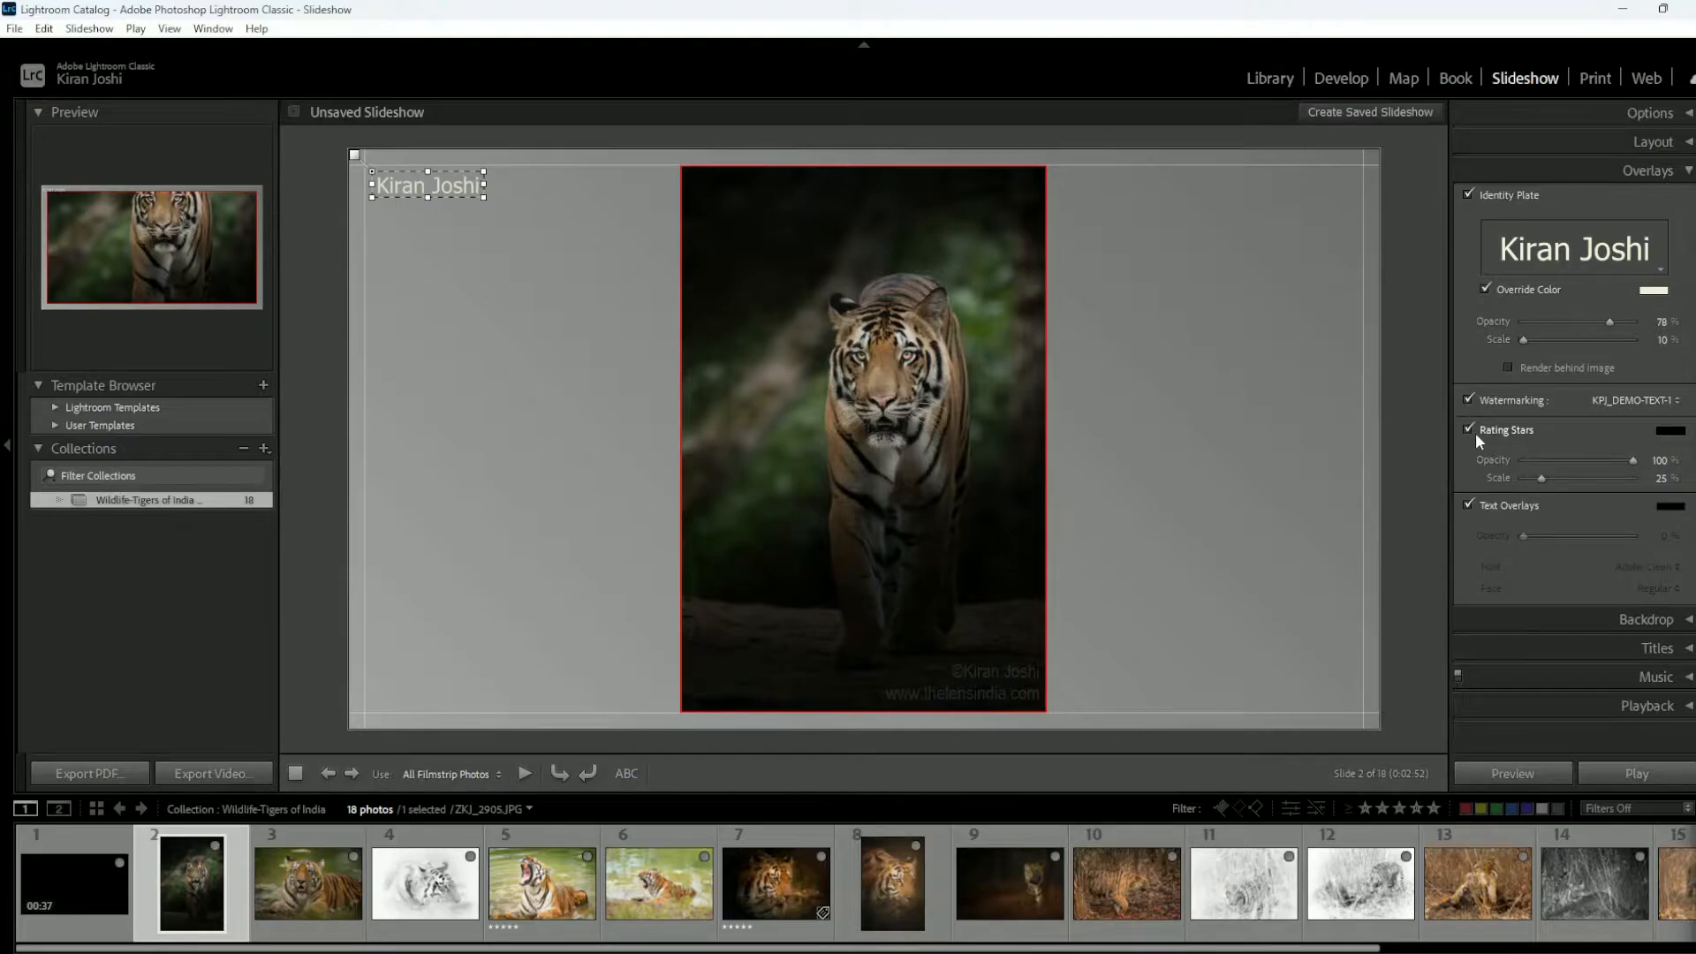
pyautogui.click(1467, 429)
# Step: Show the rating stars on slide 5, the roaring tiger photo, and colour them red
pyautogui.click(532, 879)
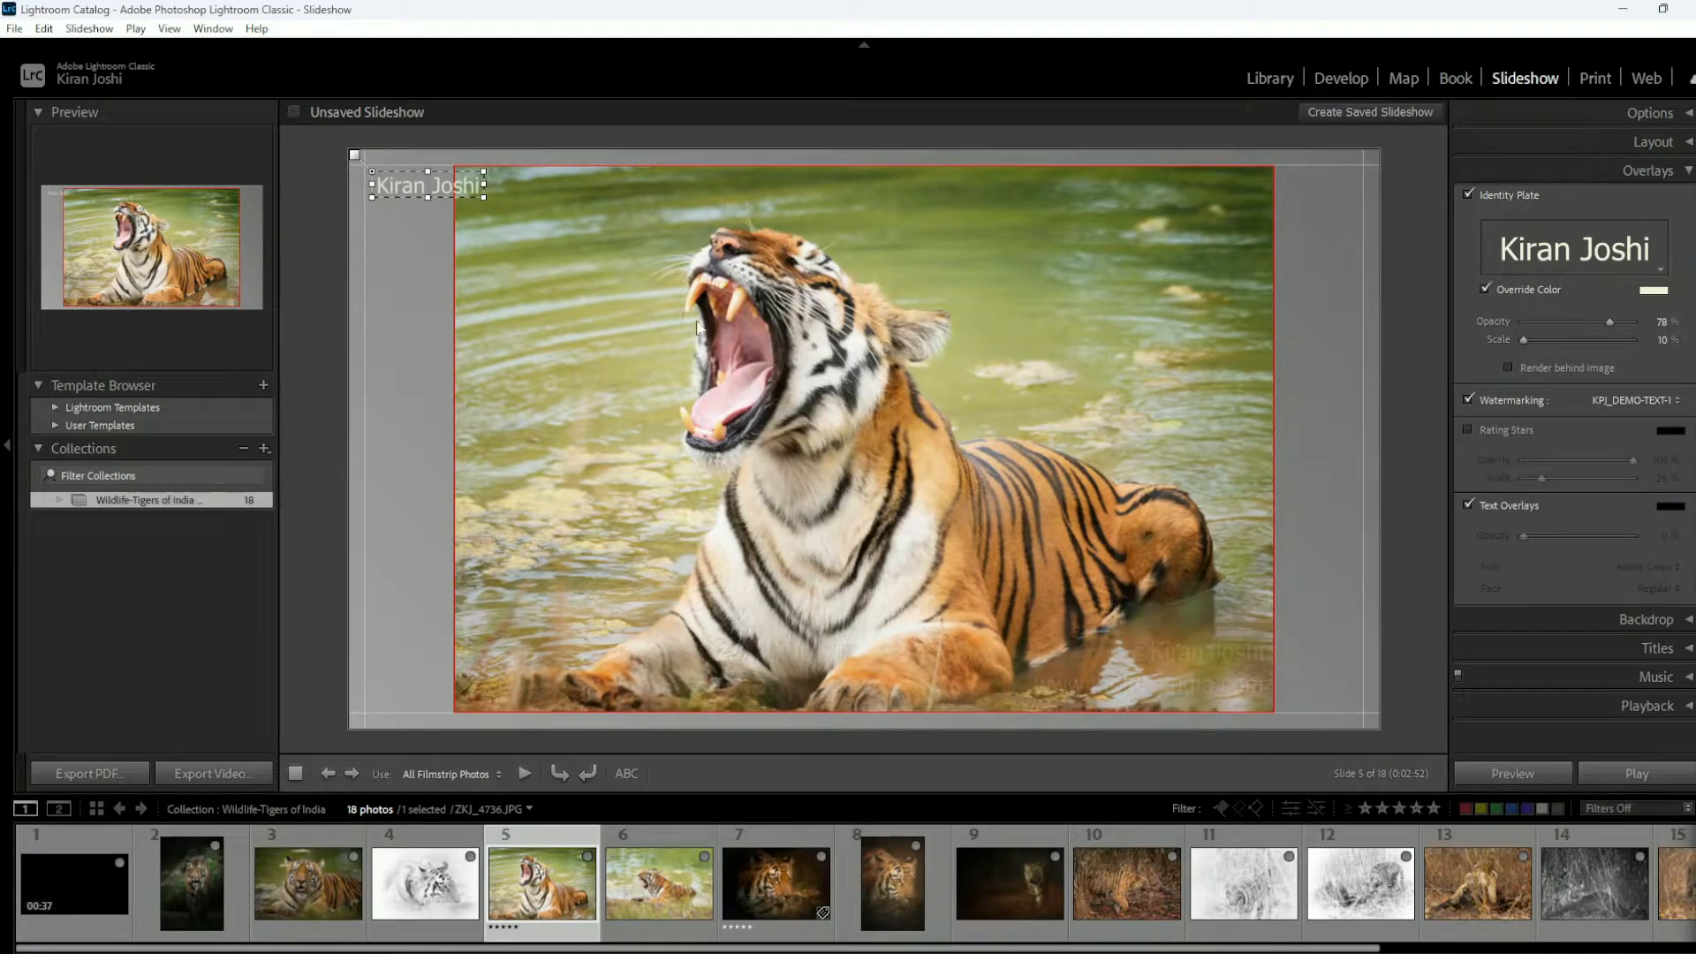
pyautogui.click(1486, 432)
pyautogui.click(1671, 435)
pyautogui.click(1614, 456)
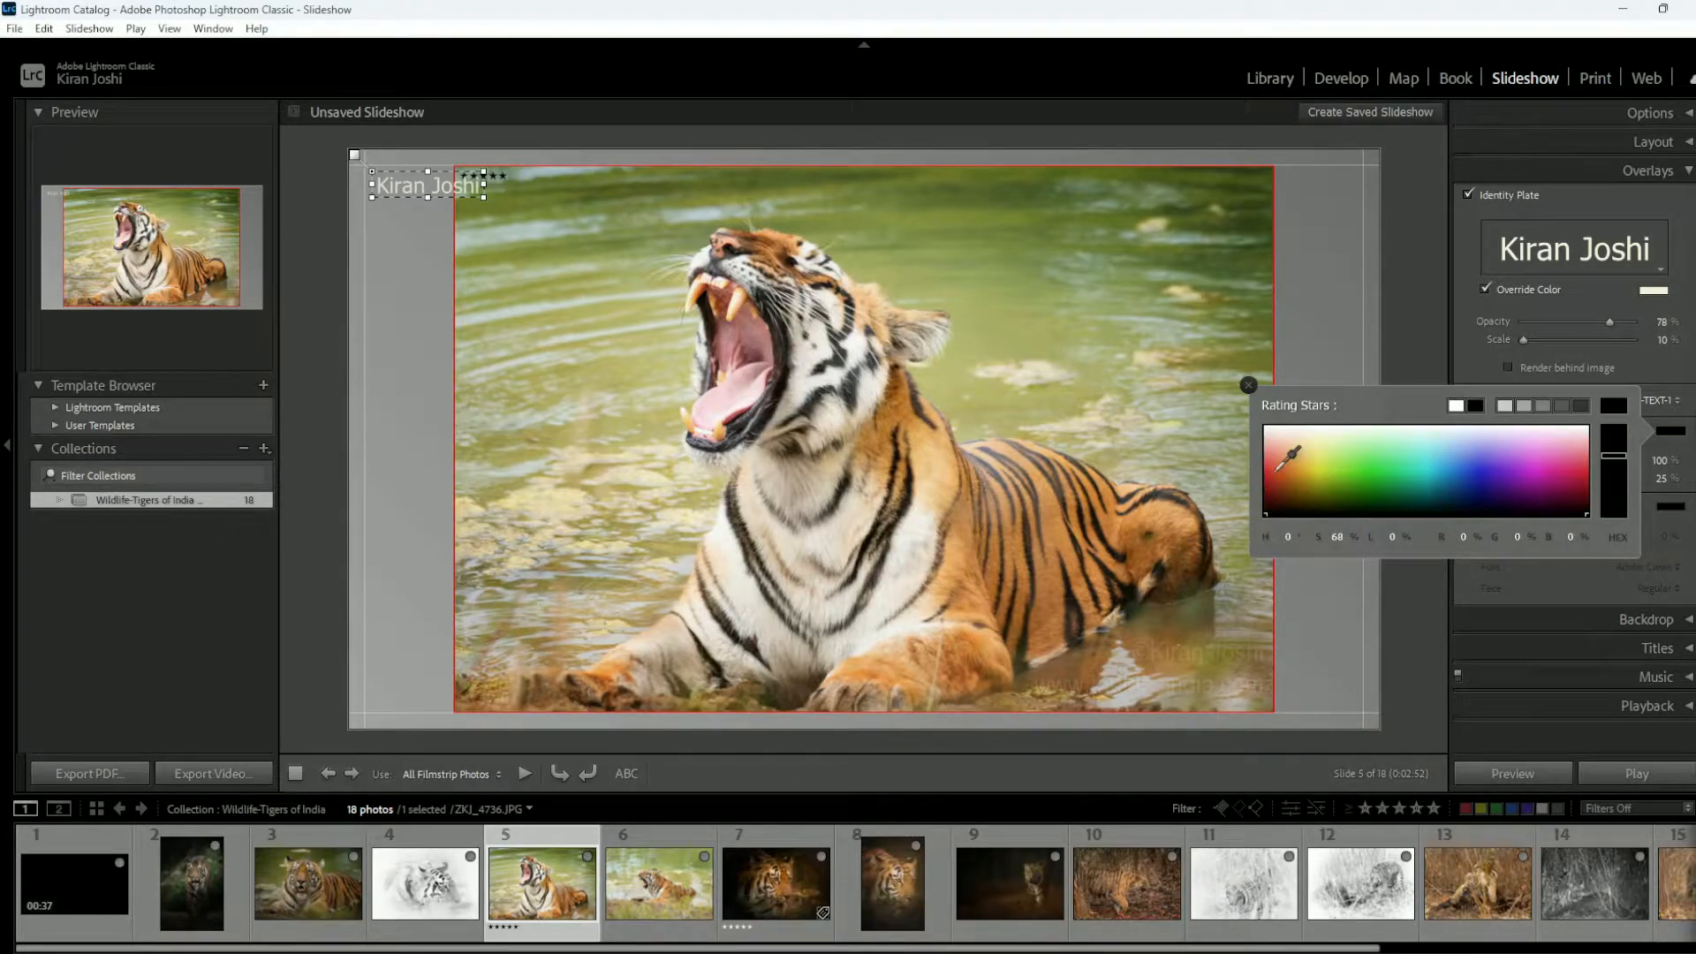
pyautogui.click(1273, 473)
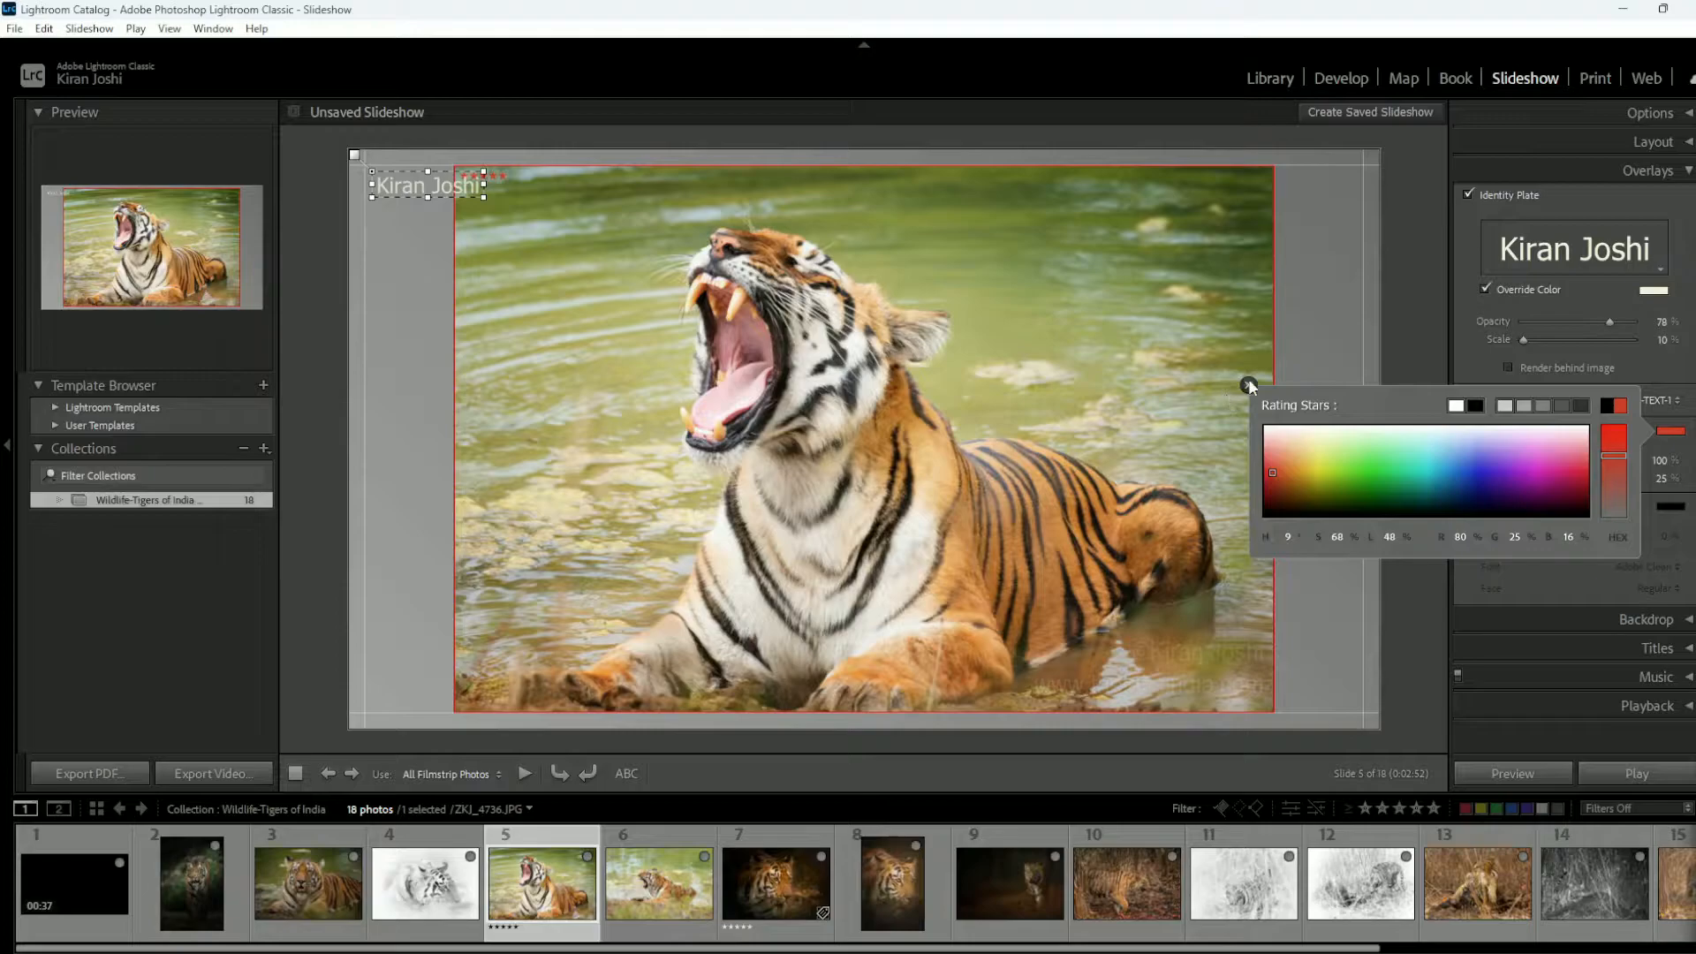
pyautogui.click(1247, 381)
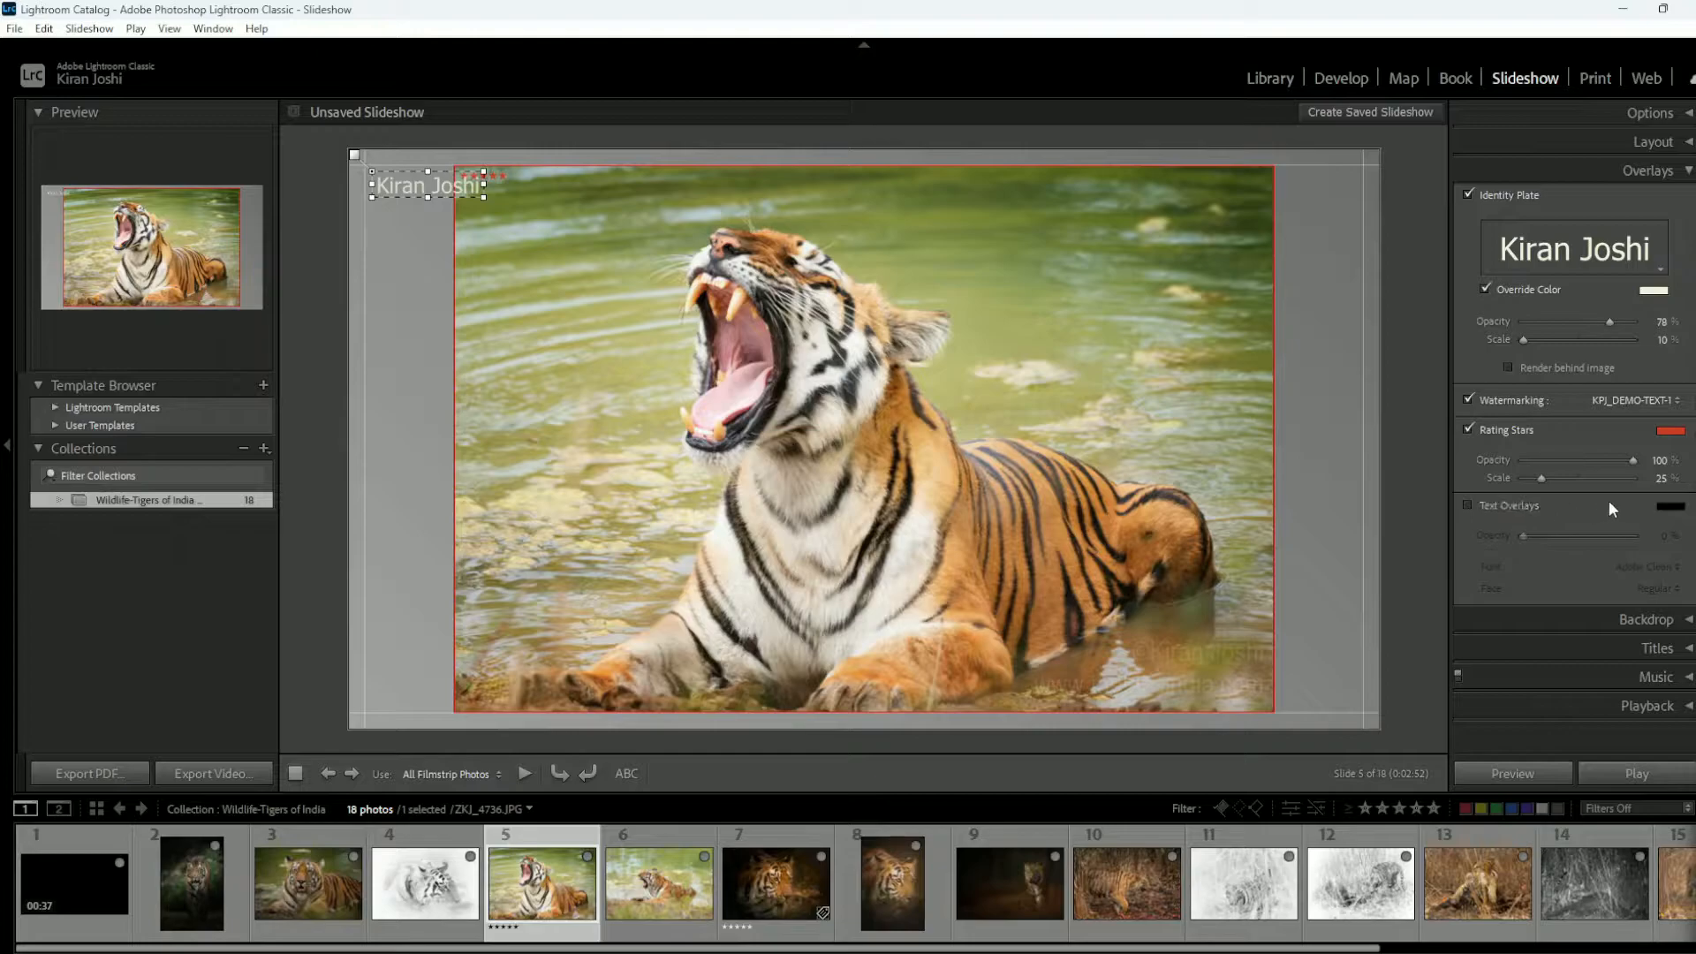
# Step: Enable text overlays and add the custom text "Tigers Of India" to the slide
pyautogui.click(1501, 505)
pyautogui.click(623, 774)
pyautogui.write('Tiger')
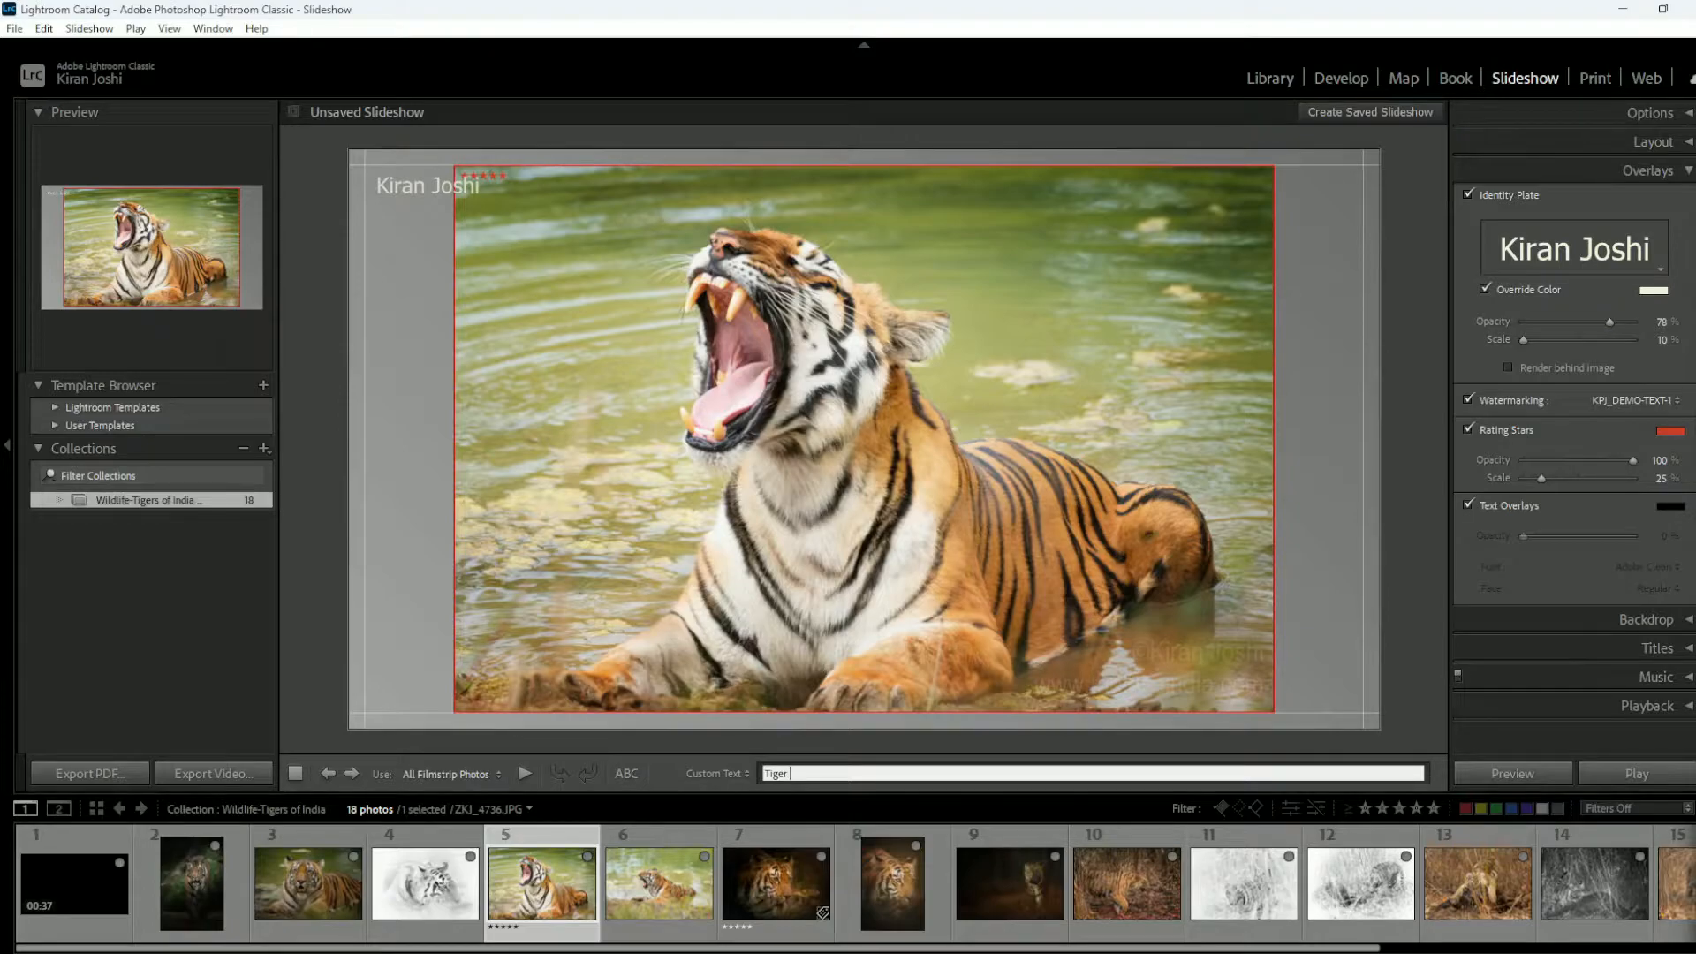
pyautogui.write('s Of India')
pyautogui.press('Return')
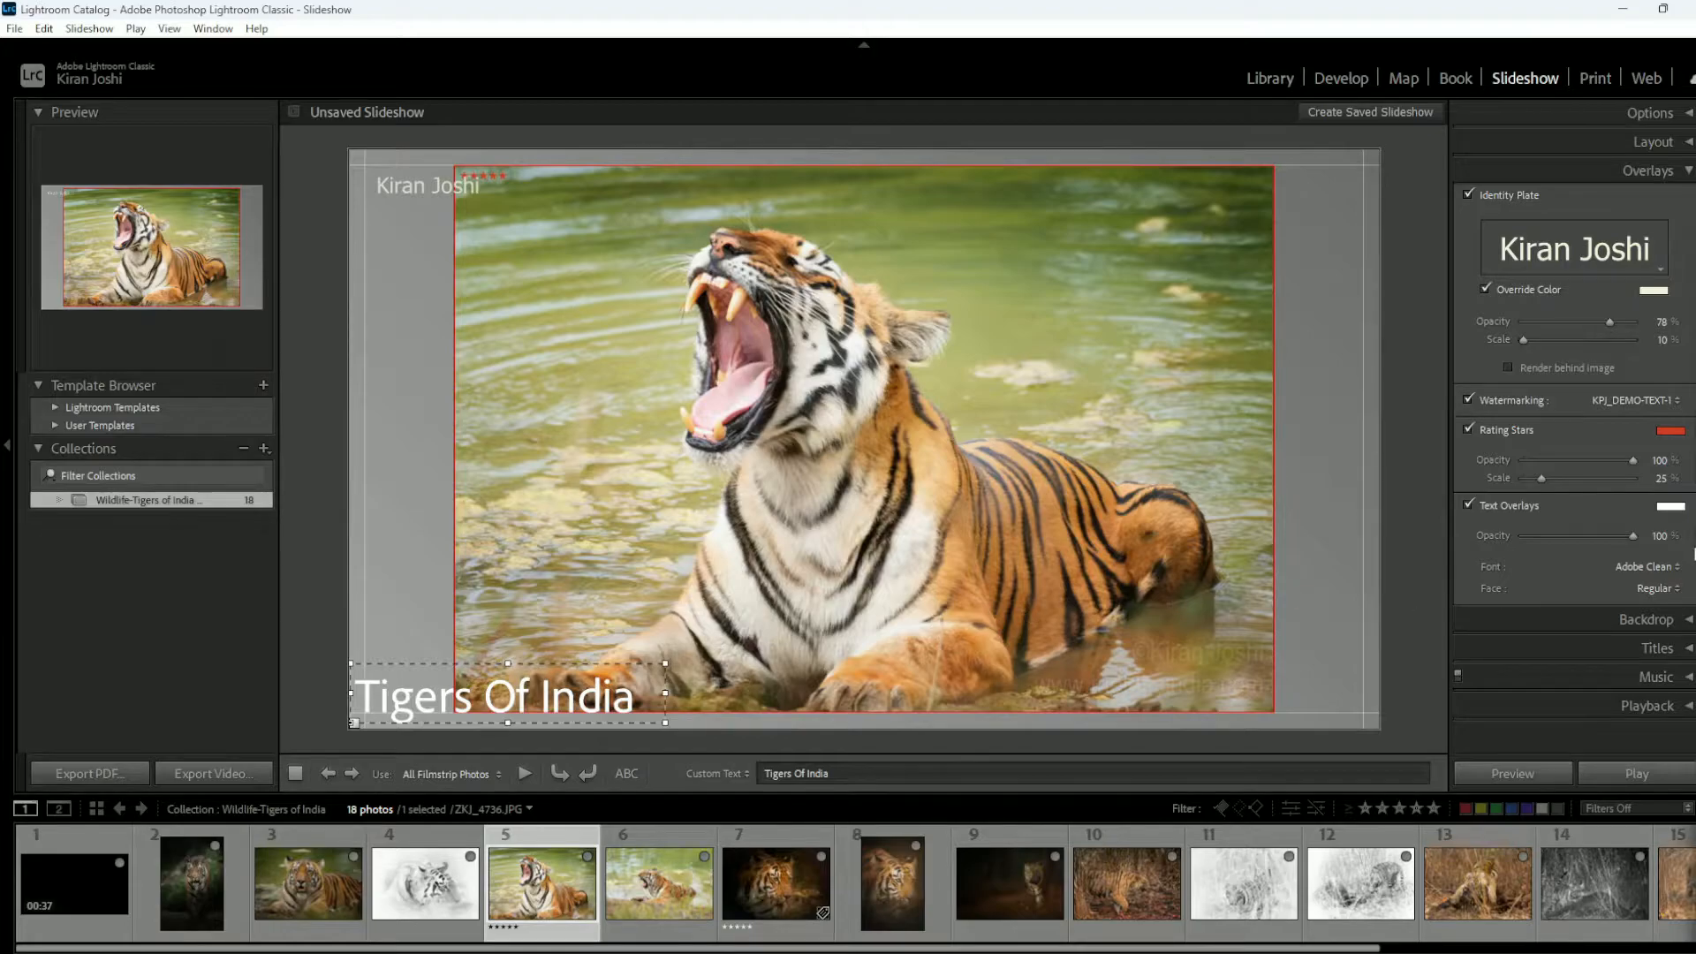
# Step: Try grey and red shades for the "Tigers Of India" text and settle on a pale cream colour
pyautogui.click(1669, 507)
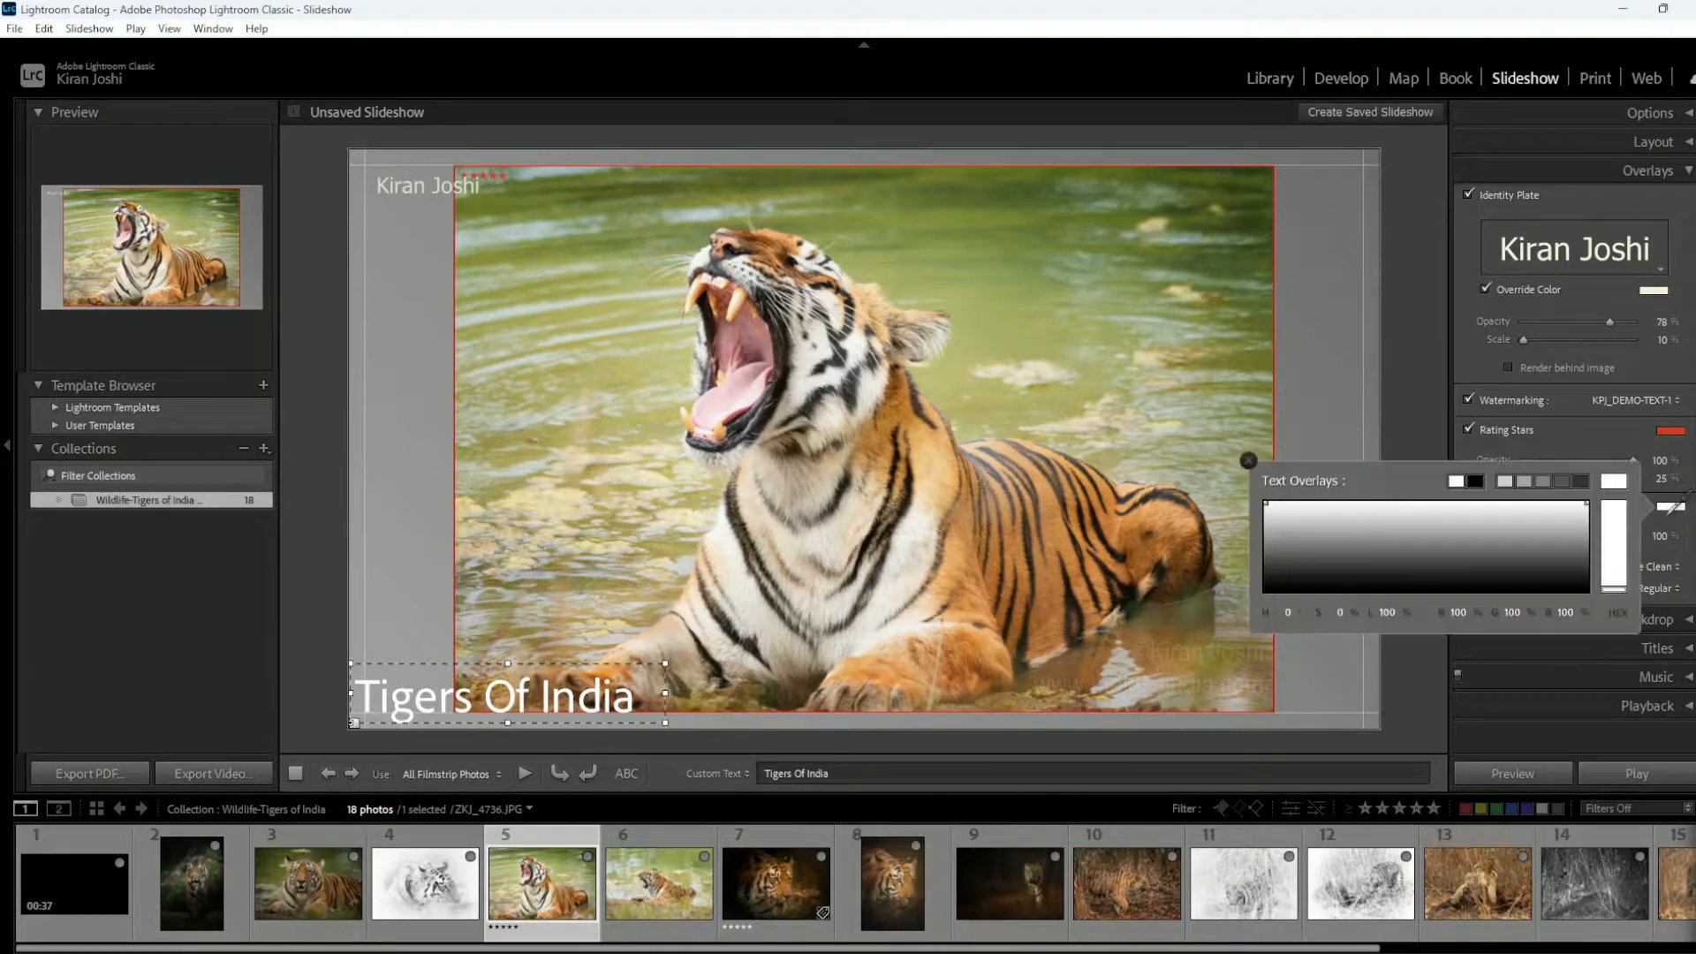
pyautogui.click(1572, 566)
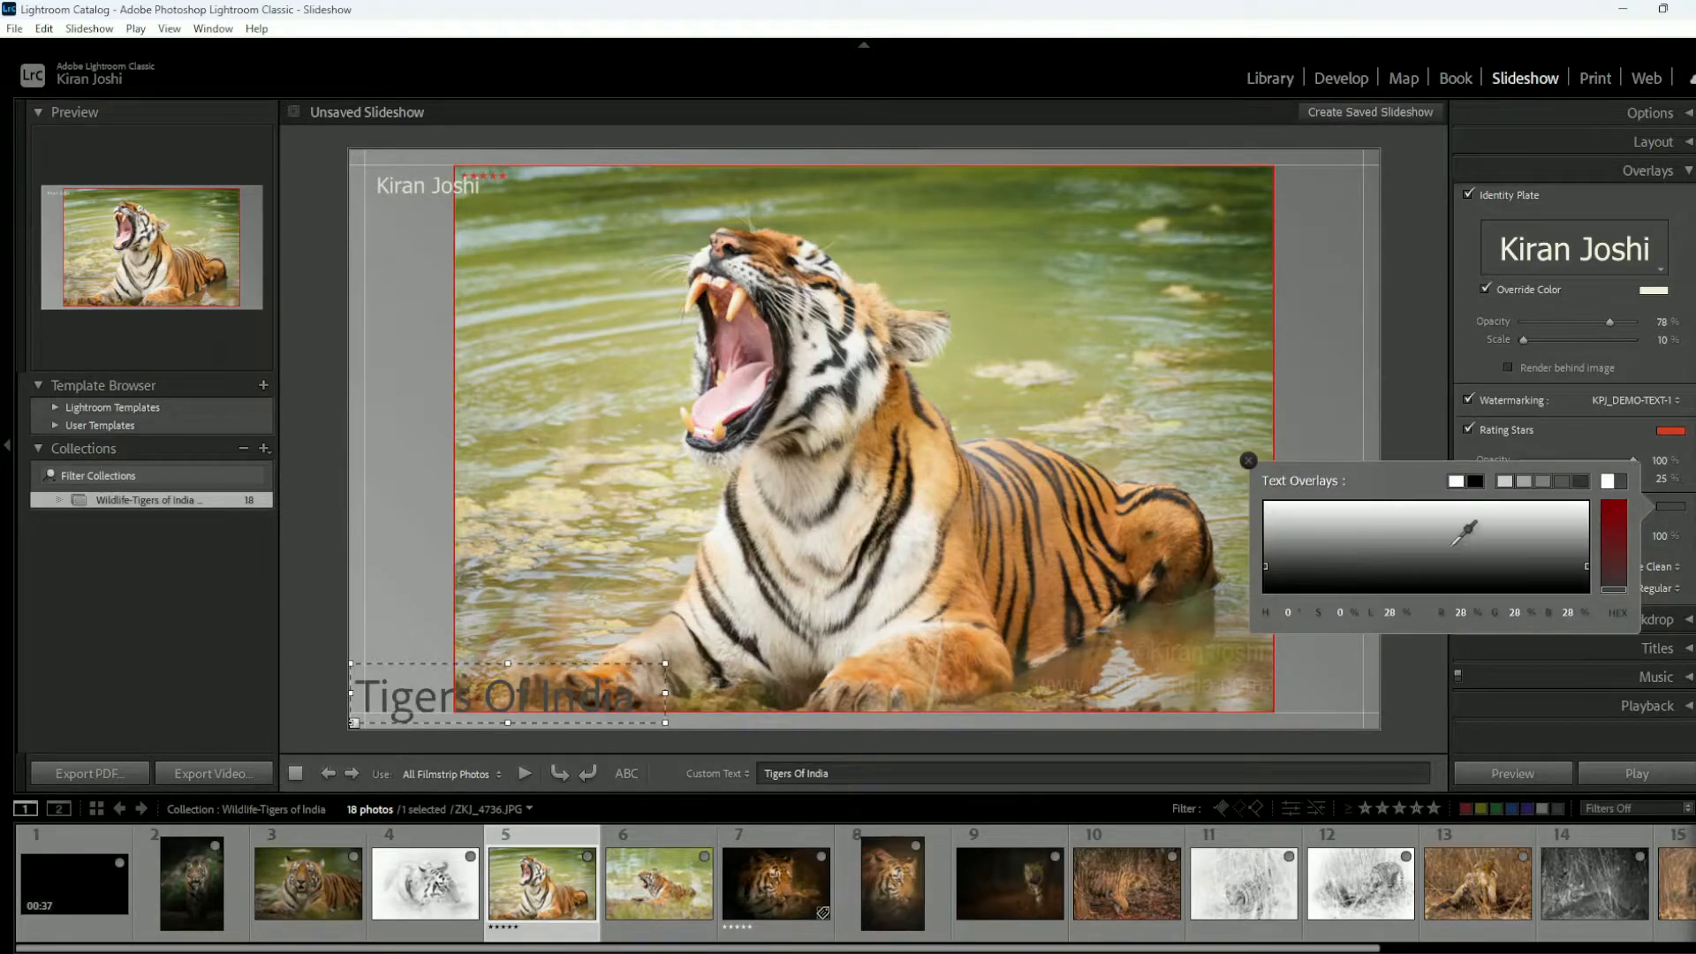
pyautogui.click(1613, 518)
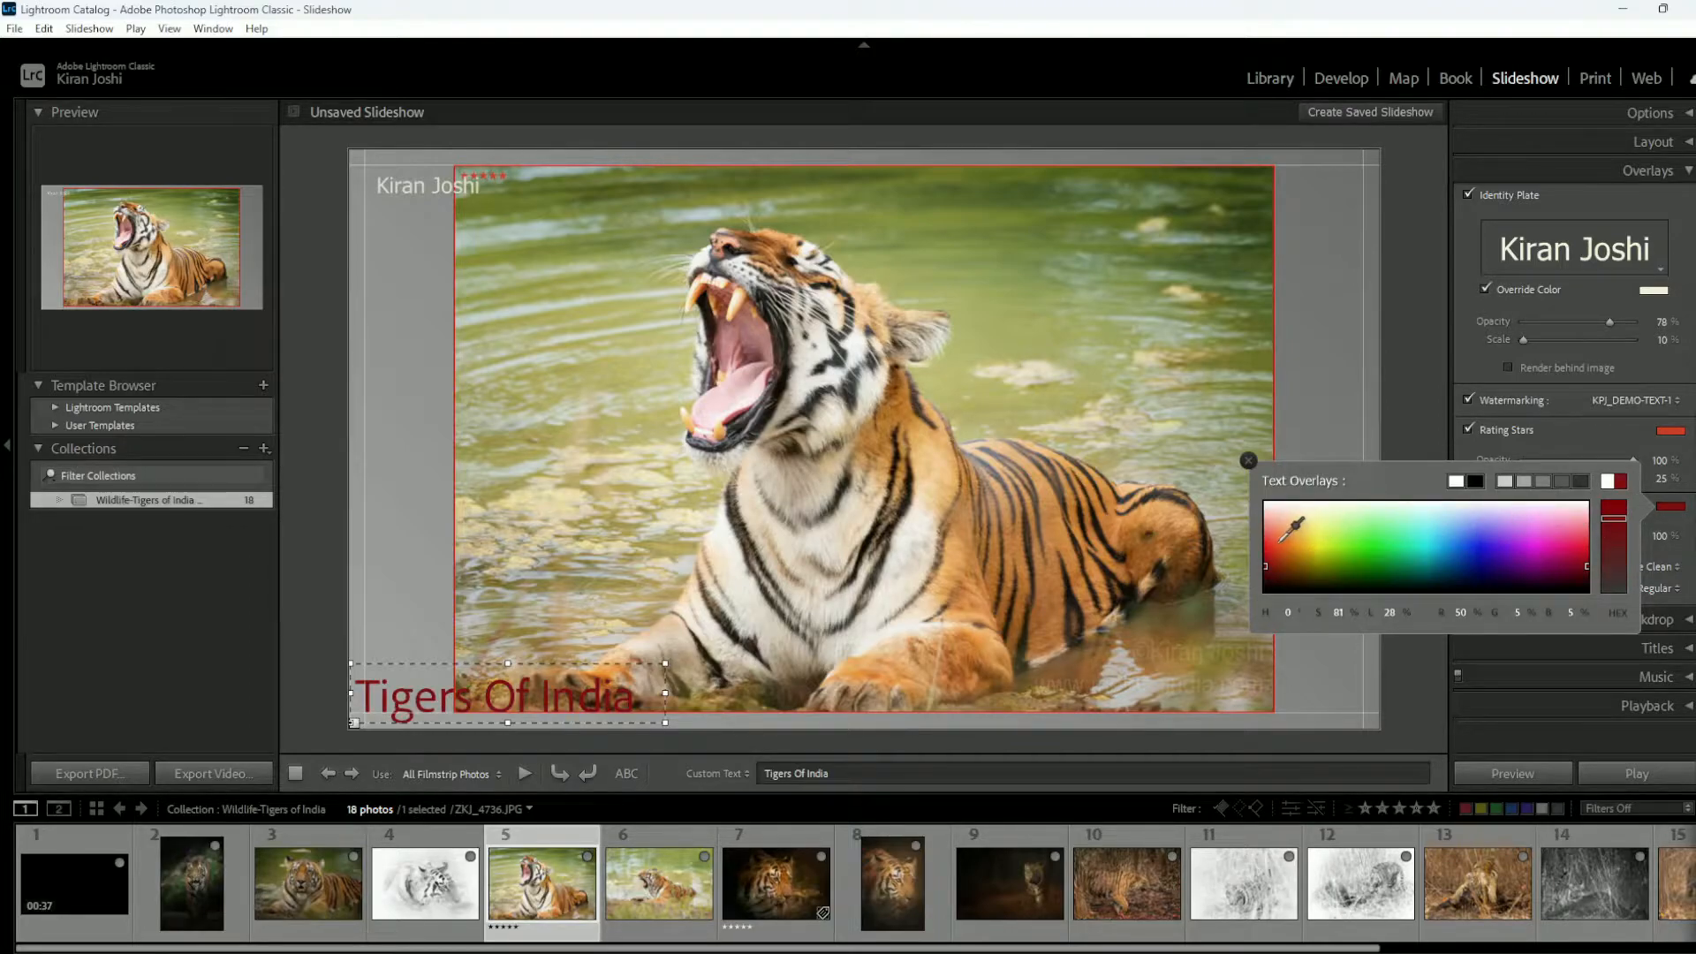
pyautogui.click(1272, 545)
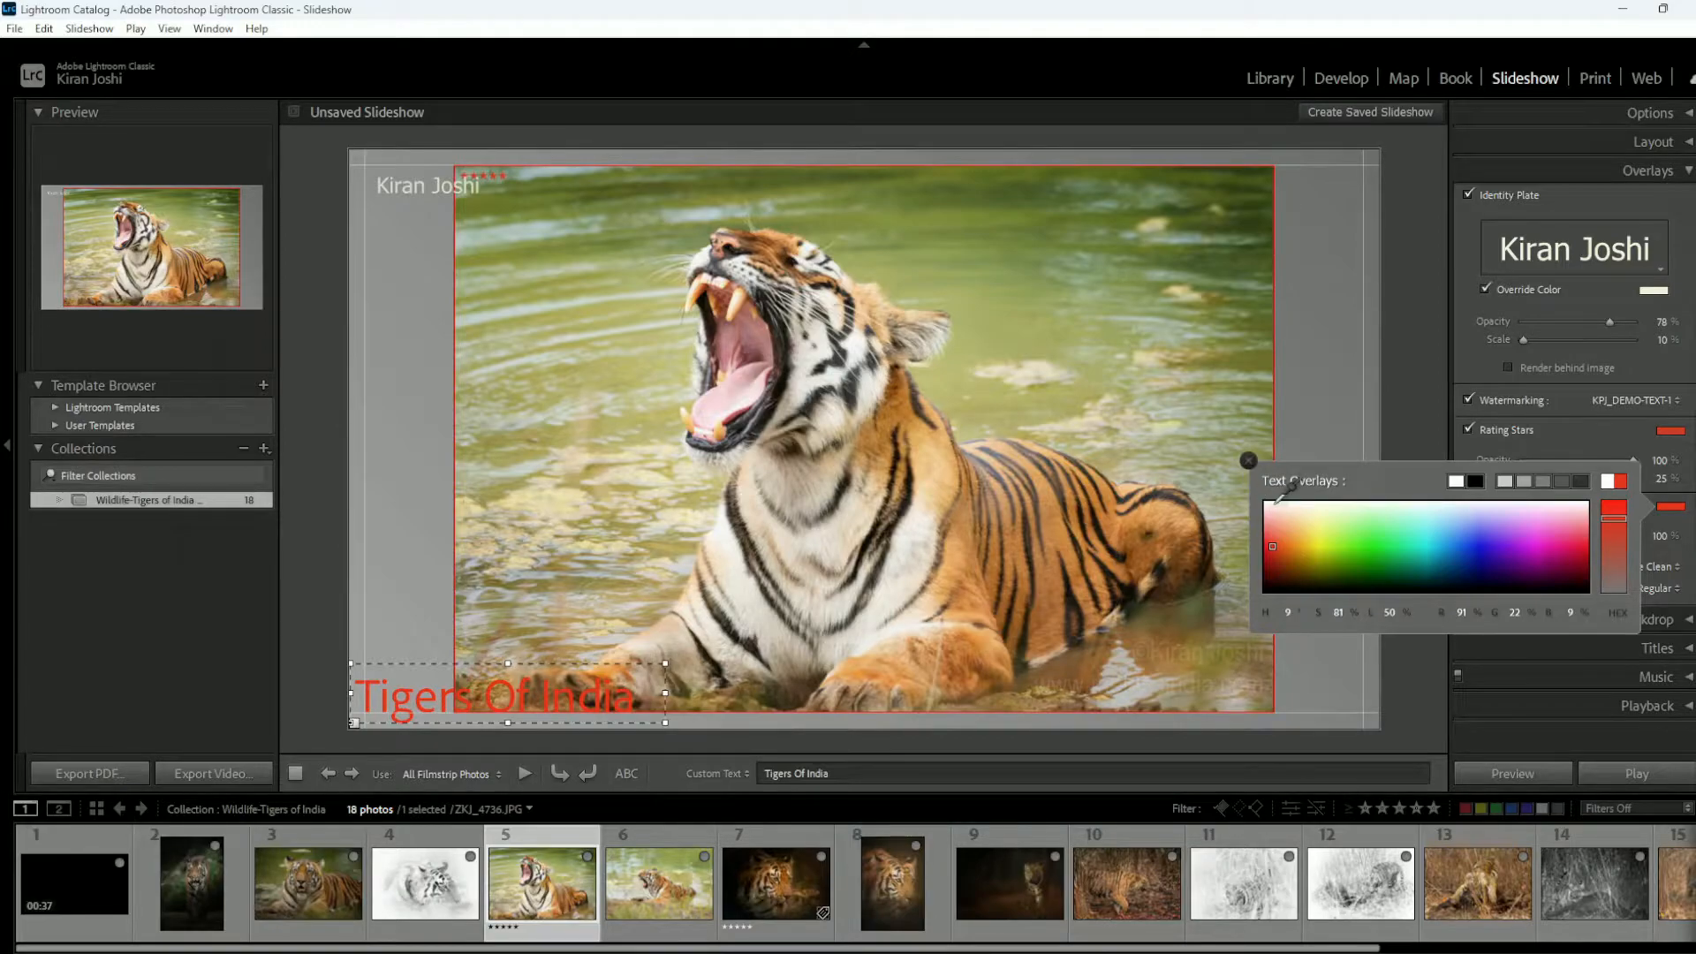
pyautogui.click(1316, 536)
pyautogui.click(1307, 505)
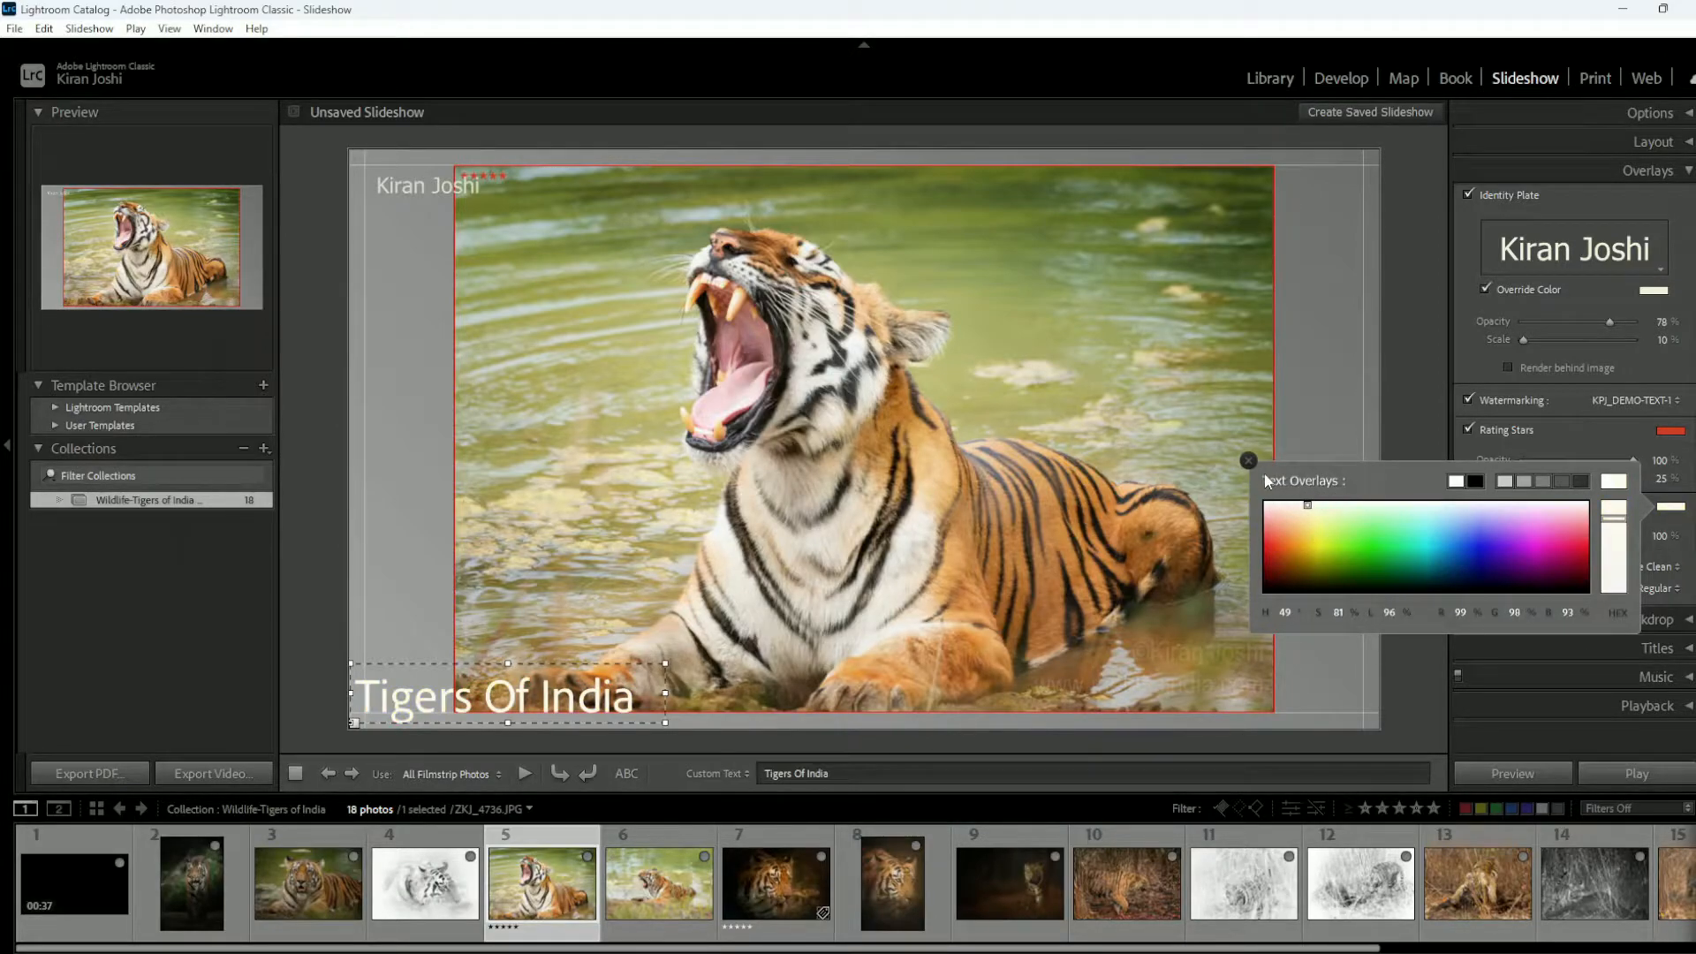
pyautogui.click(1250, 461)
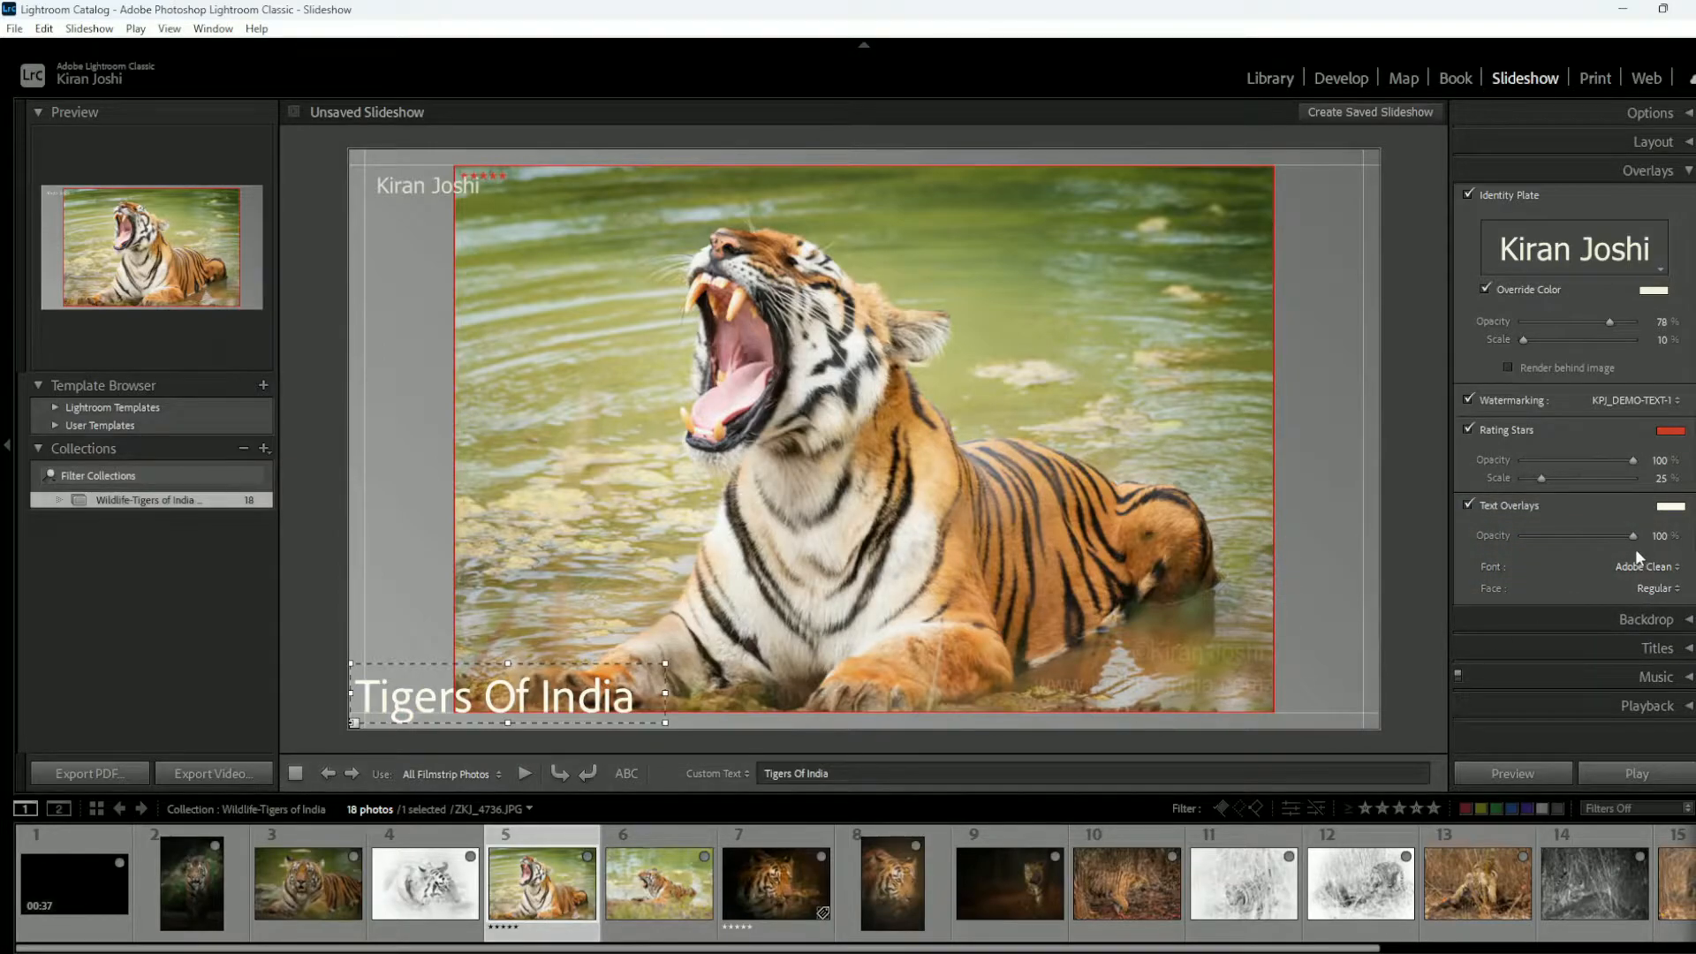
# Step: Set the "Tigers Of India" text overlay to 42% opacity and the Arial Black font
pyautogui.moveTo(1543, 538)
pyautogui.mouseDown()
pyautogui.moveTo(1510, 541)
pyautogui.moveTo(1562, 541)
pyautogui.mouseUp()
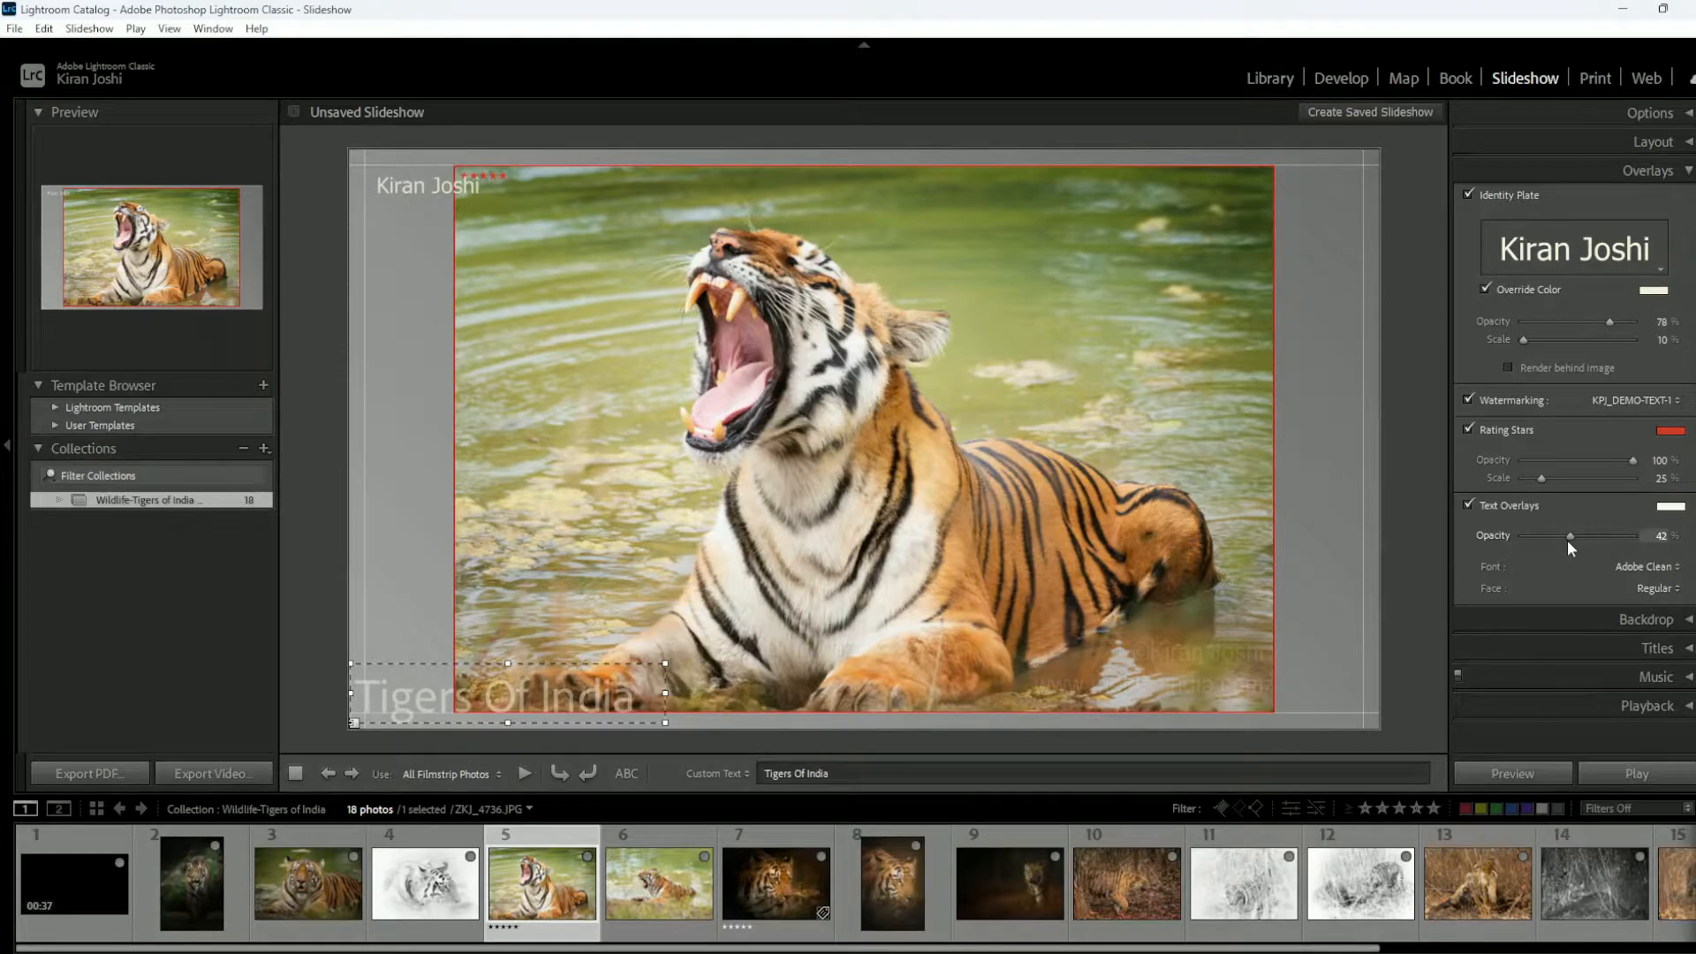
pyautogui.click(1646, 570)
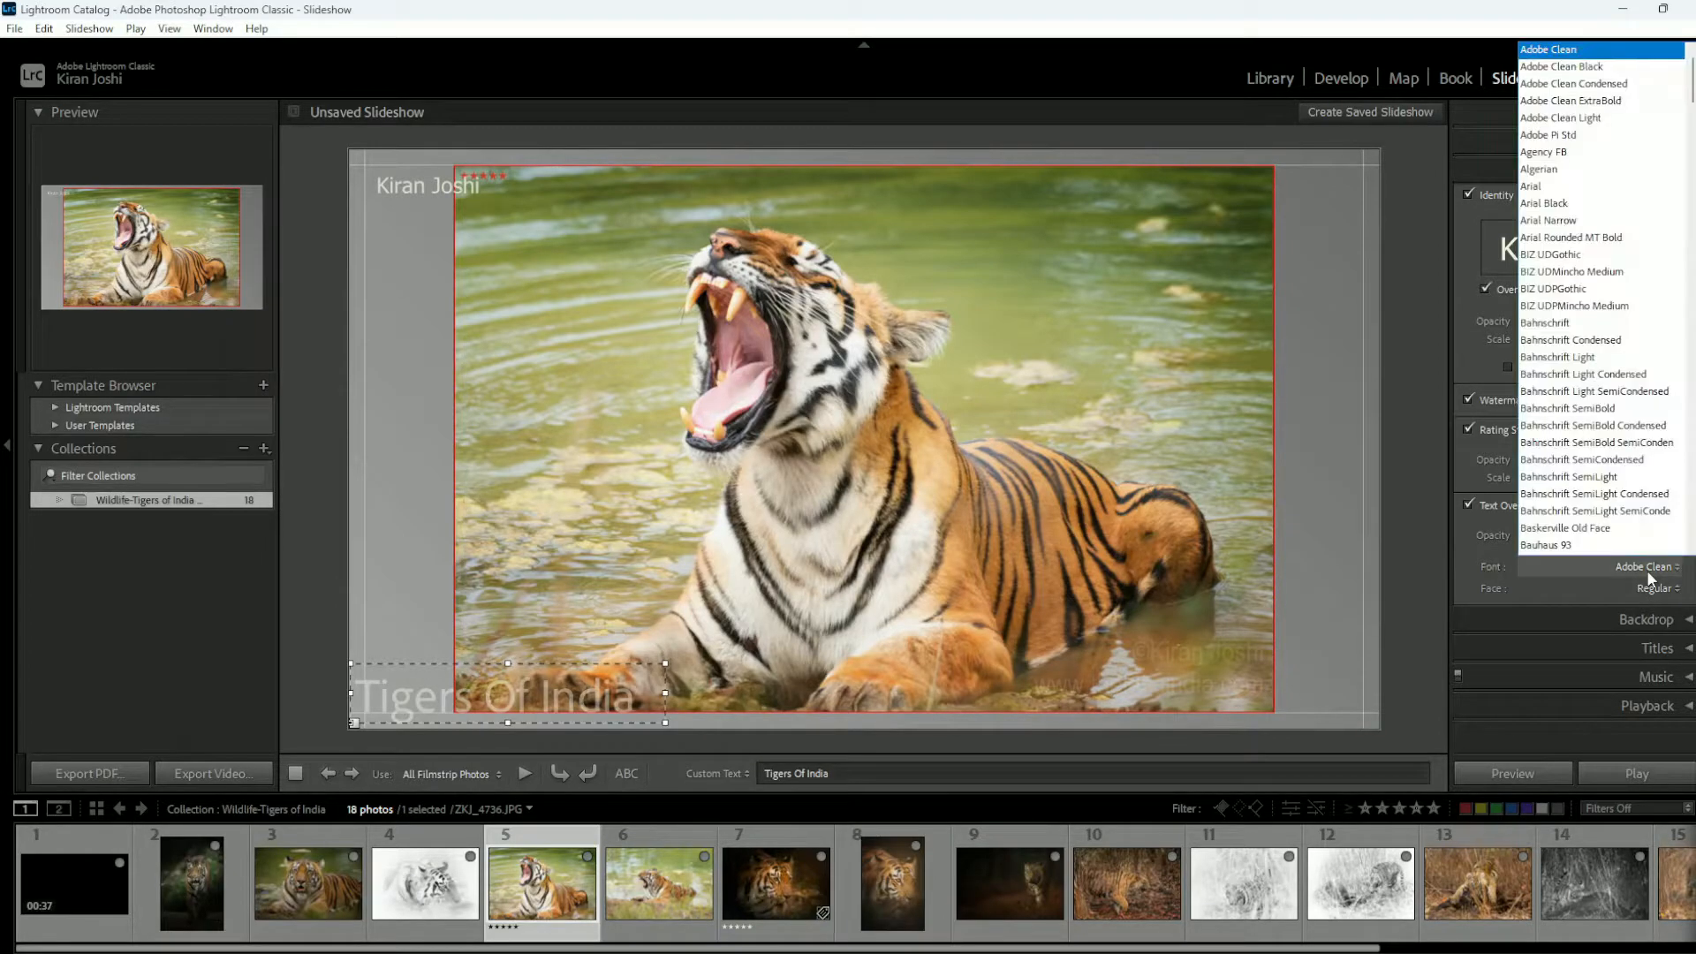
pyautogui.click(1562, 203)
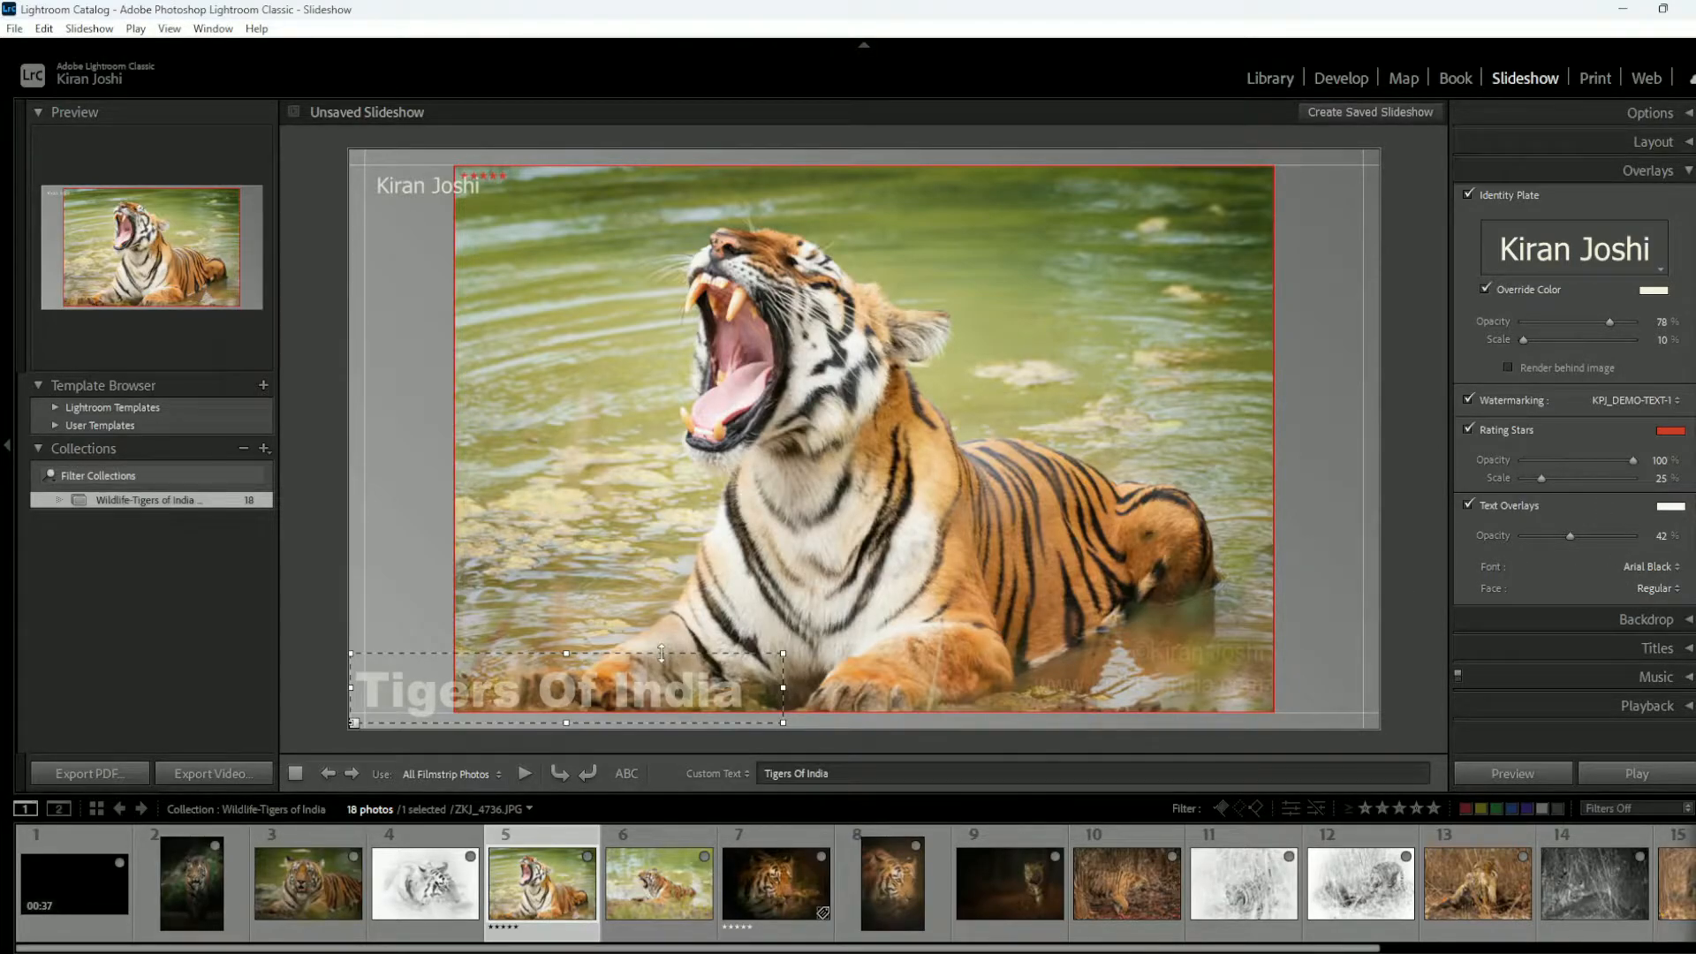
# Step: Widen all four slide margins to 123 px and centre the "Tigers Of India" text in the space below the photo
pyautogui.moveTo(651, 688); pyautogui.dragTo(921, 681)
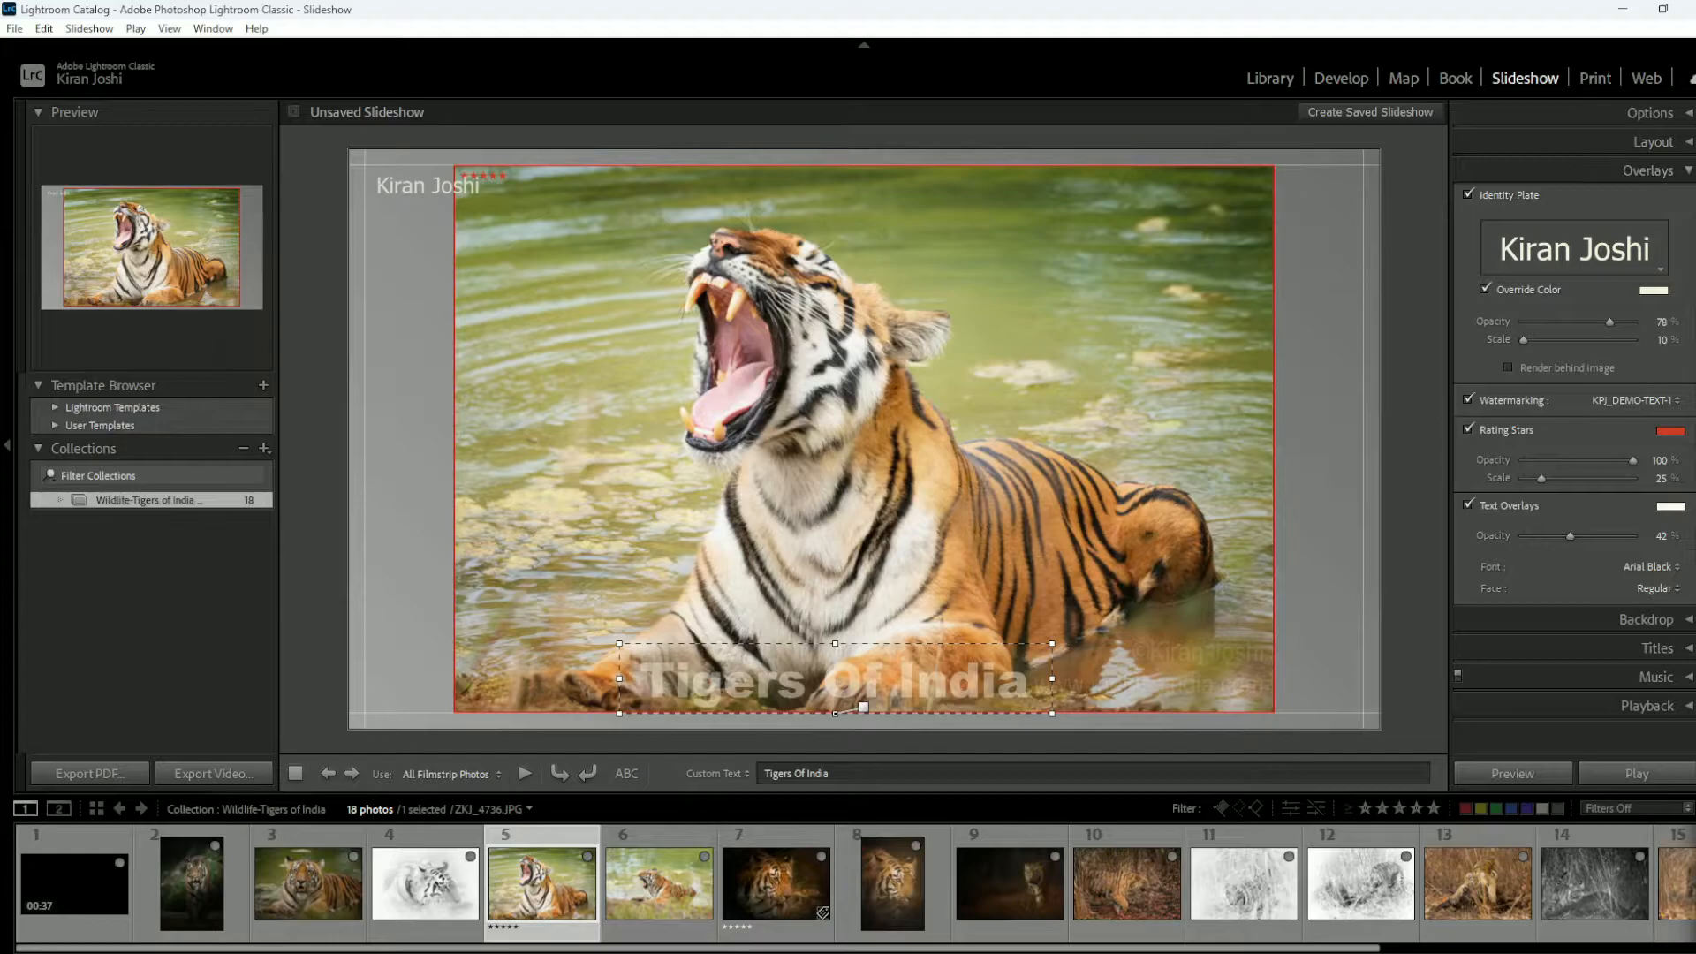
pyautogui.click(1689, 114)
pyautogui.click(1650, 113)
pyautogui.click(1652, 141)
pyautogui.moveTo(1535, 251); pyautogui.dragTo(1544, 251)
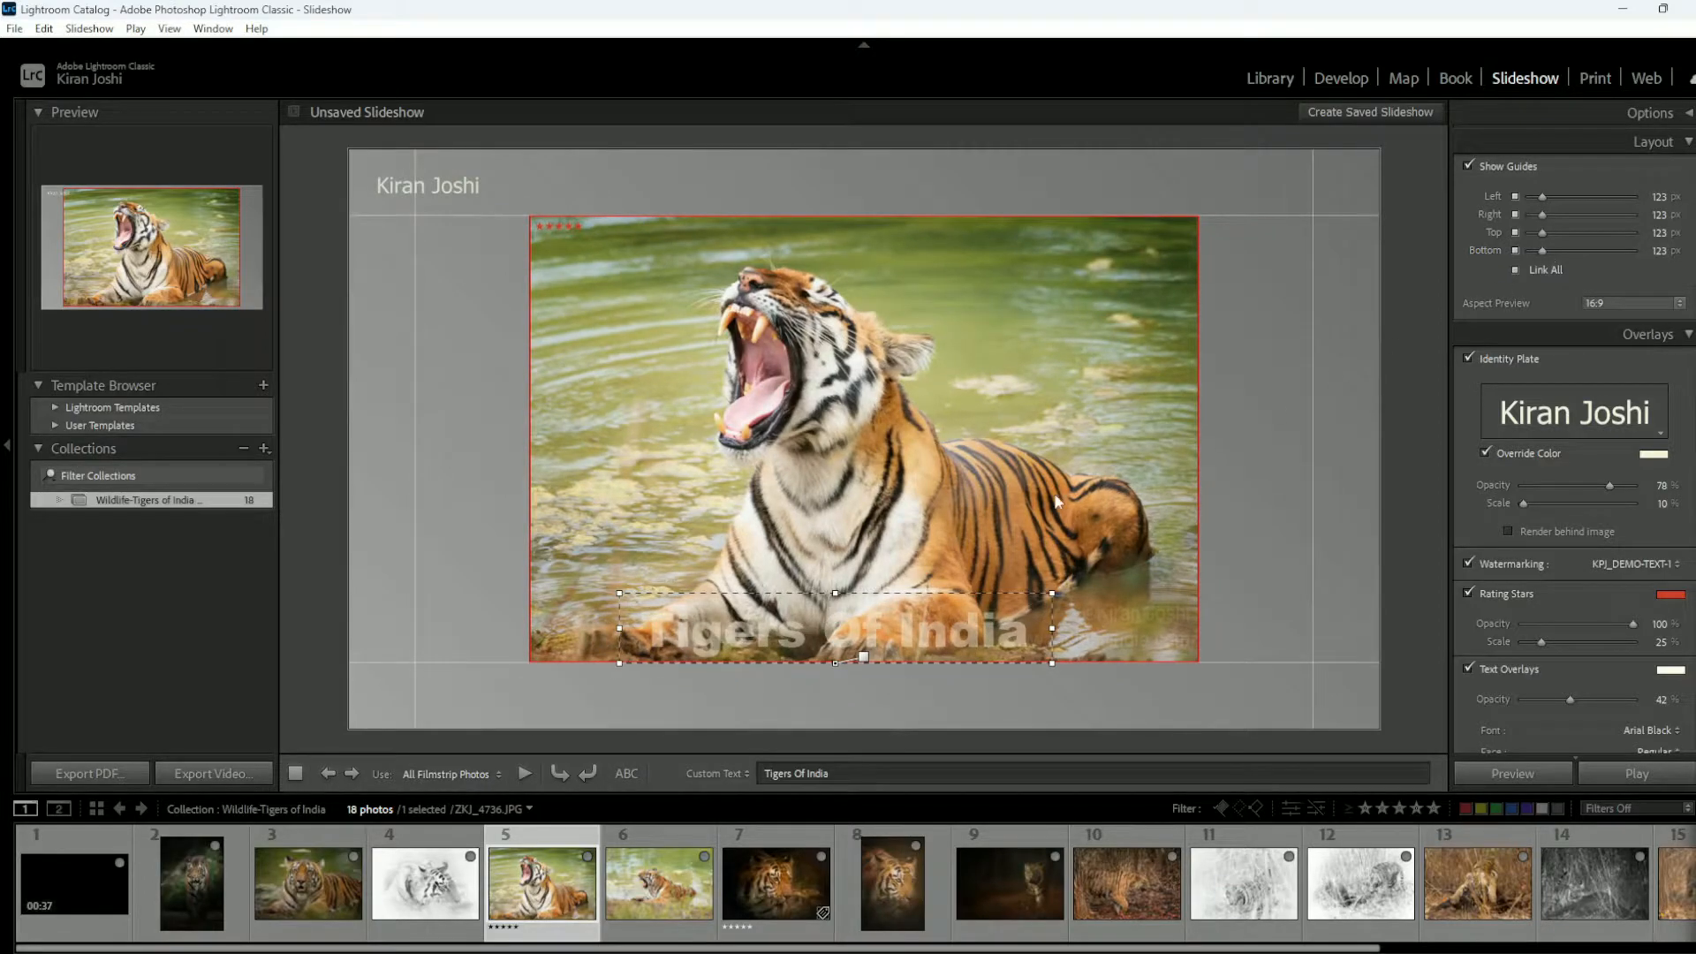
pyautogui.moveTo(846, 633); pyautogui.dragTo(875, 685)
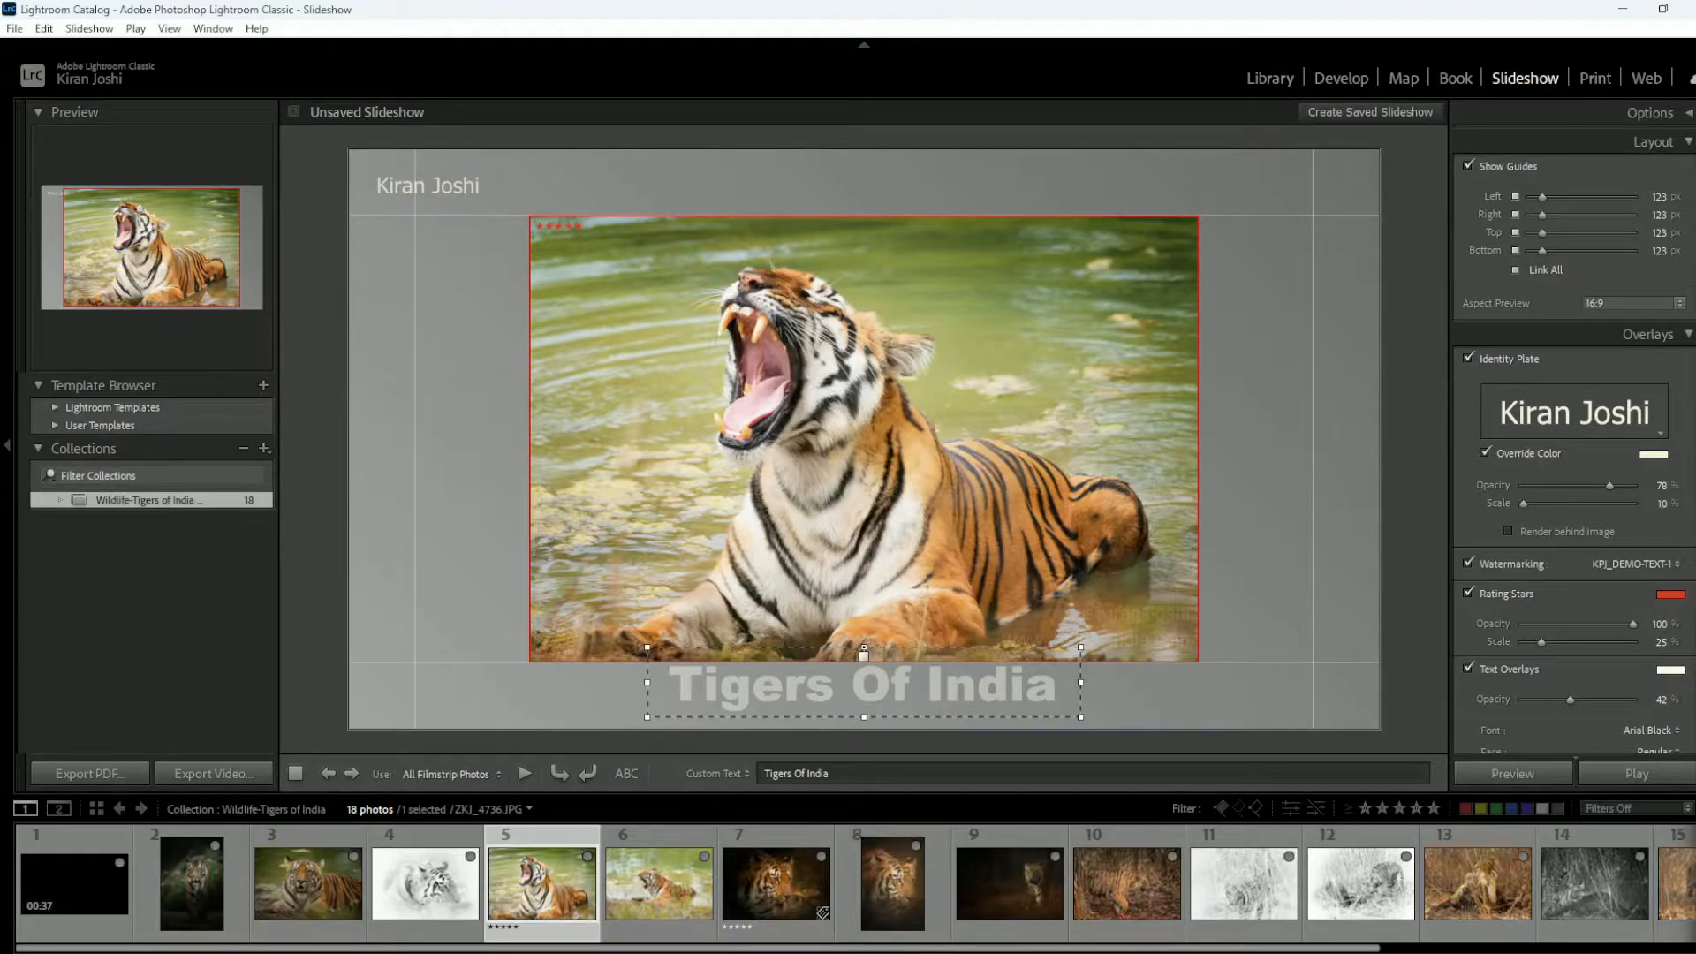
# Step: Try a red colour wash on the slide backdrop and set the wash to black
pyautogui.scroll(-5, 1574, 428)
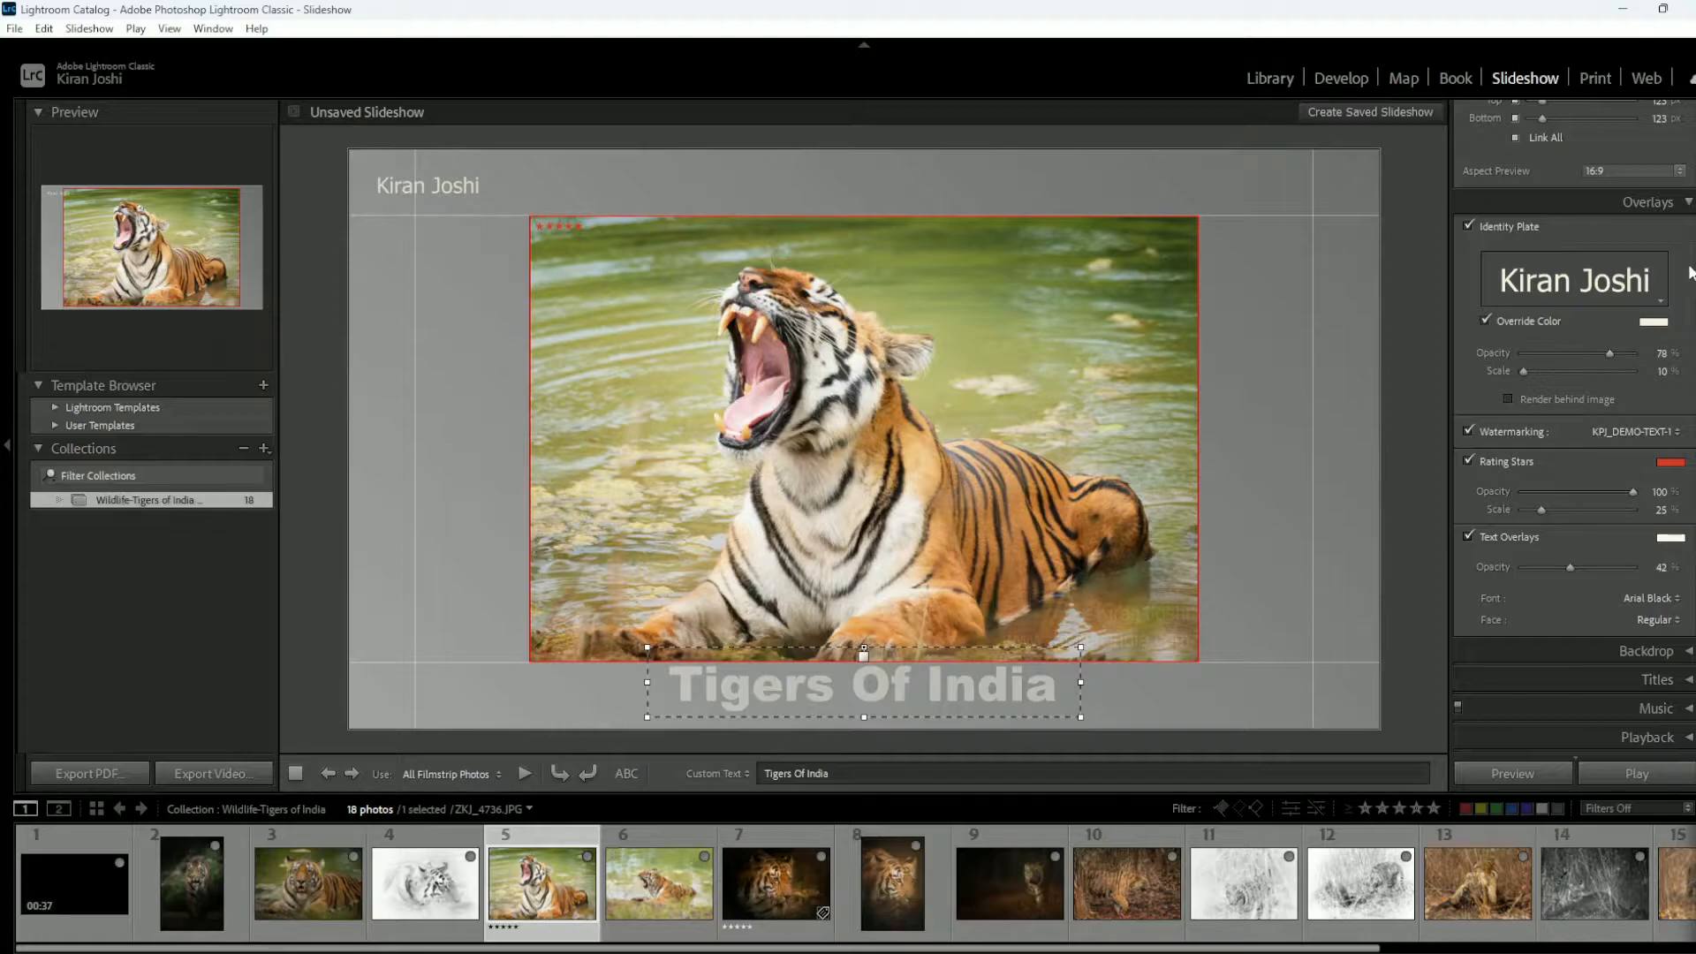
pyautogui.click(1689, 205)
pyautogui.click(1688, 142)
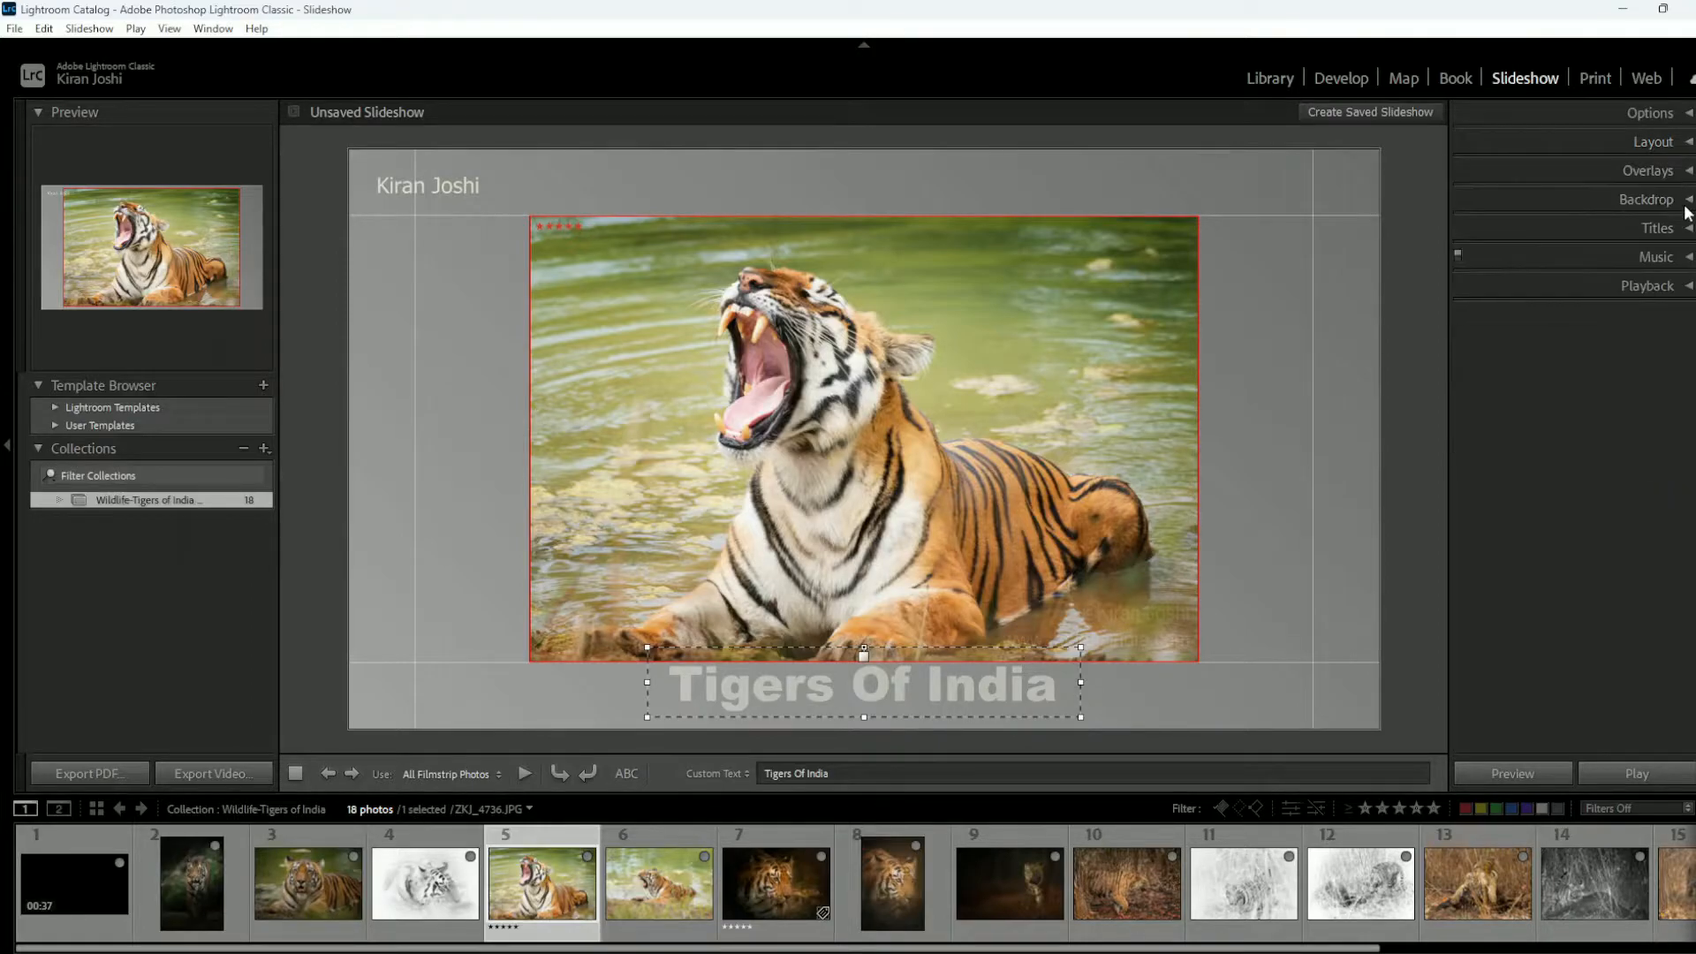
pyautogui.click(1687, 200)
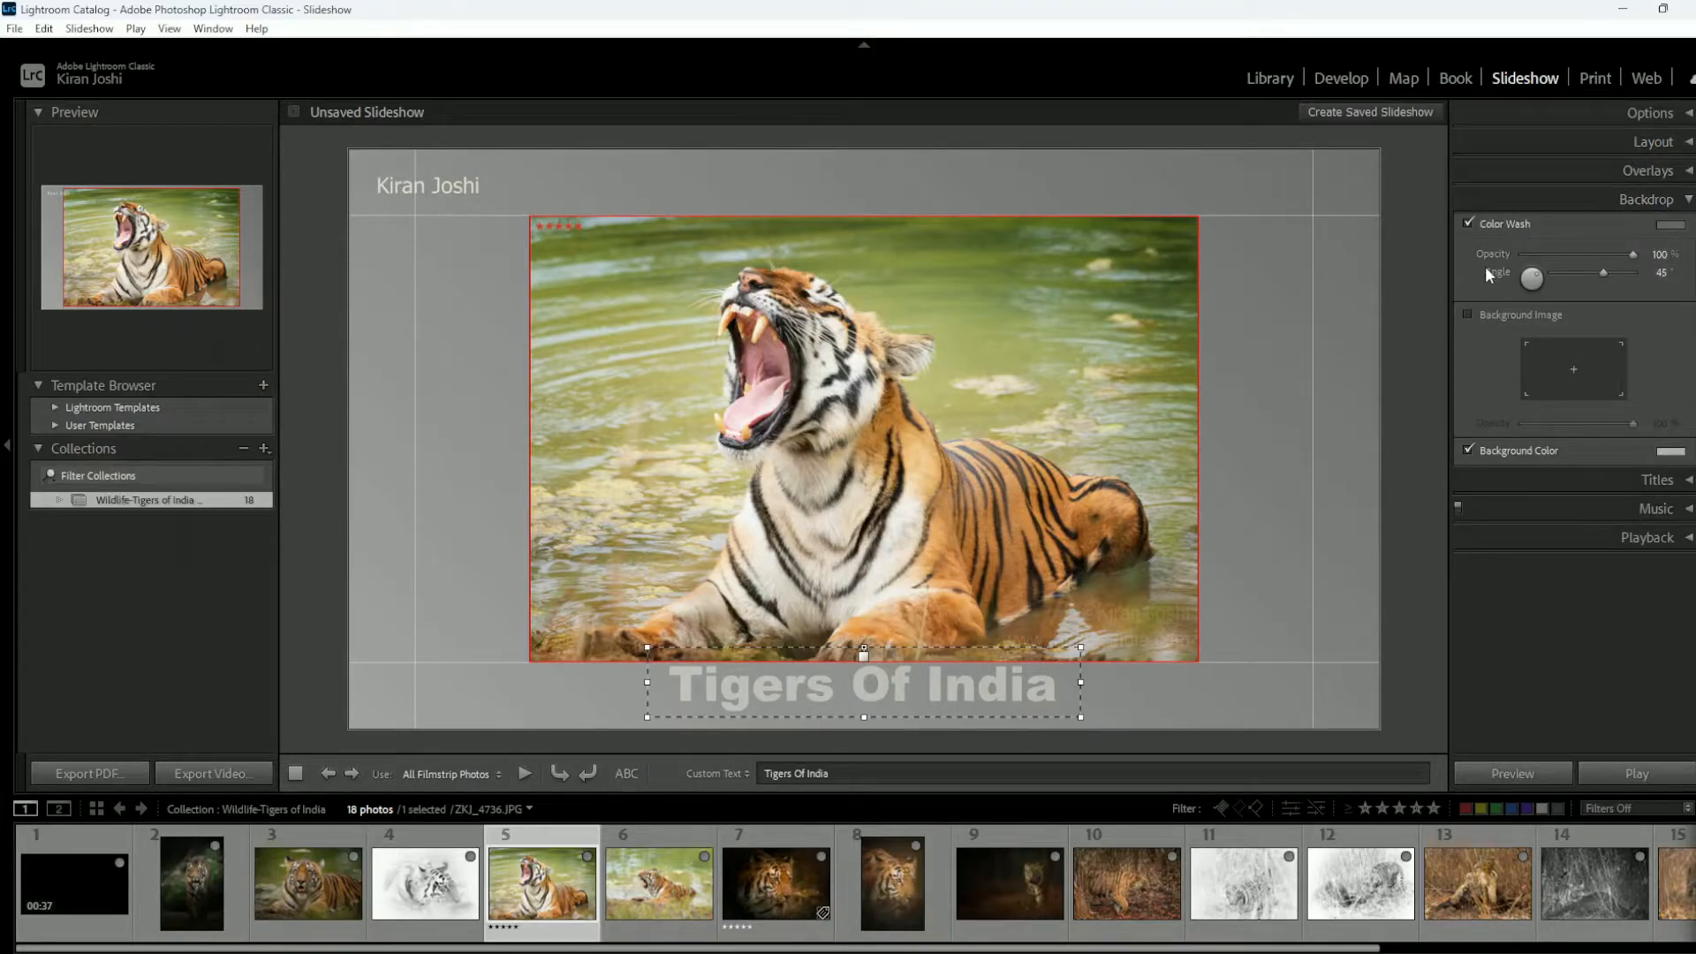
pyautogui.click(1670, 226)
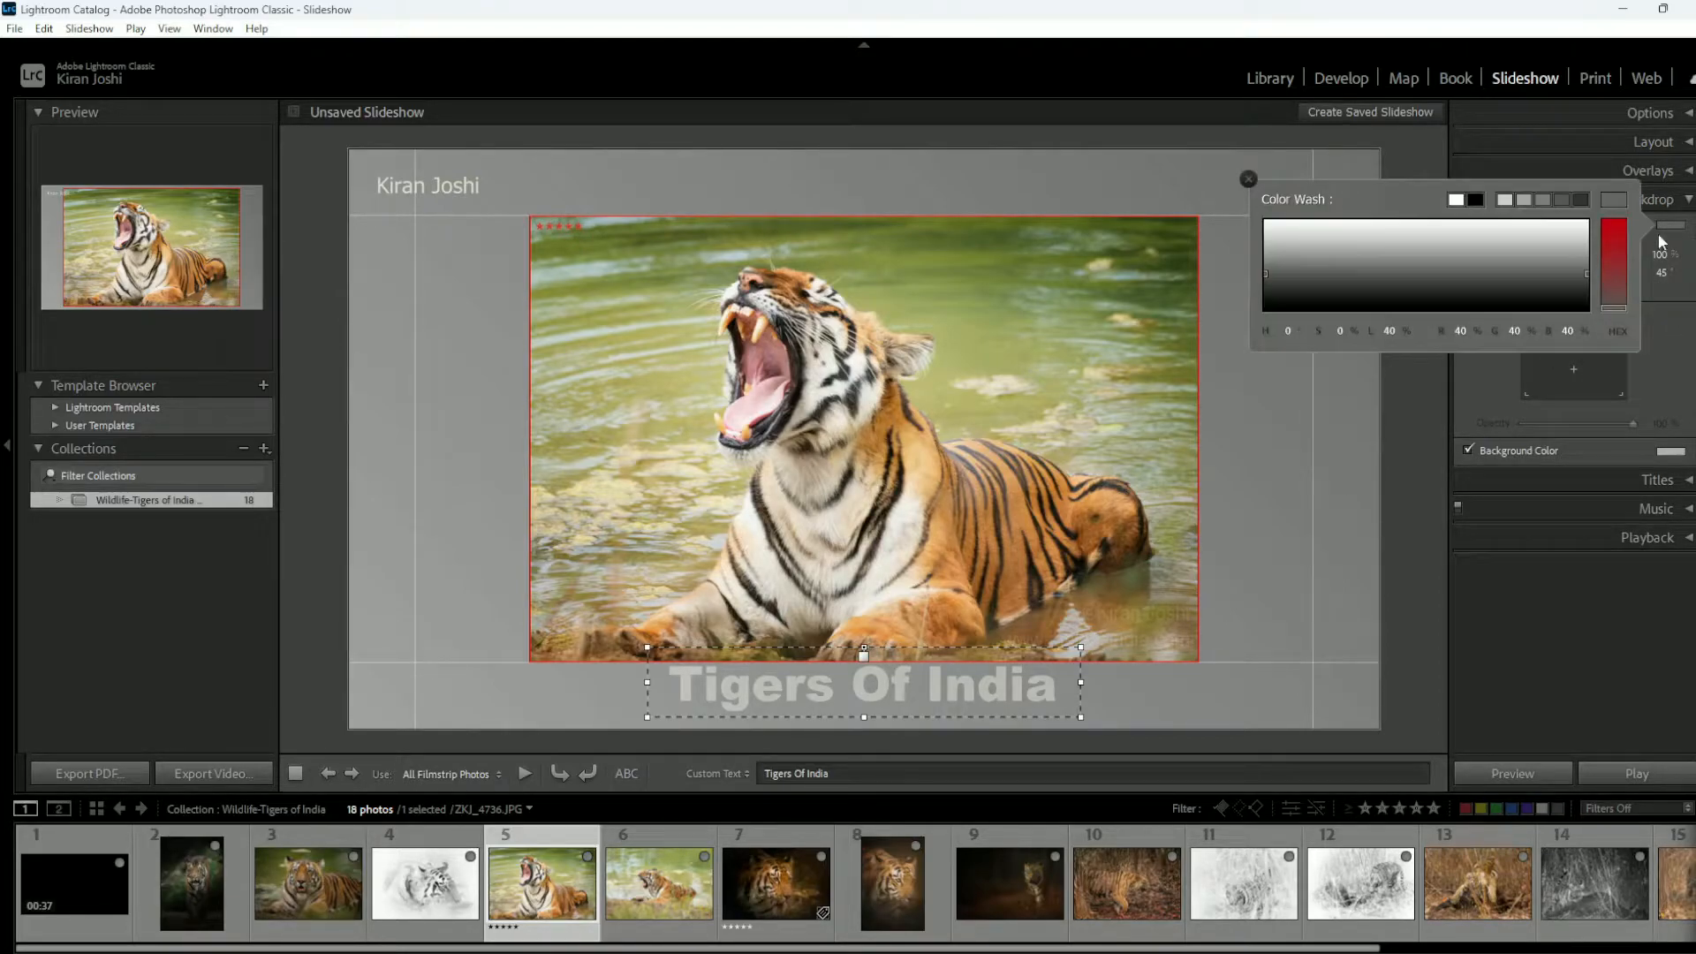
pyautogui.click(1269, 306)
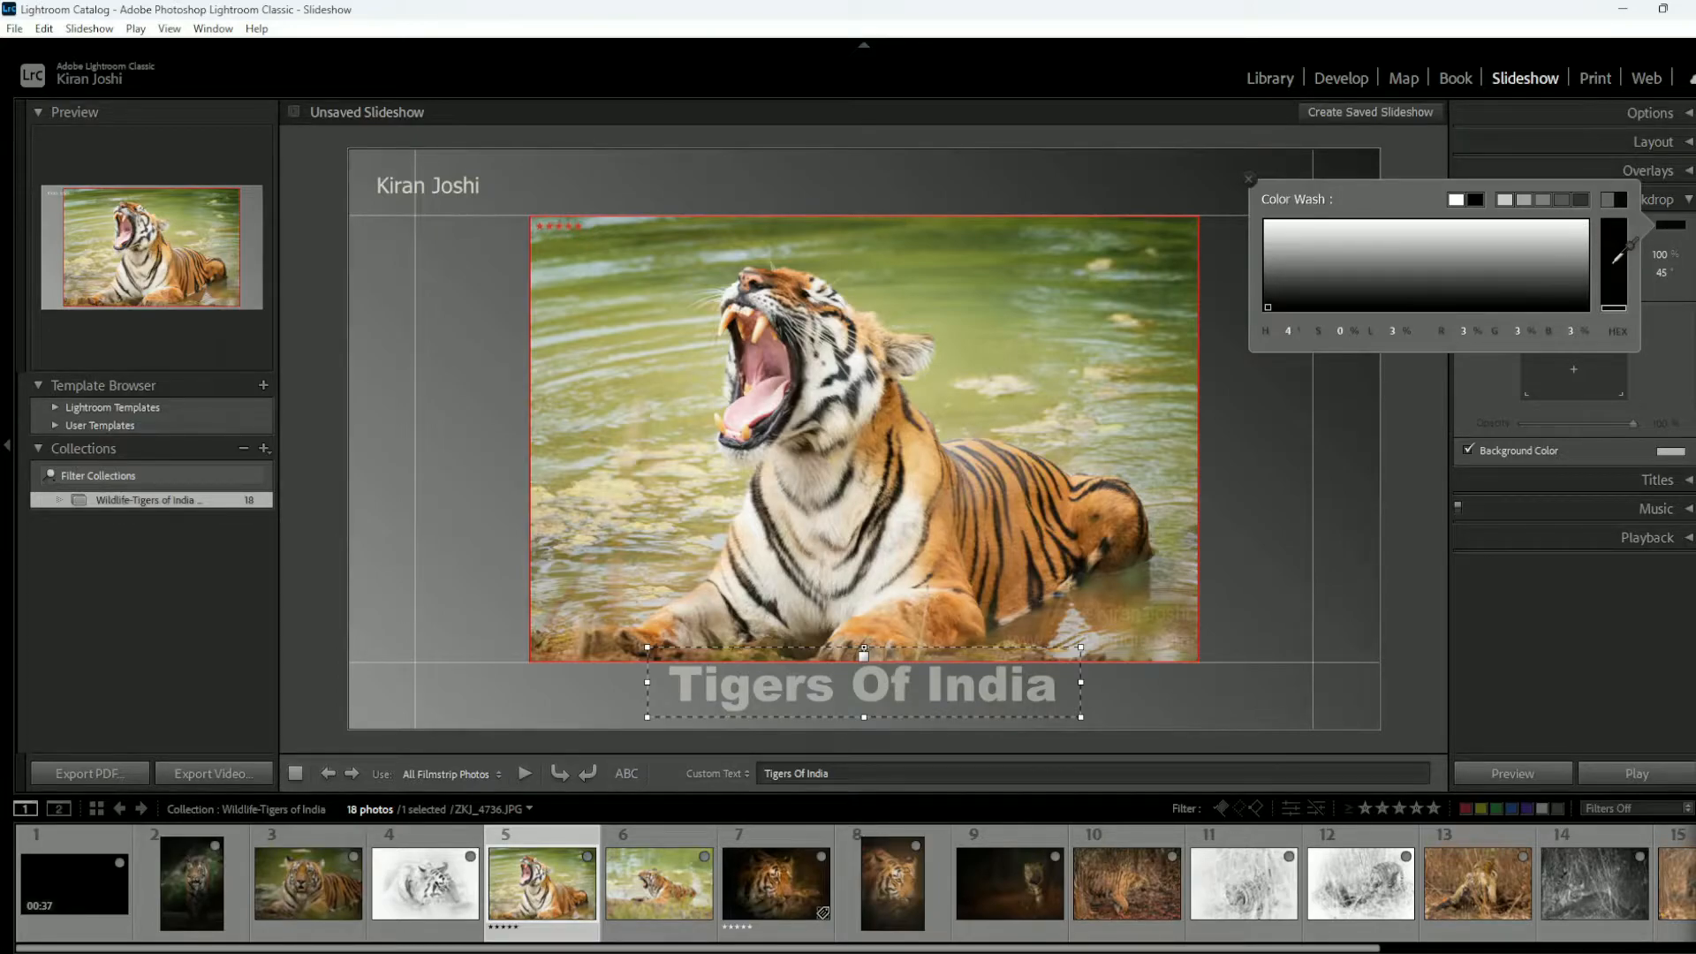
pyautogui.click(1614, 262)
pyautogui.click(1270, 274)
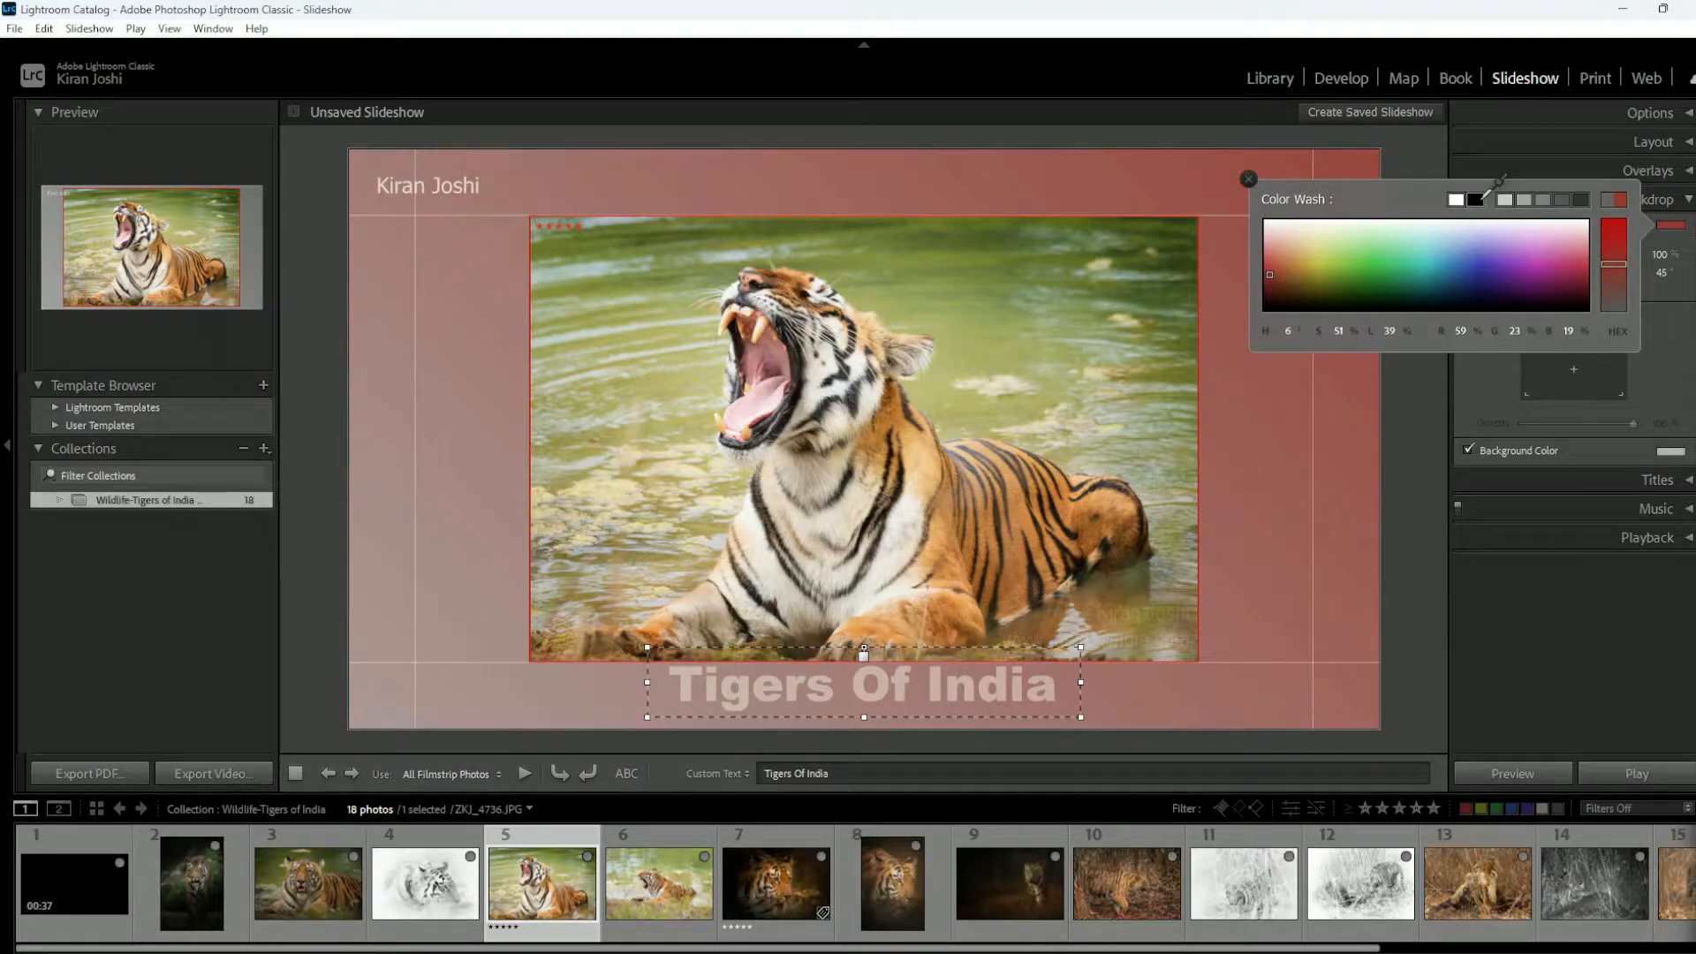
pyautogui.click(1483, 199)
pyautogui.click(1248, 179)
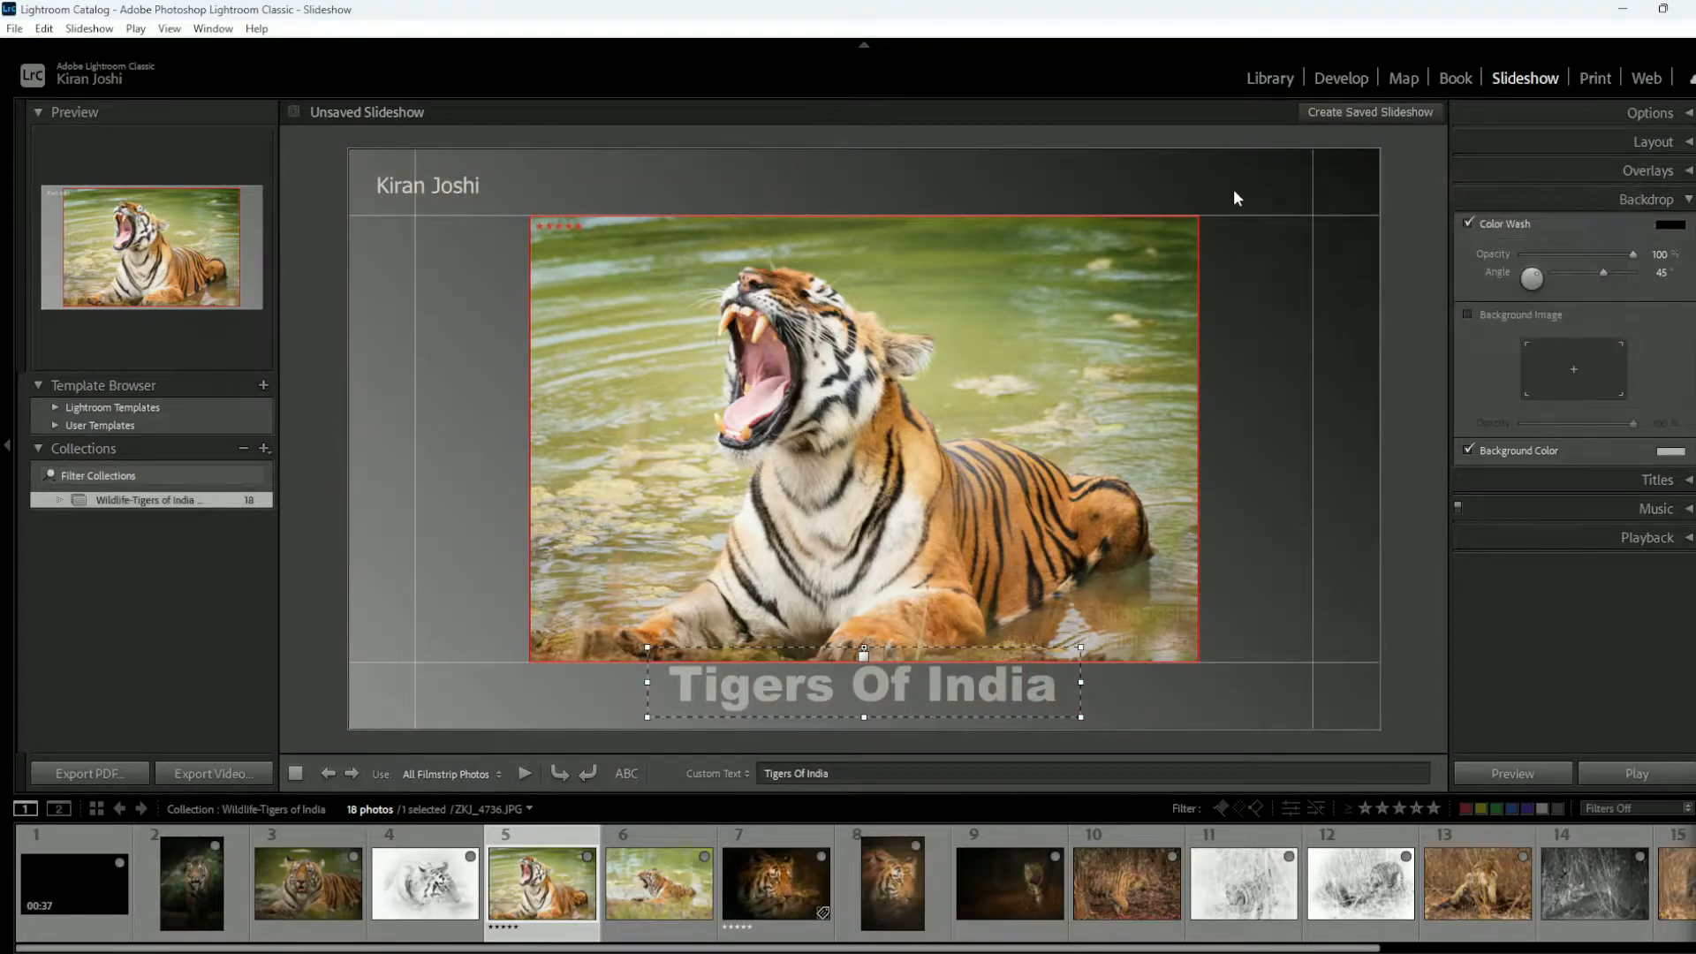
# Step: Turn on the backdrop's background image option and turn it off again without adding a photo
pyautogui.click(1484, 314)
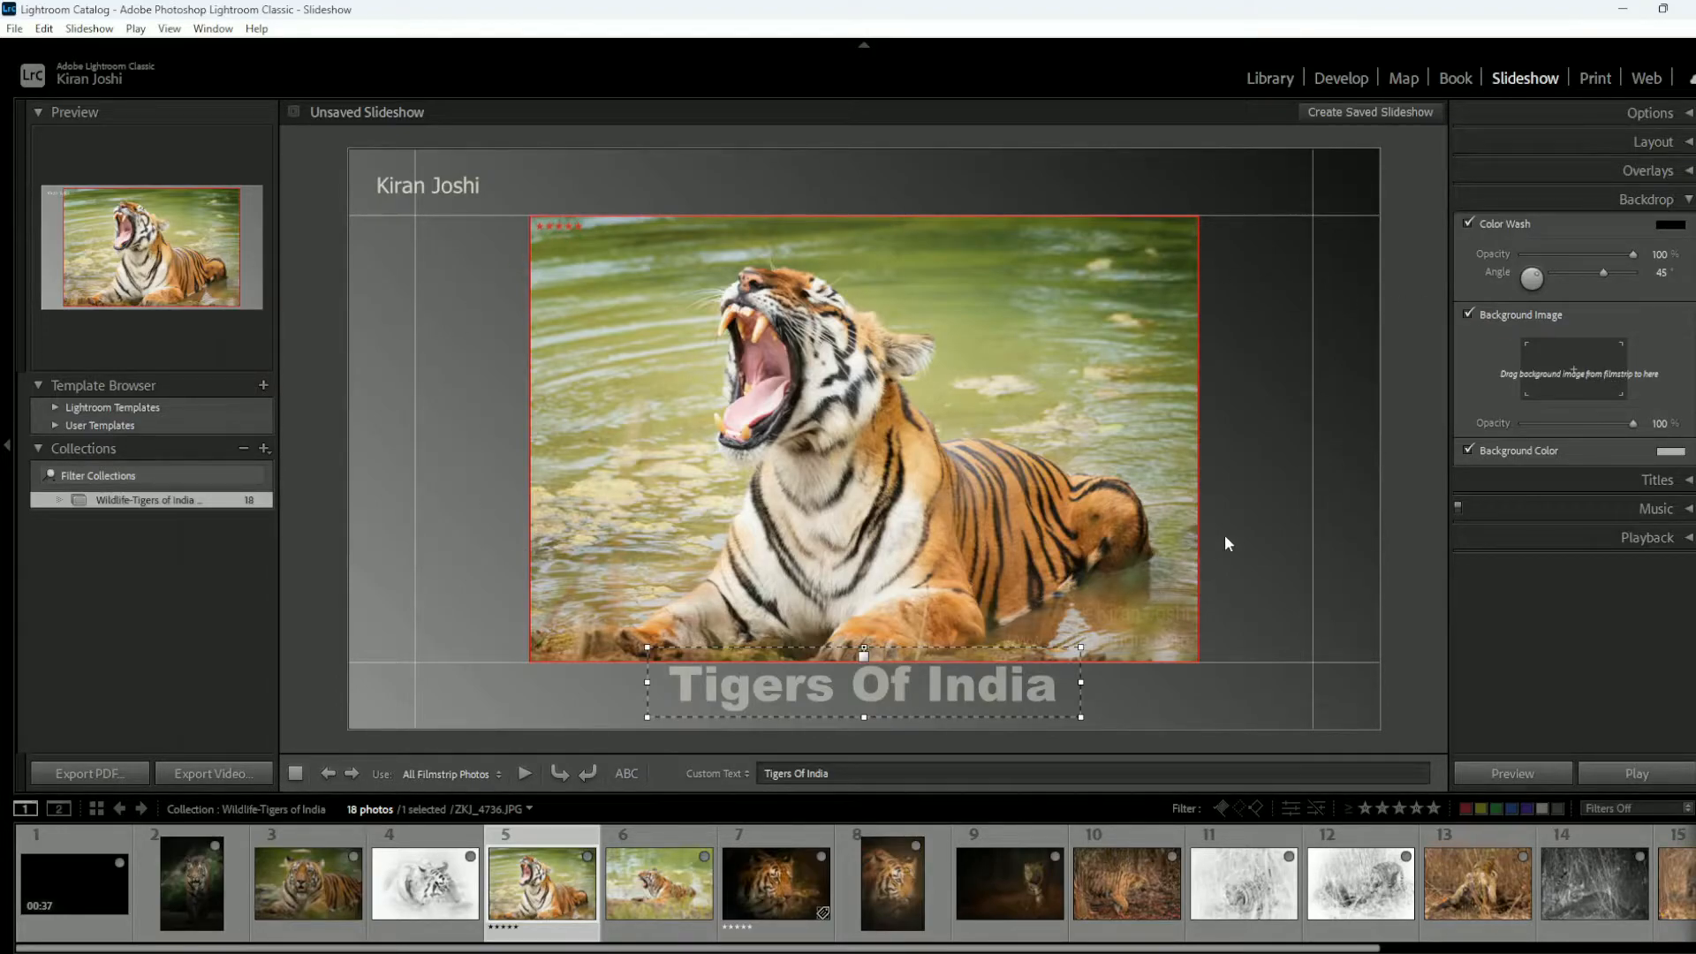
pyautogui.click(1469, 314)
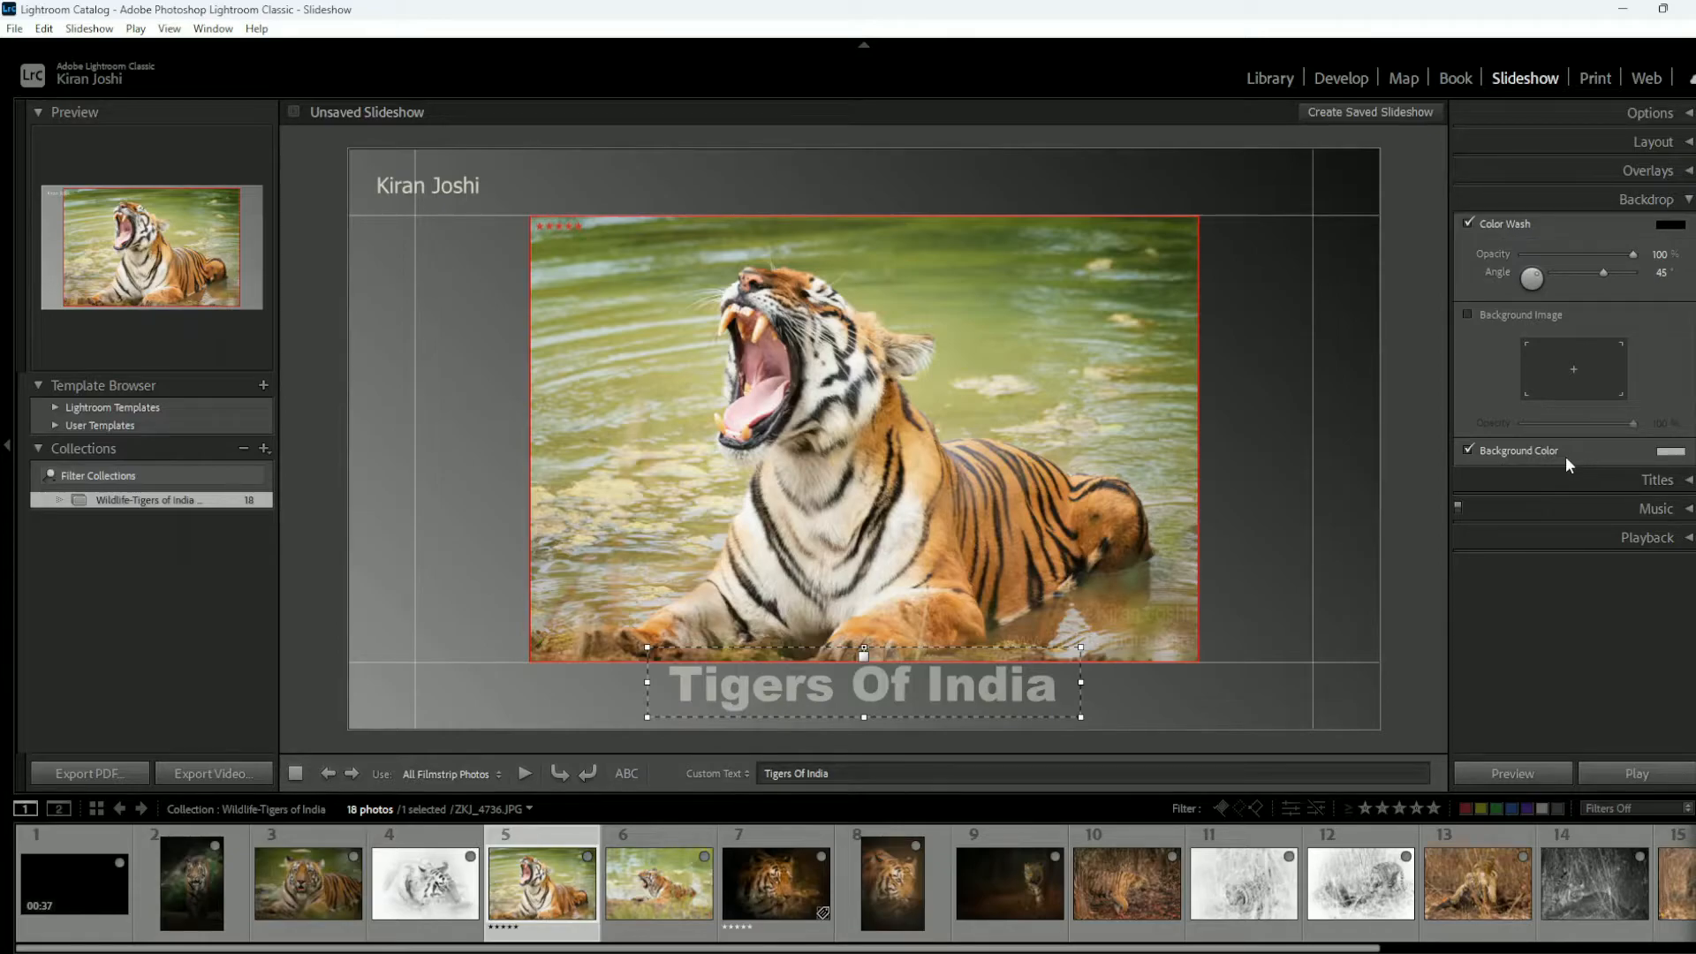
# Step: Try several red and grey background colours for the slides and set the background colour to black
pyautogui.click(1670, 453)
pyautogui.click(1498, 471)
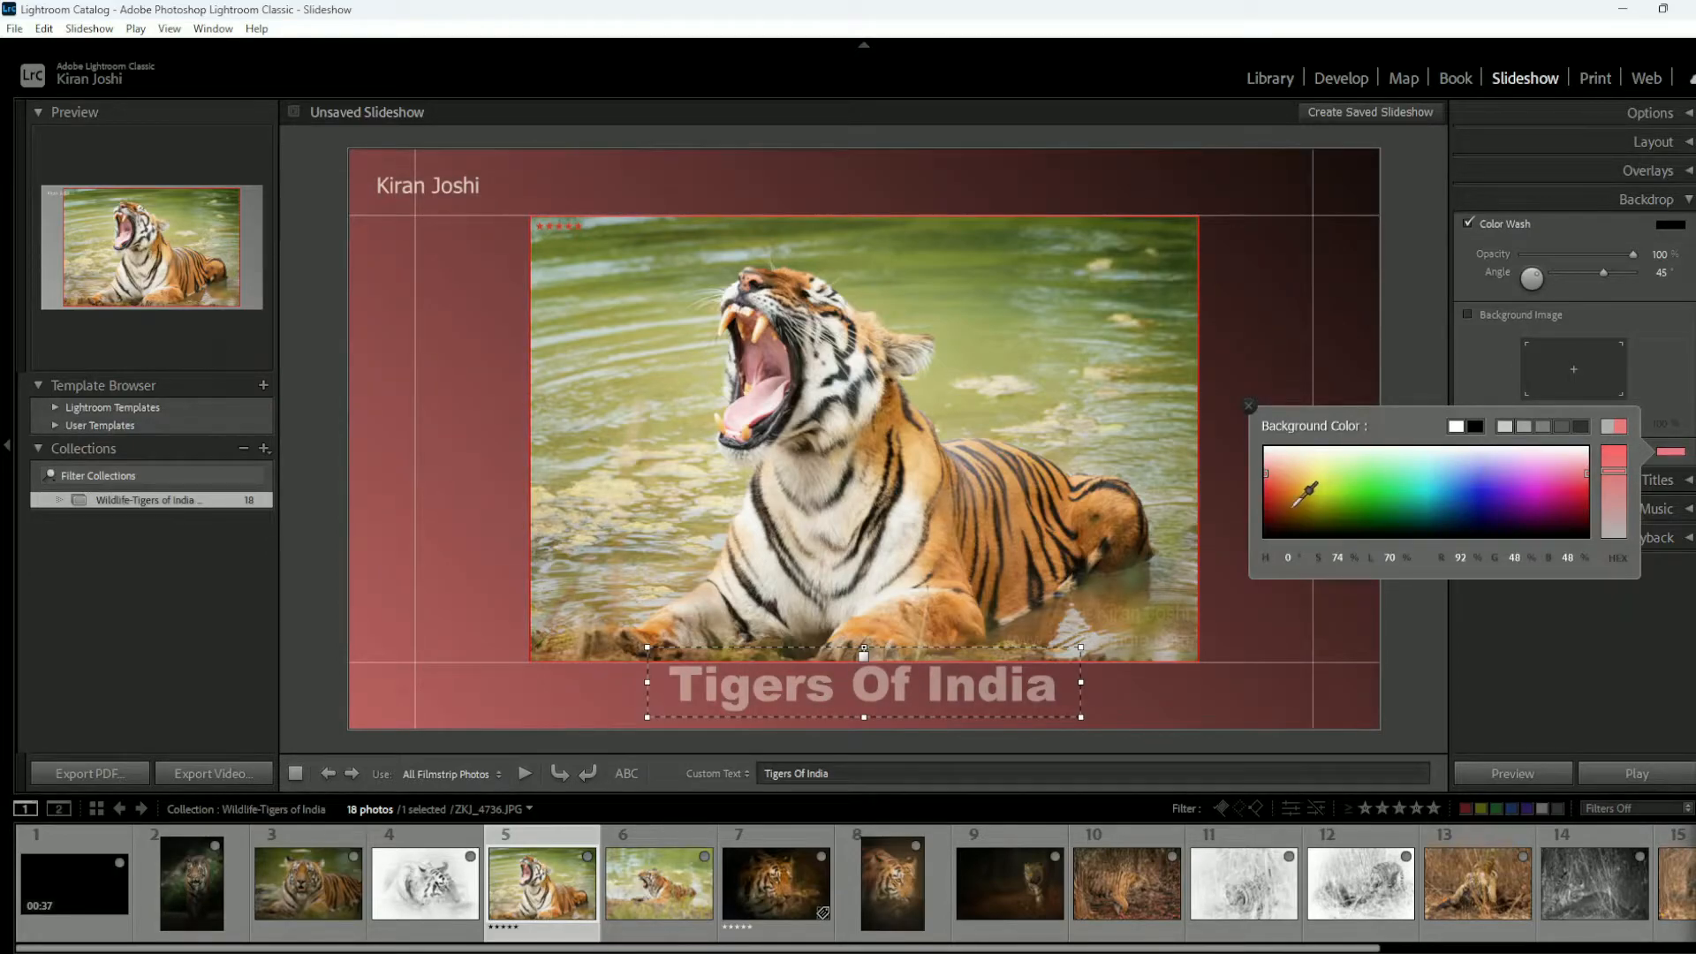
pyautogui.moveTo(1287, 507)
pyautogui.mouseDown()
pyautogui.moveTo(1342, 488)
pyautogui.moveTo(1271, 497)
pyautogui.mouseUp()
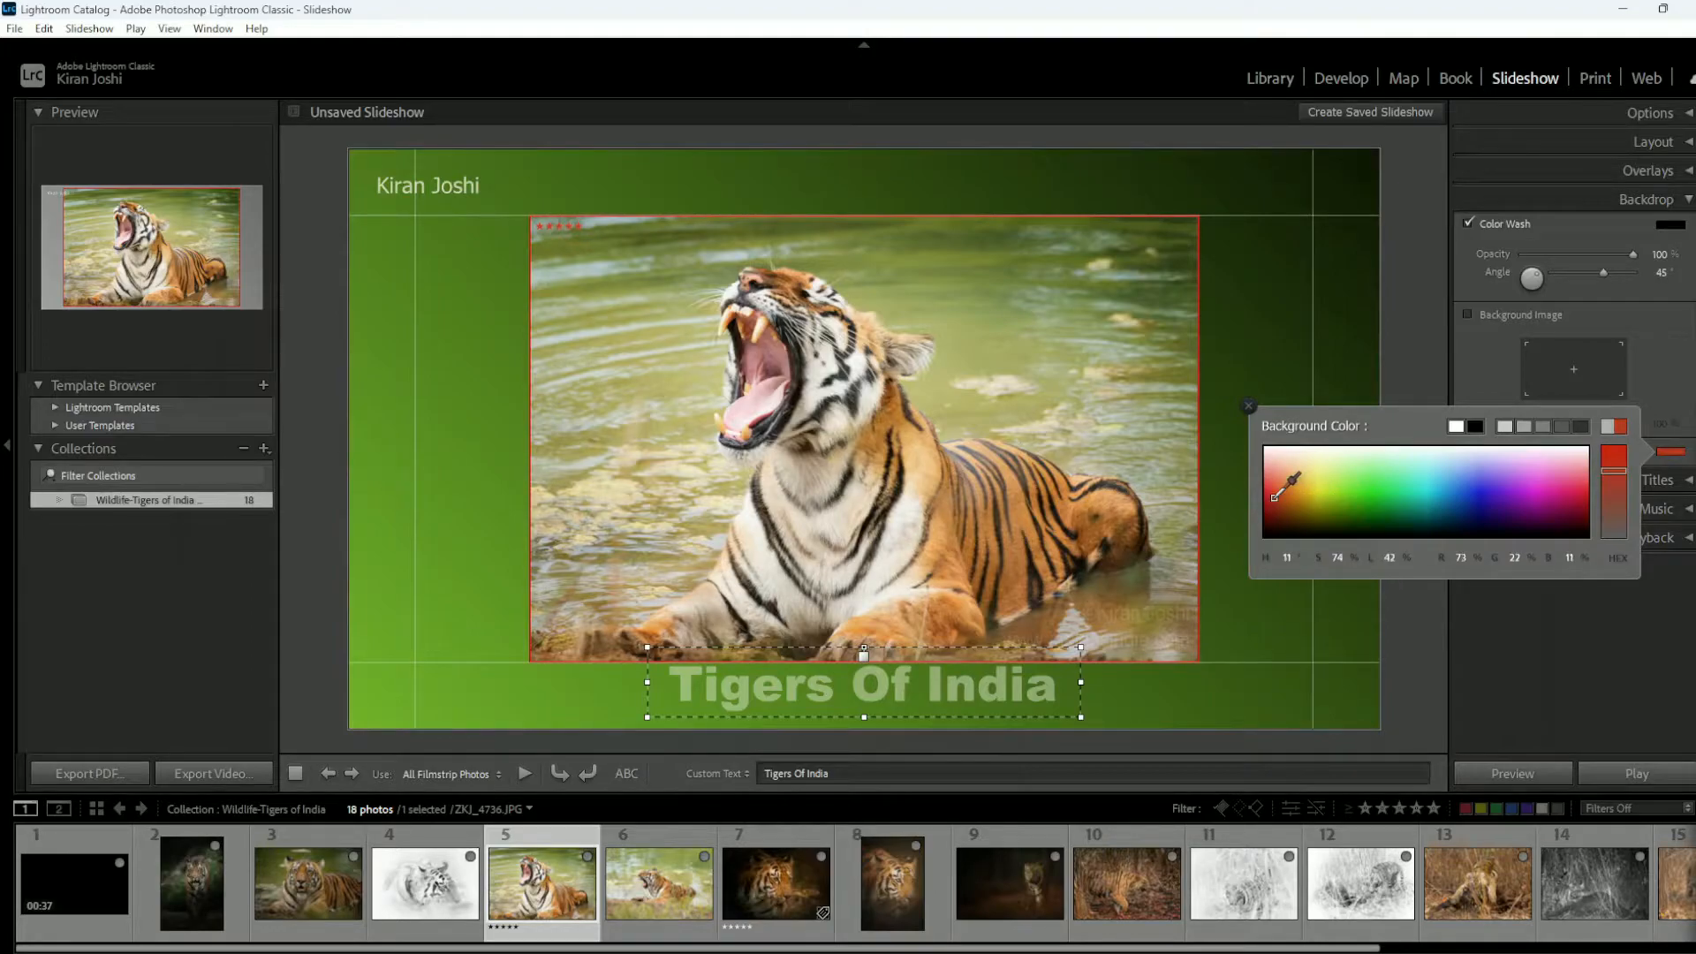
pyautogui.click(1273, 469)
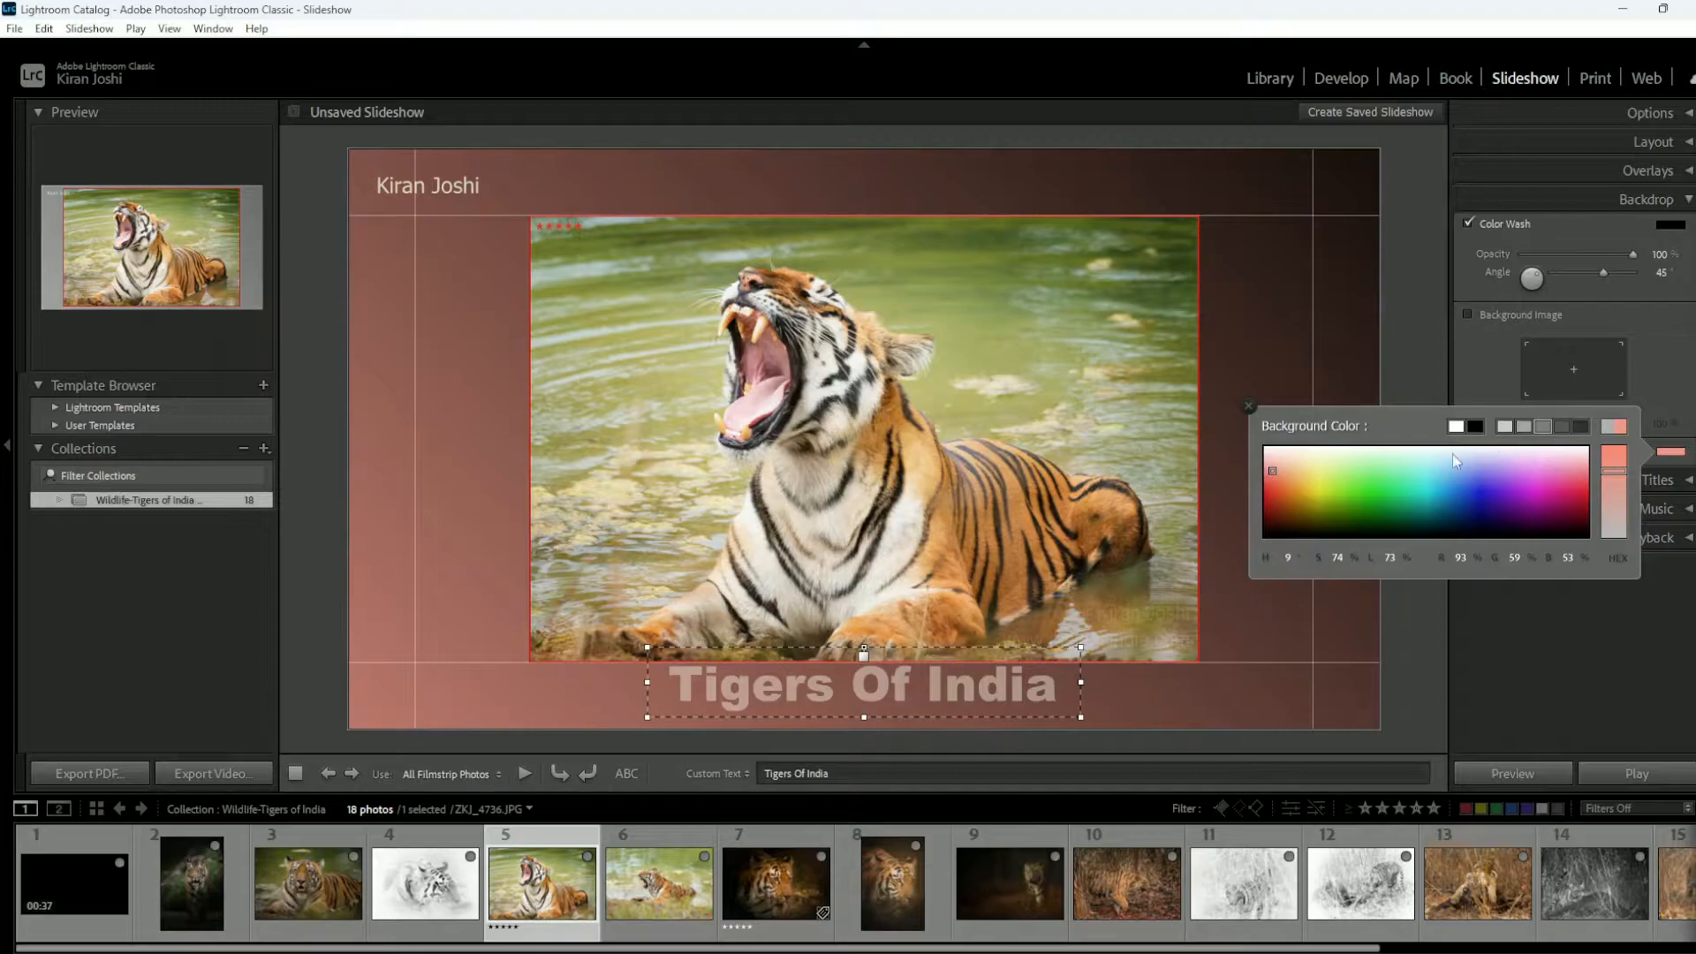
pyautogui.click(1524, 426)
pyautogui.click(1474, 425)
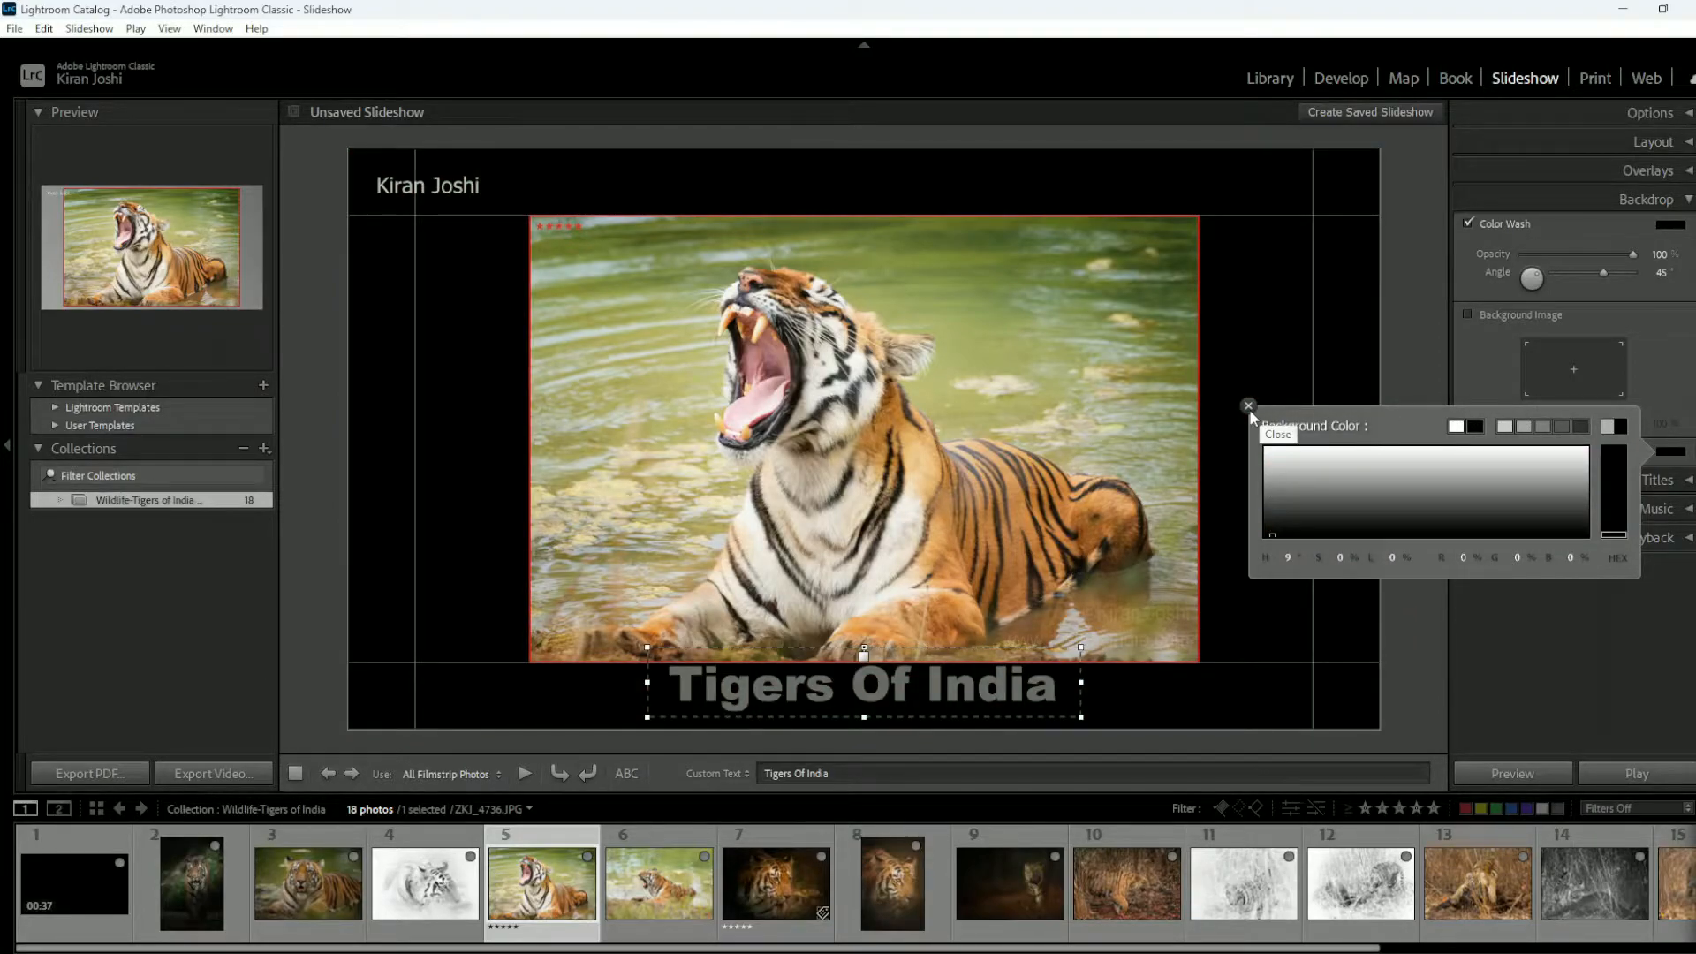
pyautogui.click(1249, 408)
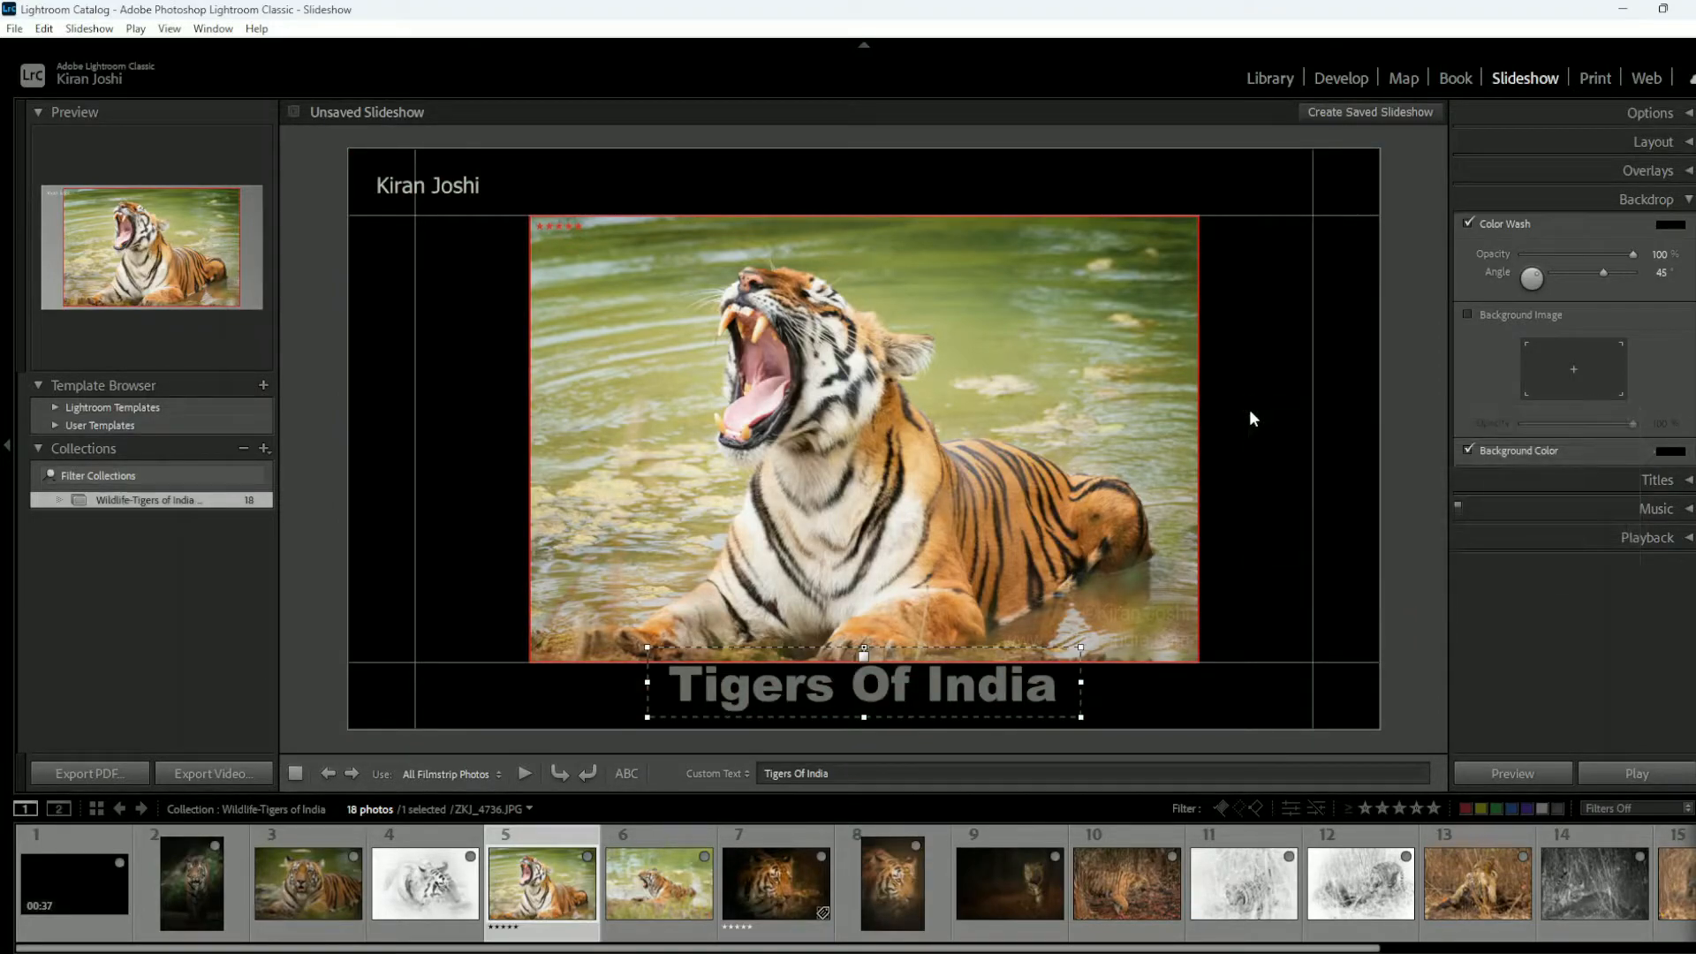
# Step: Turn on the slideshow's intro screen with its identity plate
pyautogui.click(1686, 203)
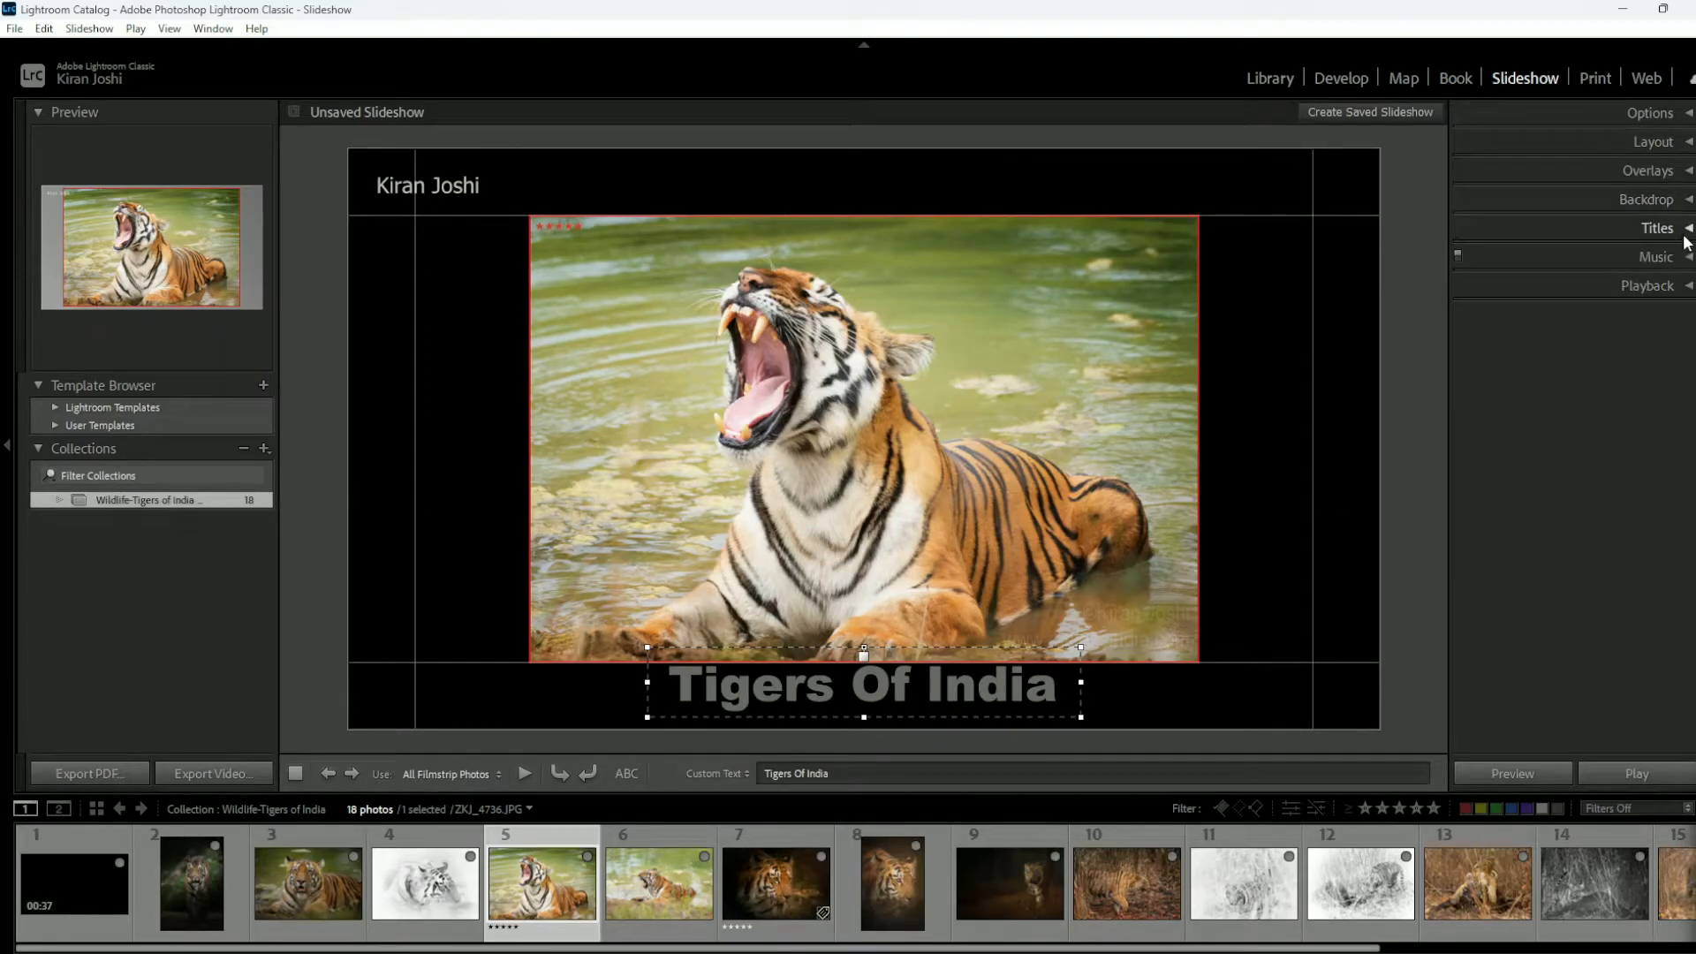
pyautogui.click(1685, 230)
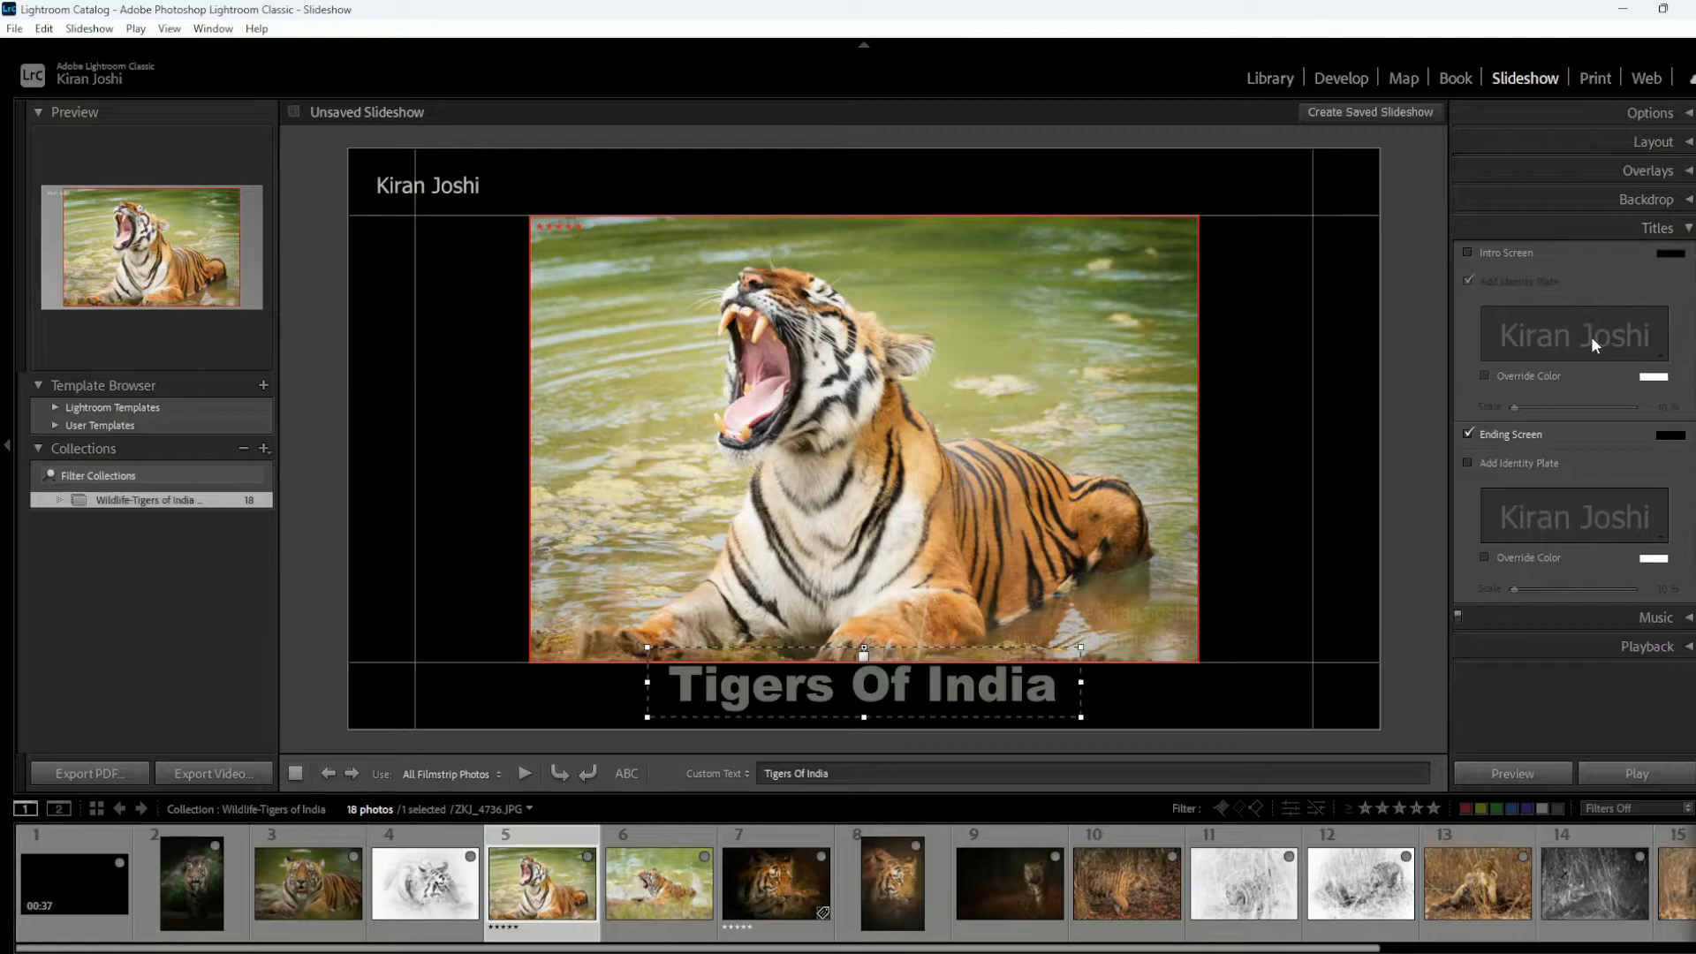
pyautogui.click(1466, 252)
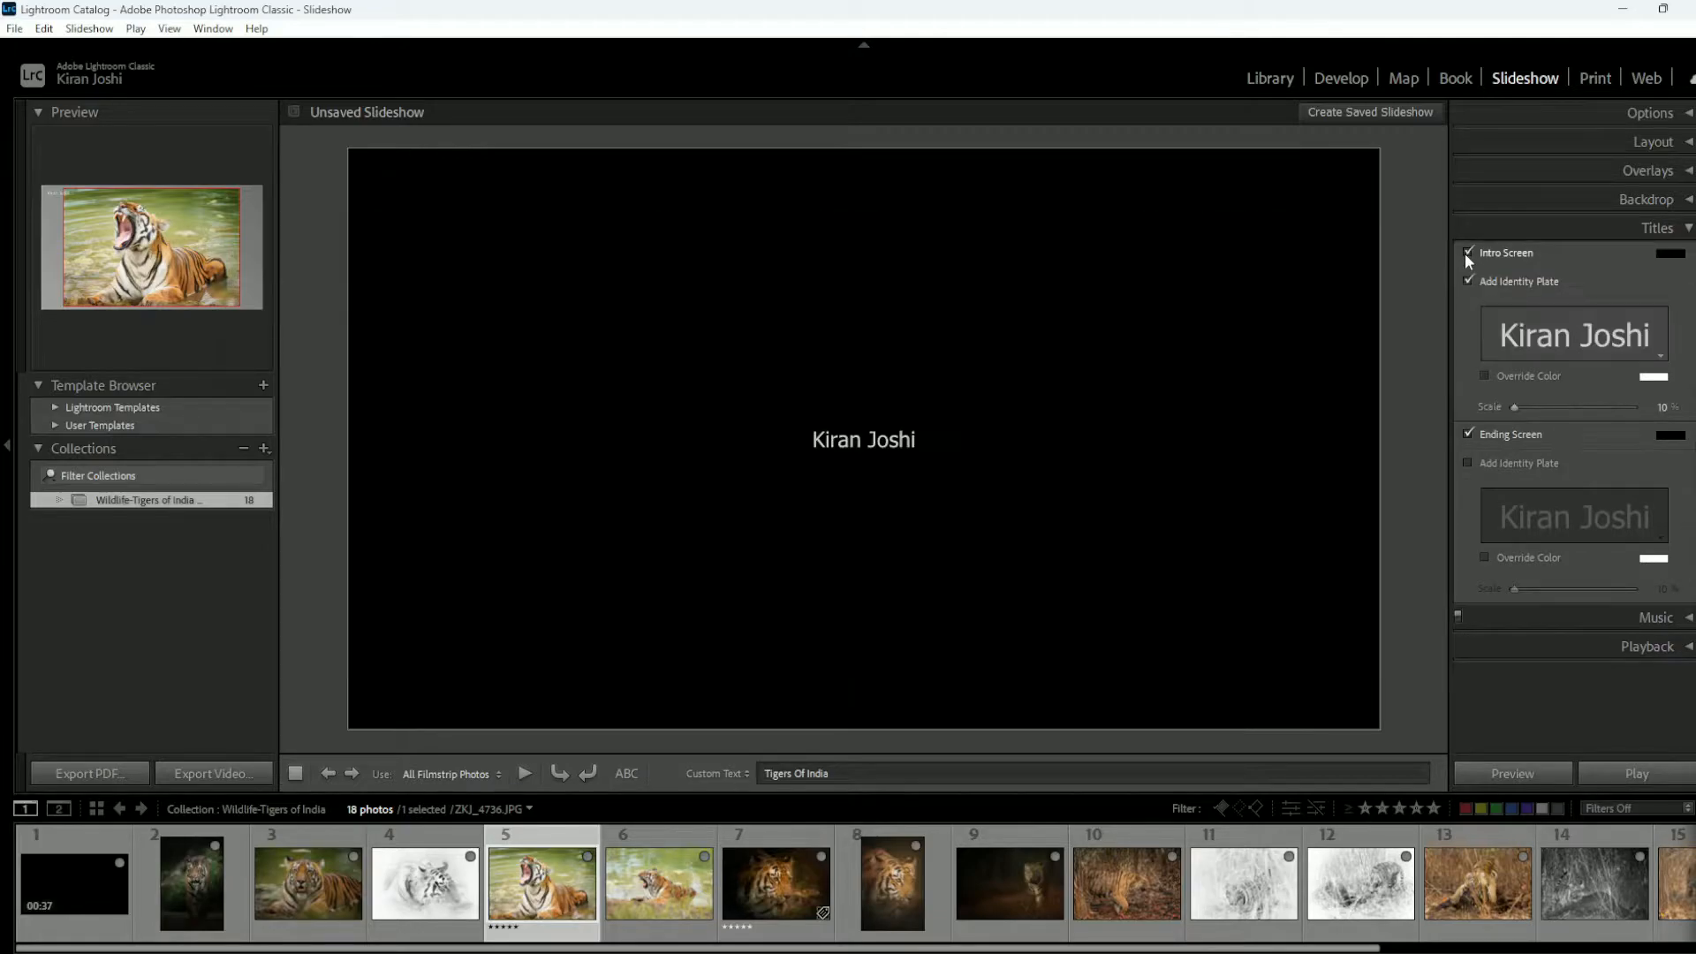
# Step: Set the intro screen's identity plate text to "Presentation About Tigers of India" in the Identity Plate Editor
pyautogui.click(1532, 343)
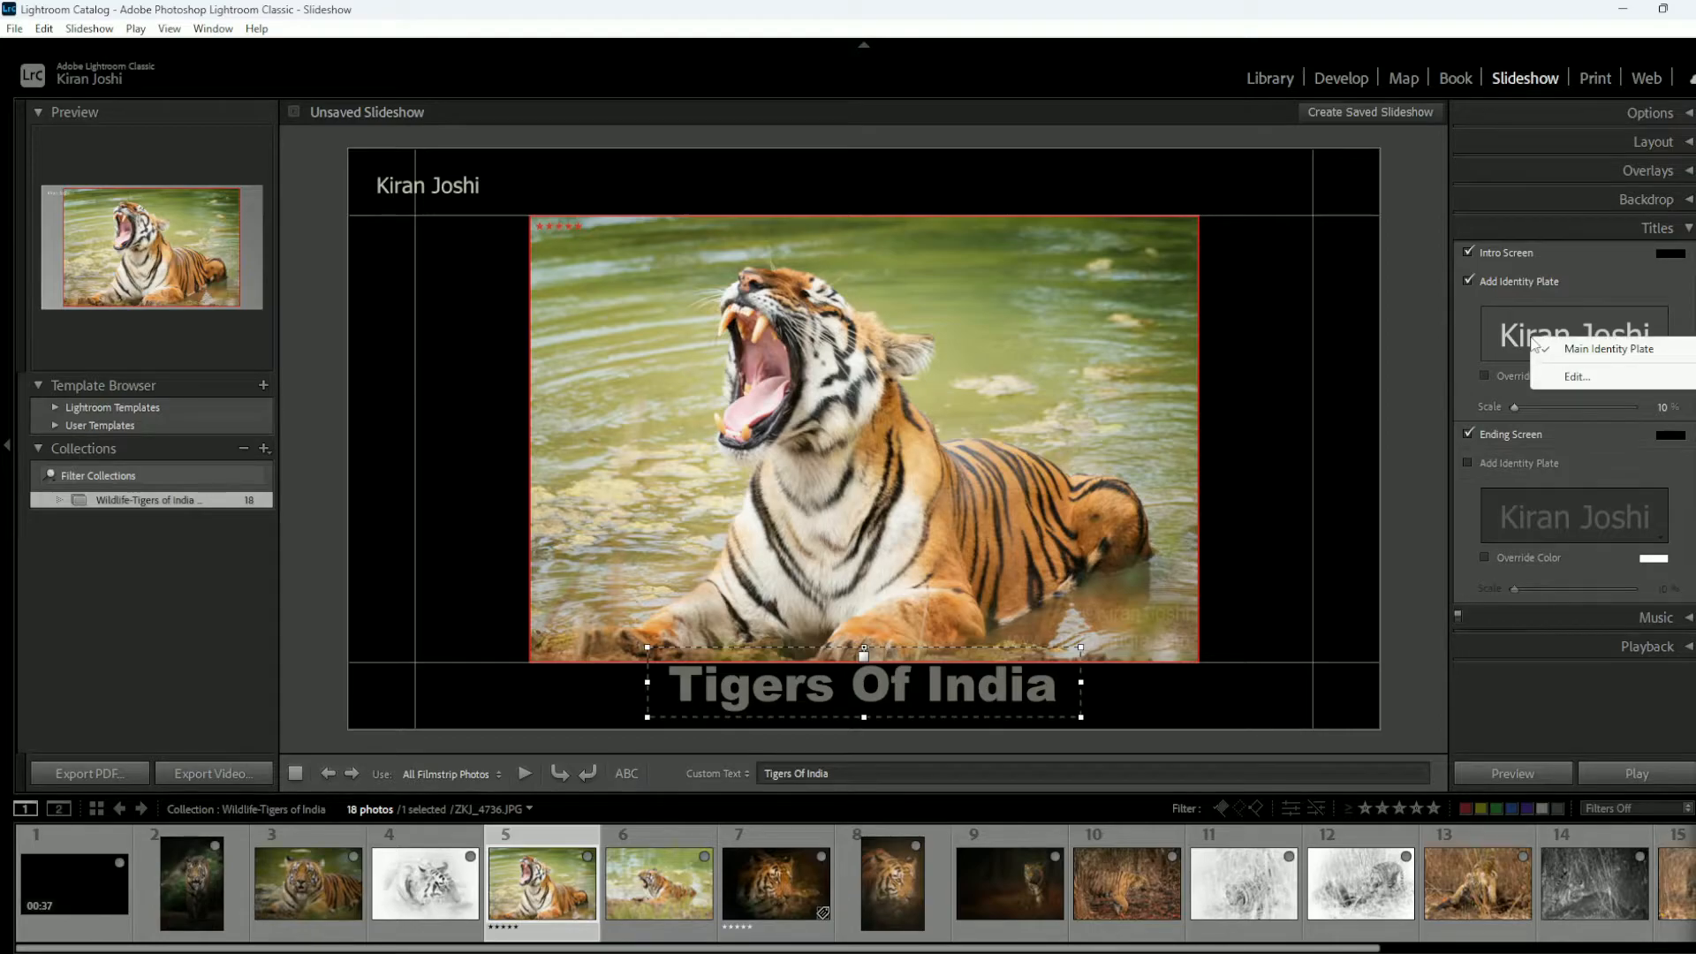
pyautogui.click(1560, 378)
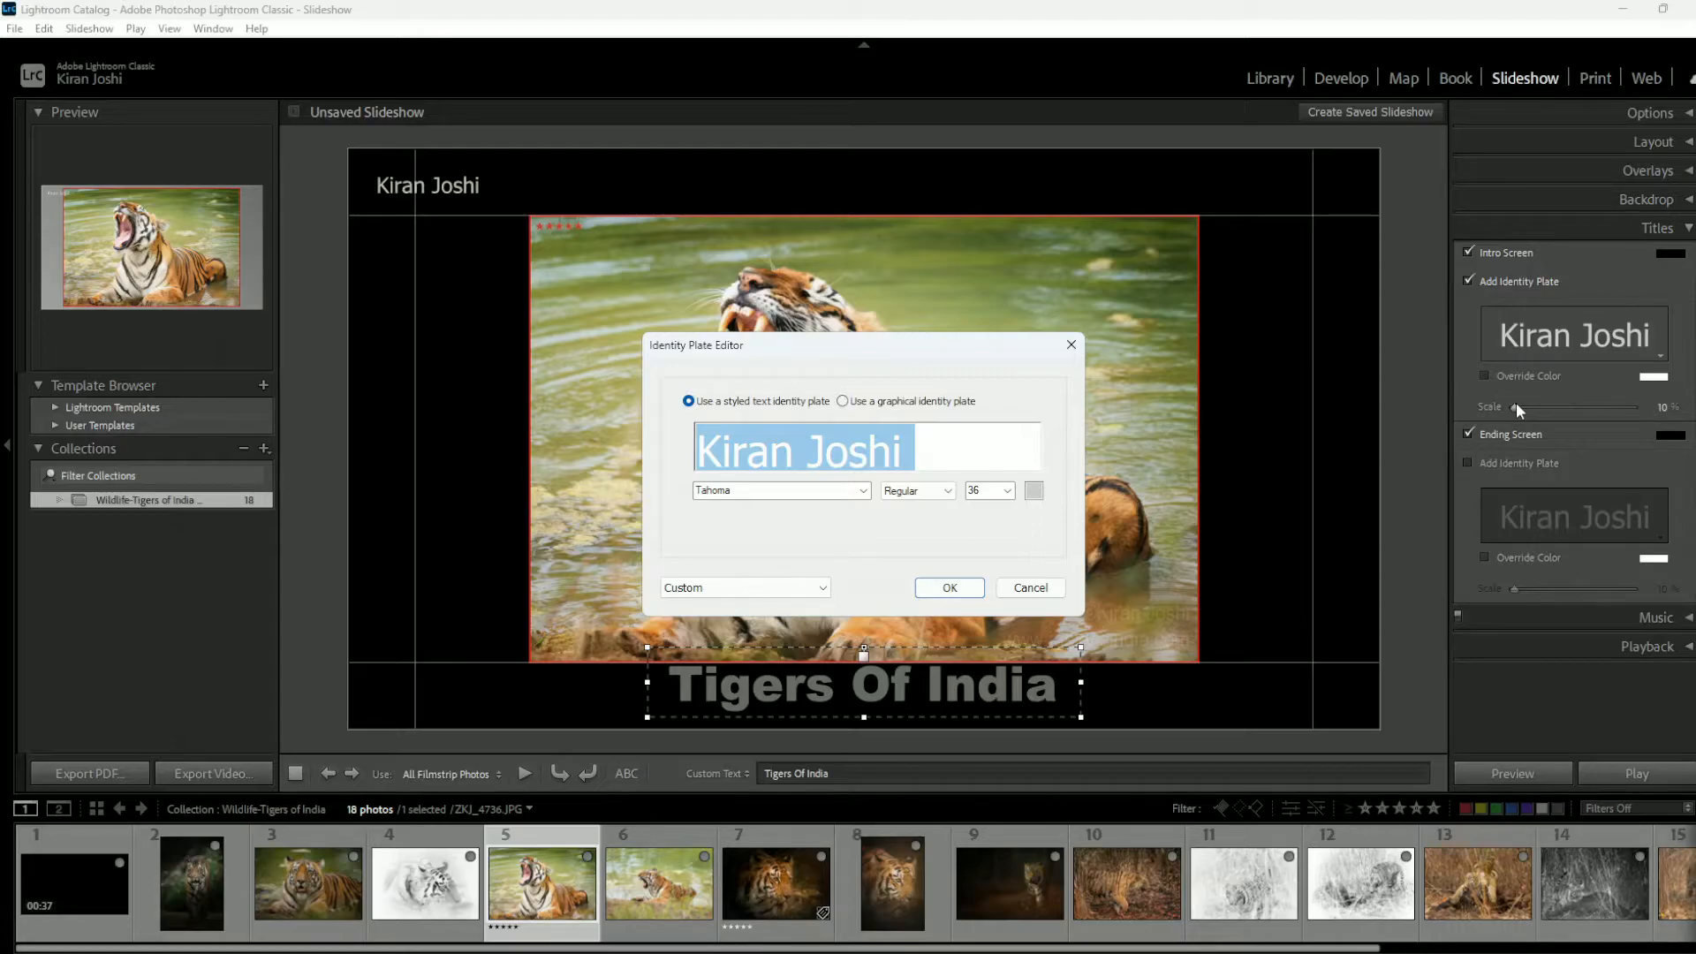
pyautogui.write('Present')
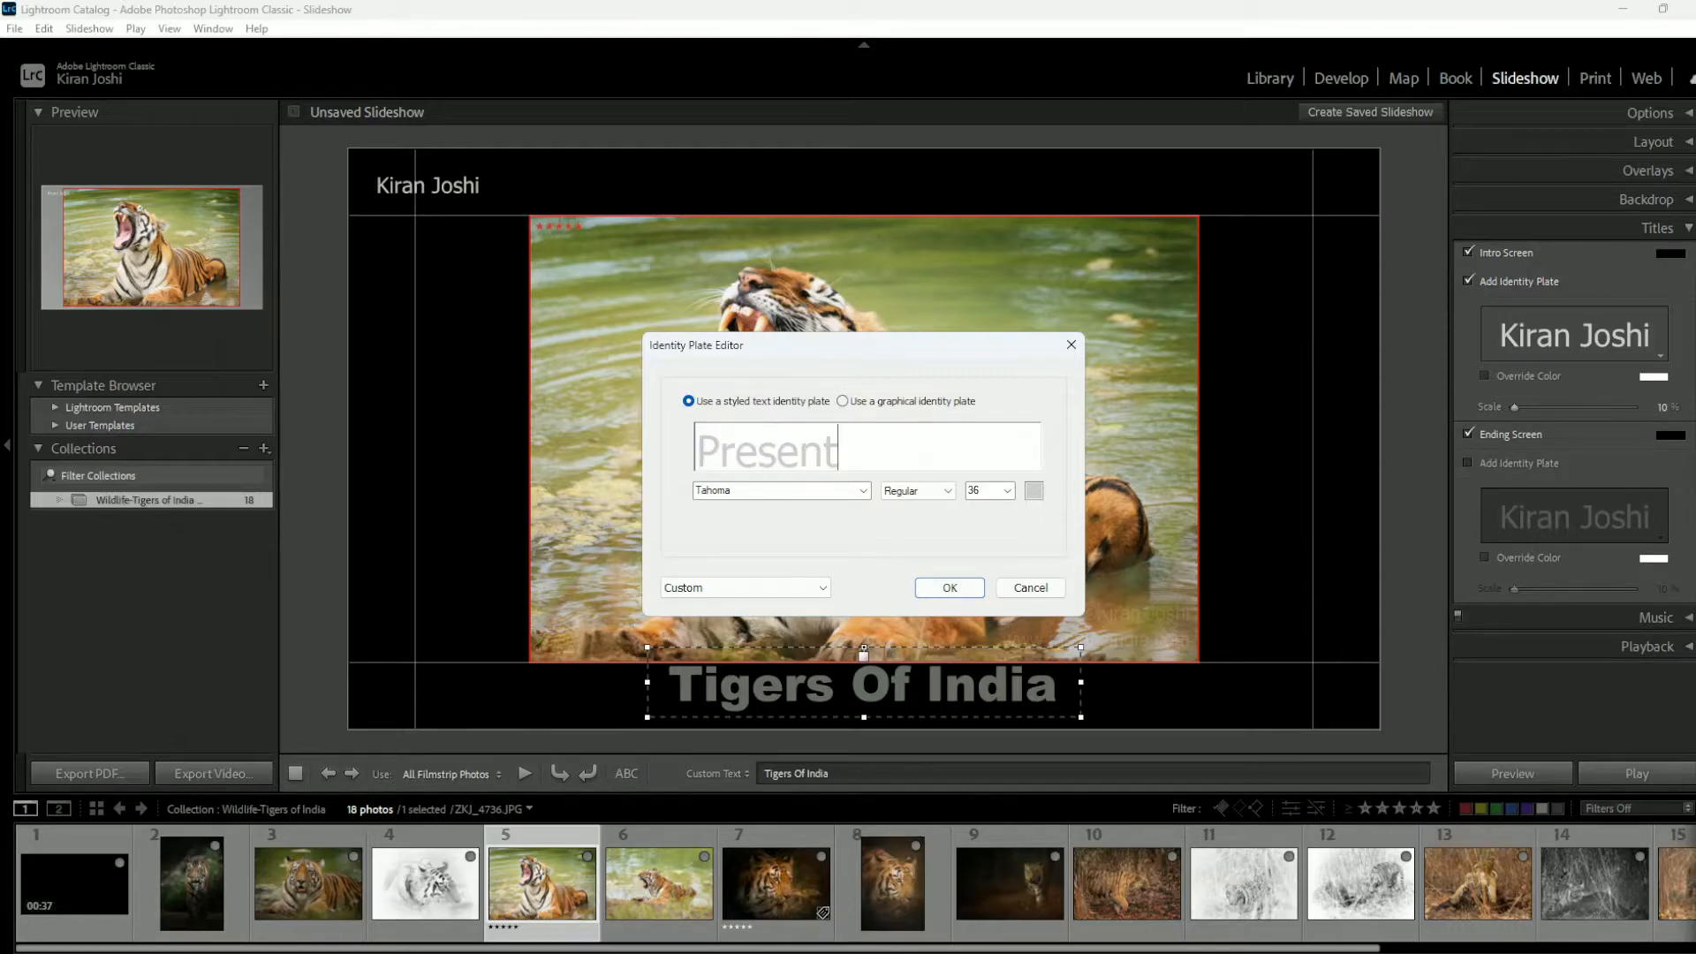
pyautogui.write('ation o')
pyautogui.press('BackSpace')
pyautogui.press('BackSpace')
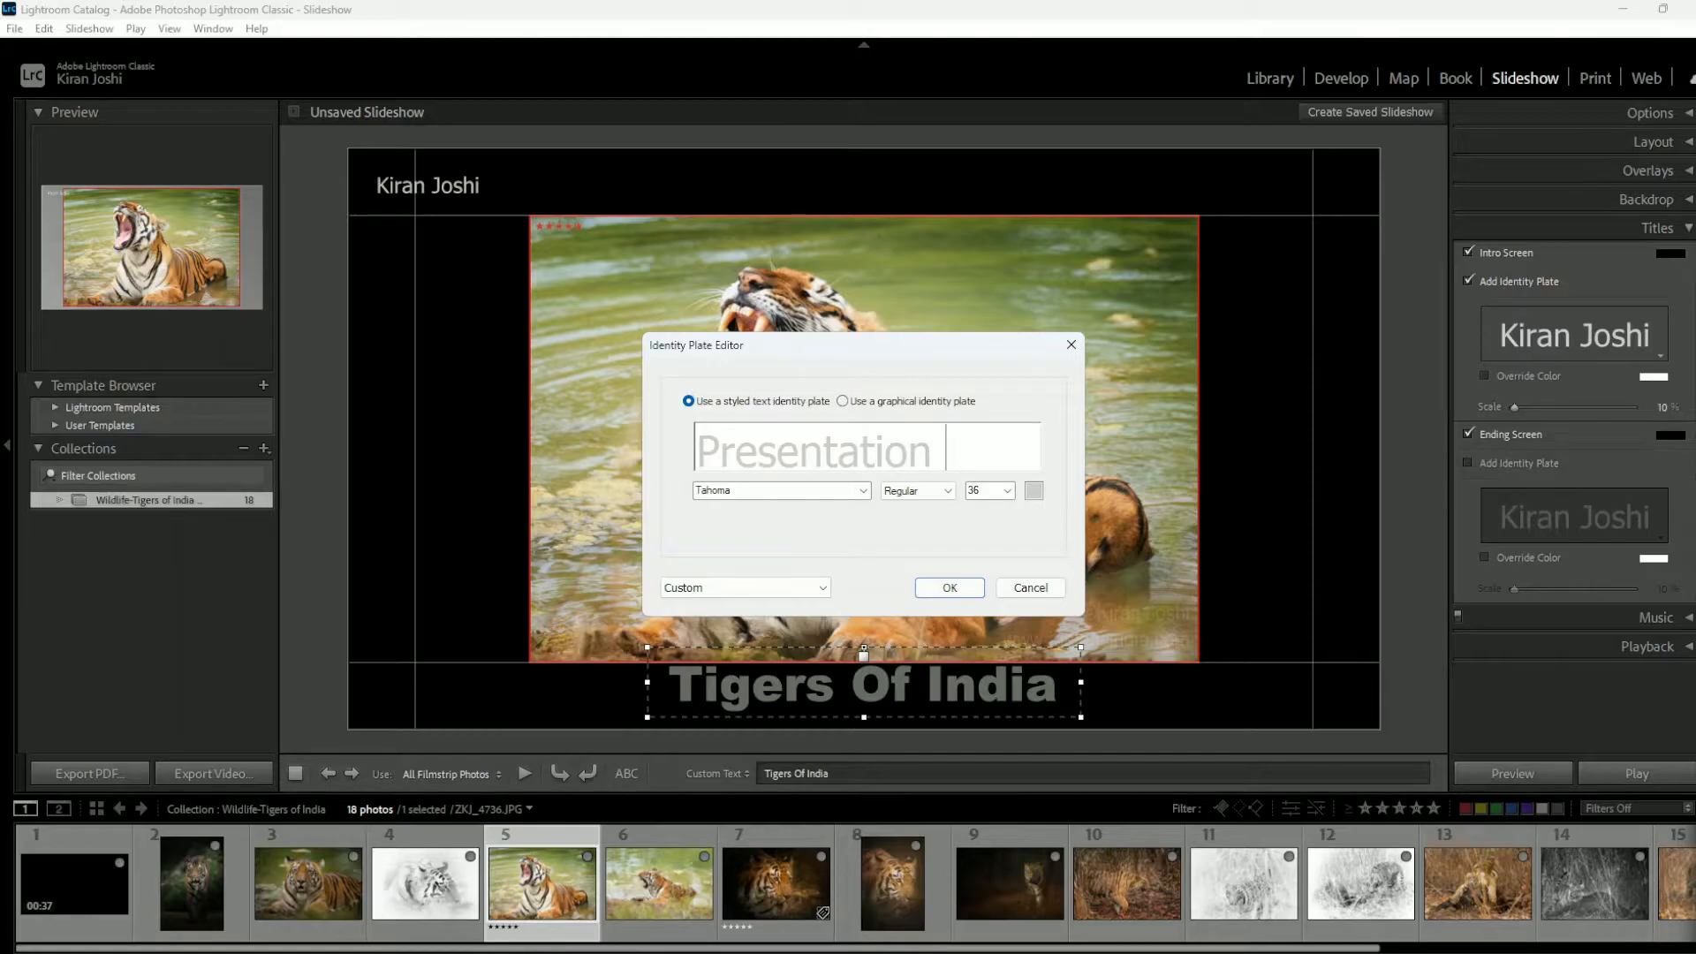
pyautogui.hotkey('ctrl', 'a')
pyautogui.write('About R')
pyautogui.press('BackSpace')
pyautogui.write('T')
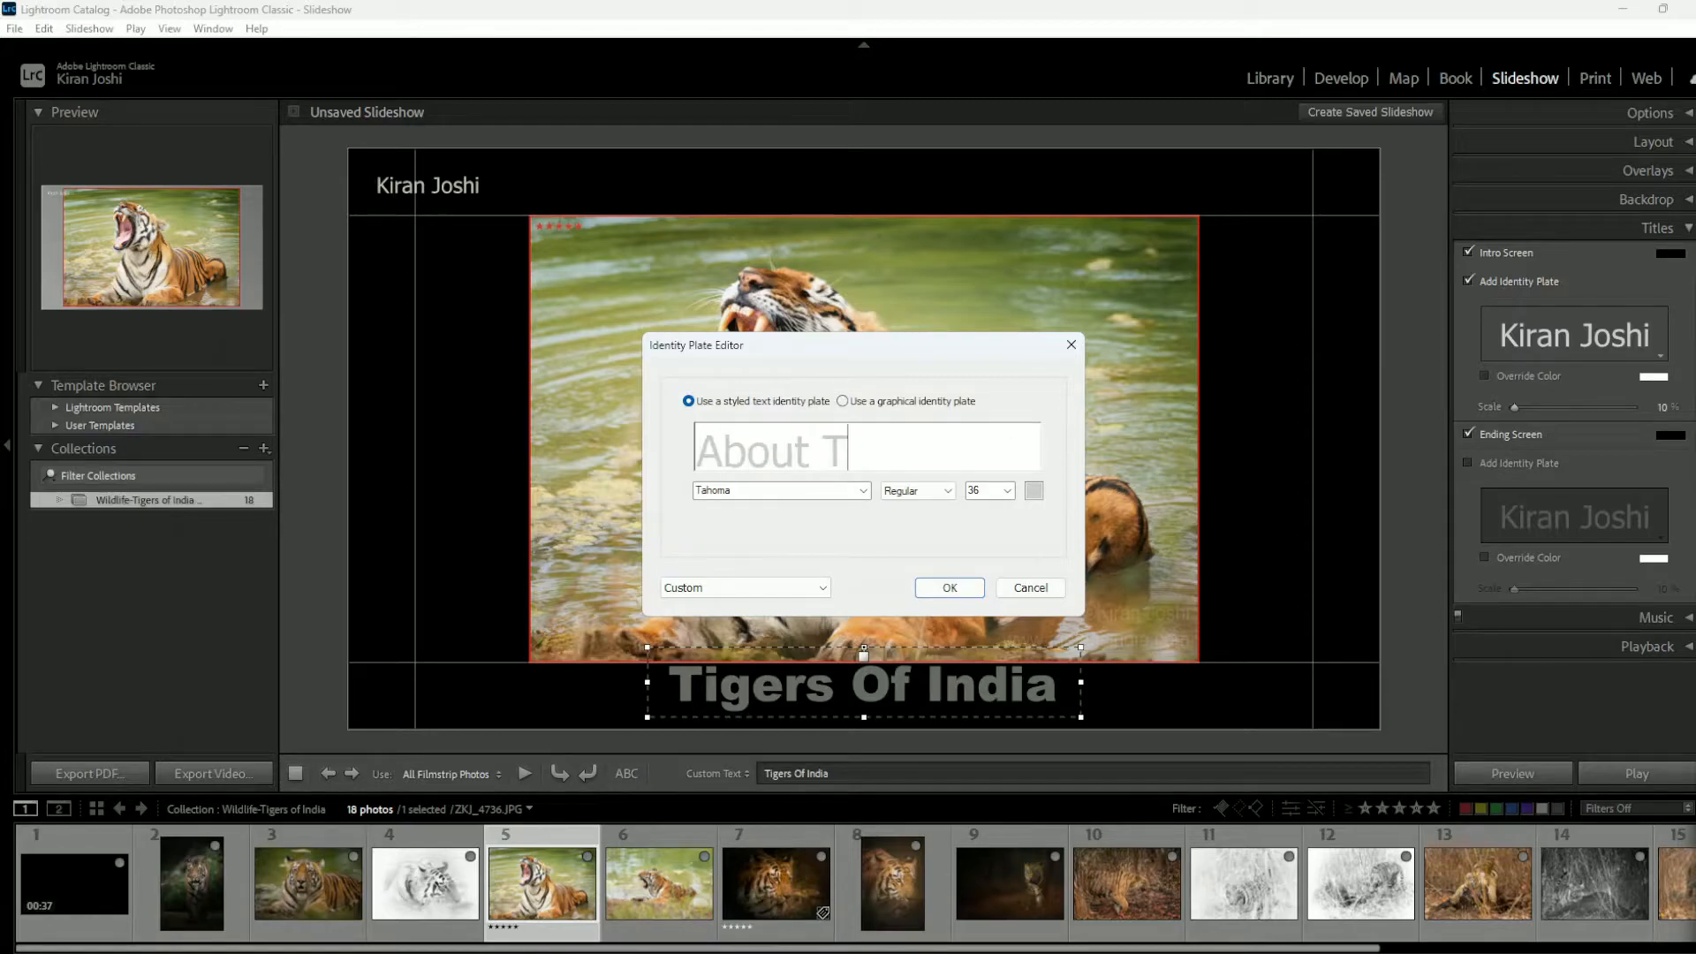
pyautogui.write('igers of')
pyautogui.hotkey('ctrl', 'a')
pyautogui.write('India')
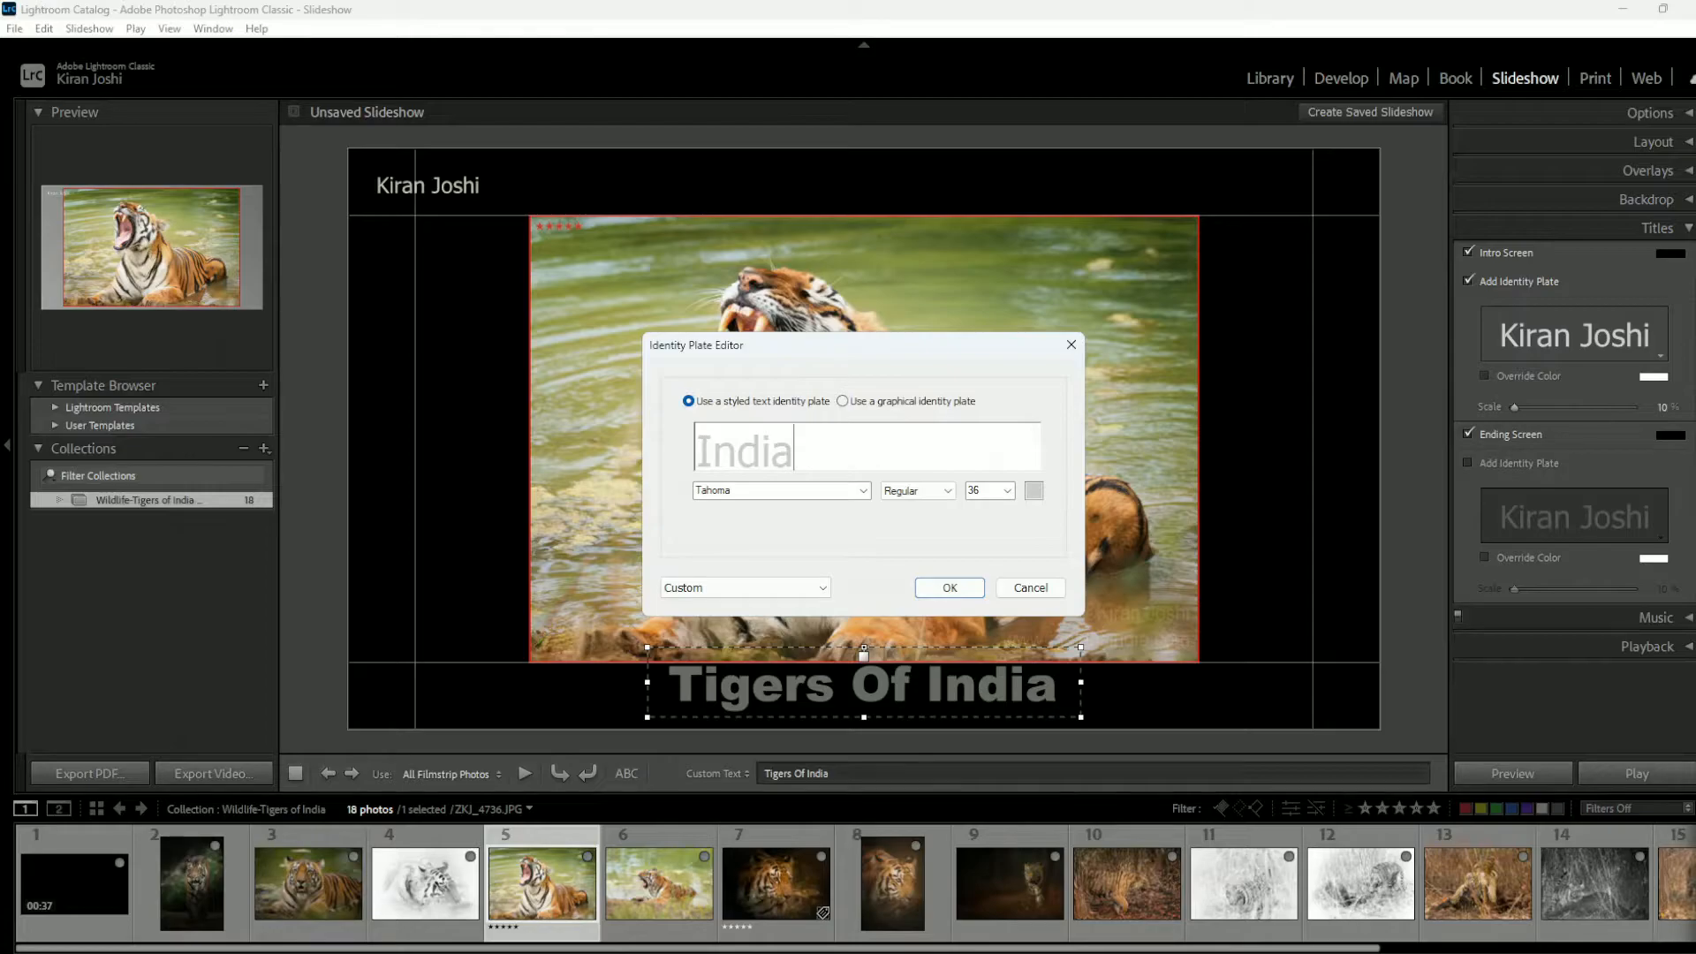
pyautogui.click(943, 589)
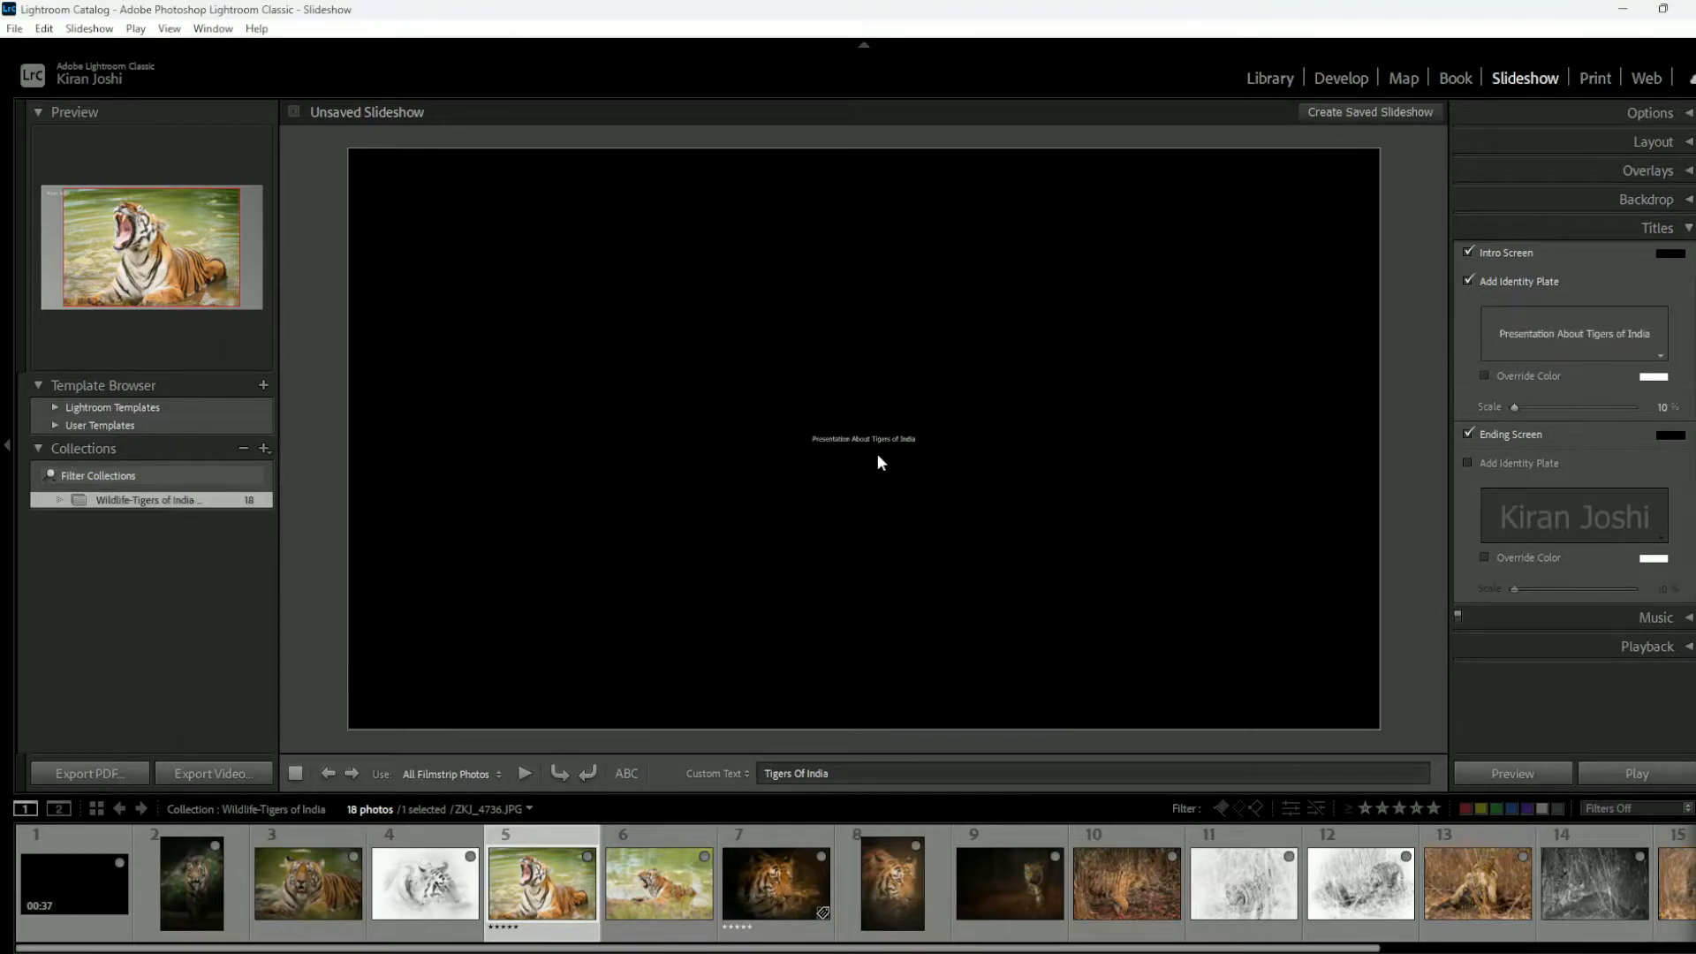
# Step: Select the first filmstrip item, keep the Custom identity plate for the intro screen and increase the plate's scale
pyautogui.click(67, 879)
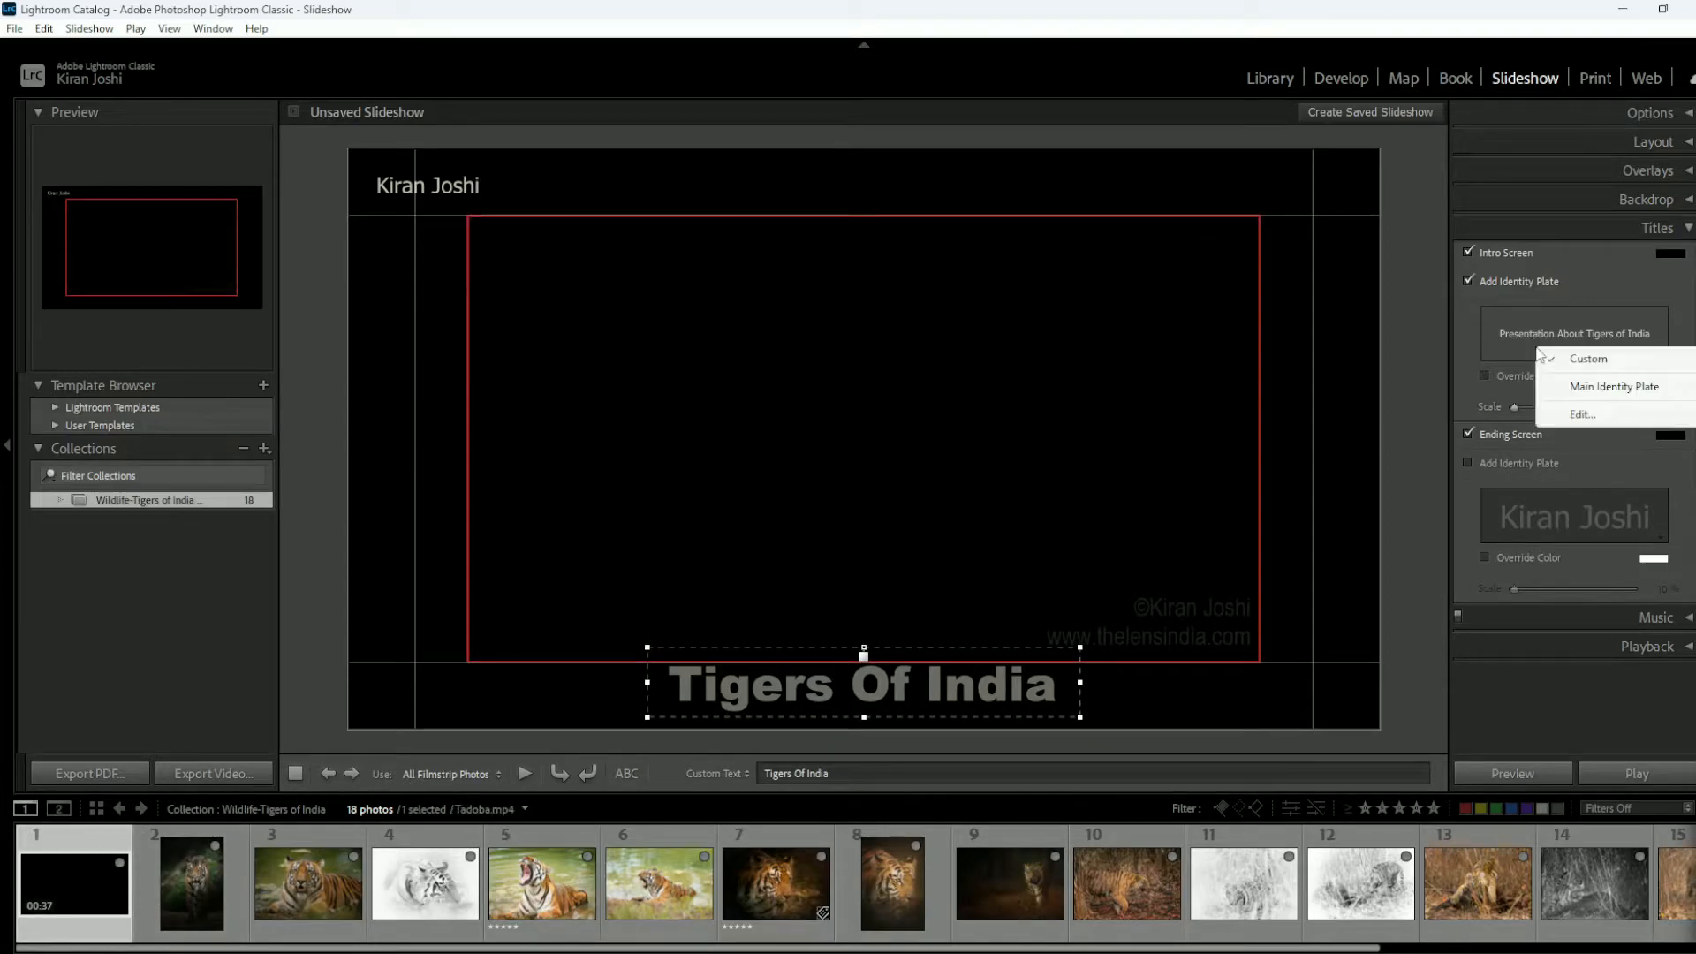
pyautogui.click(1570, 358)
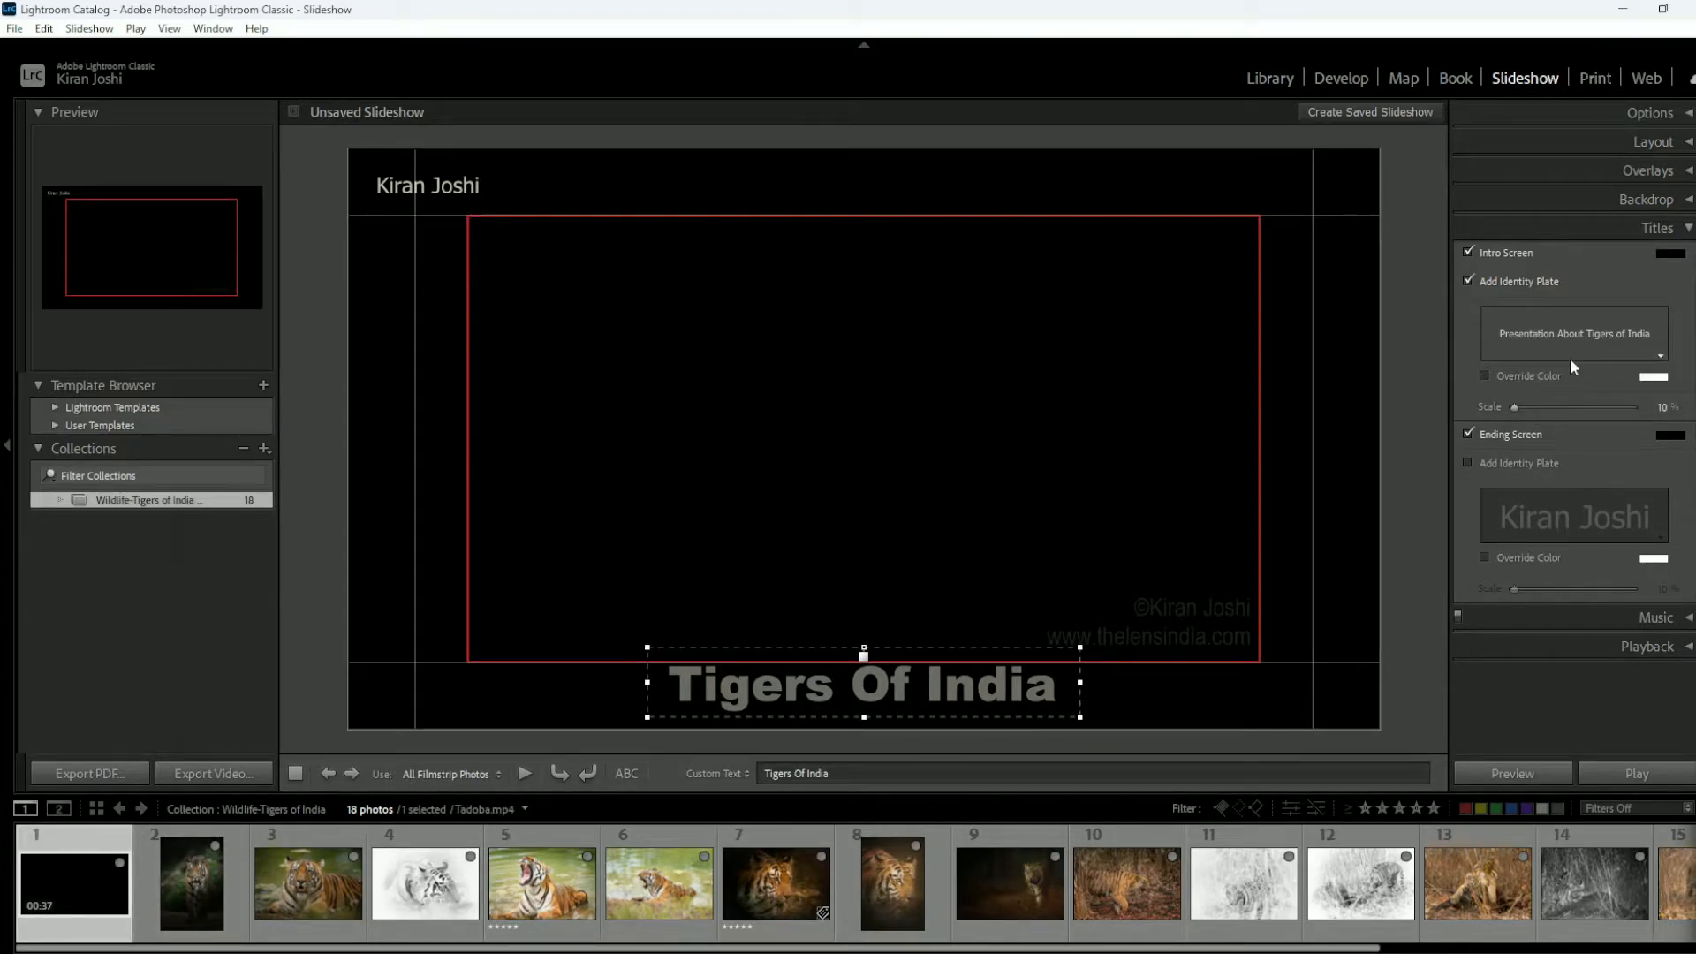
pyautogui.moveTo(1519, 406); pyautogui.dragTo(1586, 409)
# Step: Turn off both the intro screen and the ending screen of the slideshow
pyautogui.click(1468, 253)
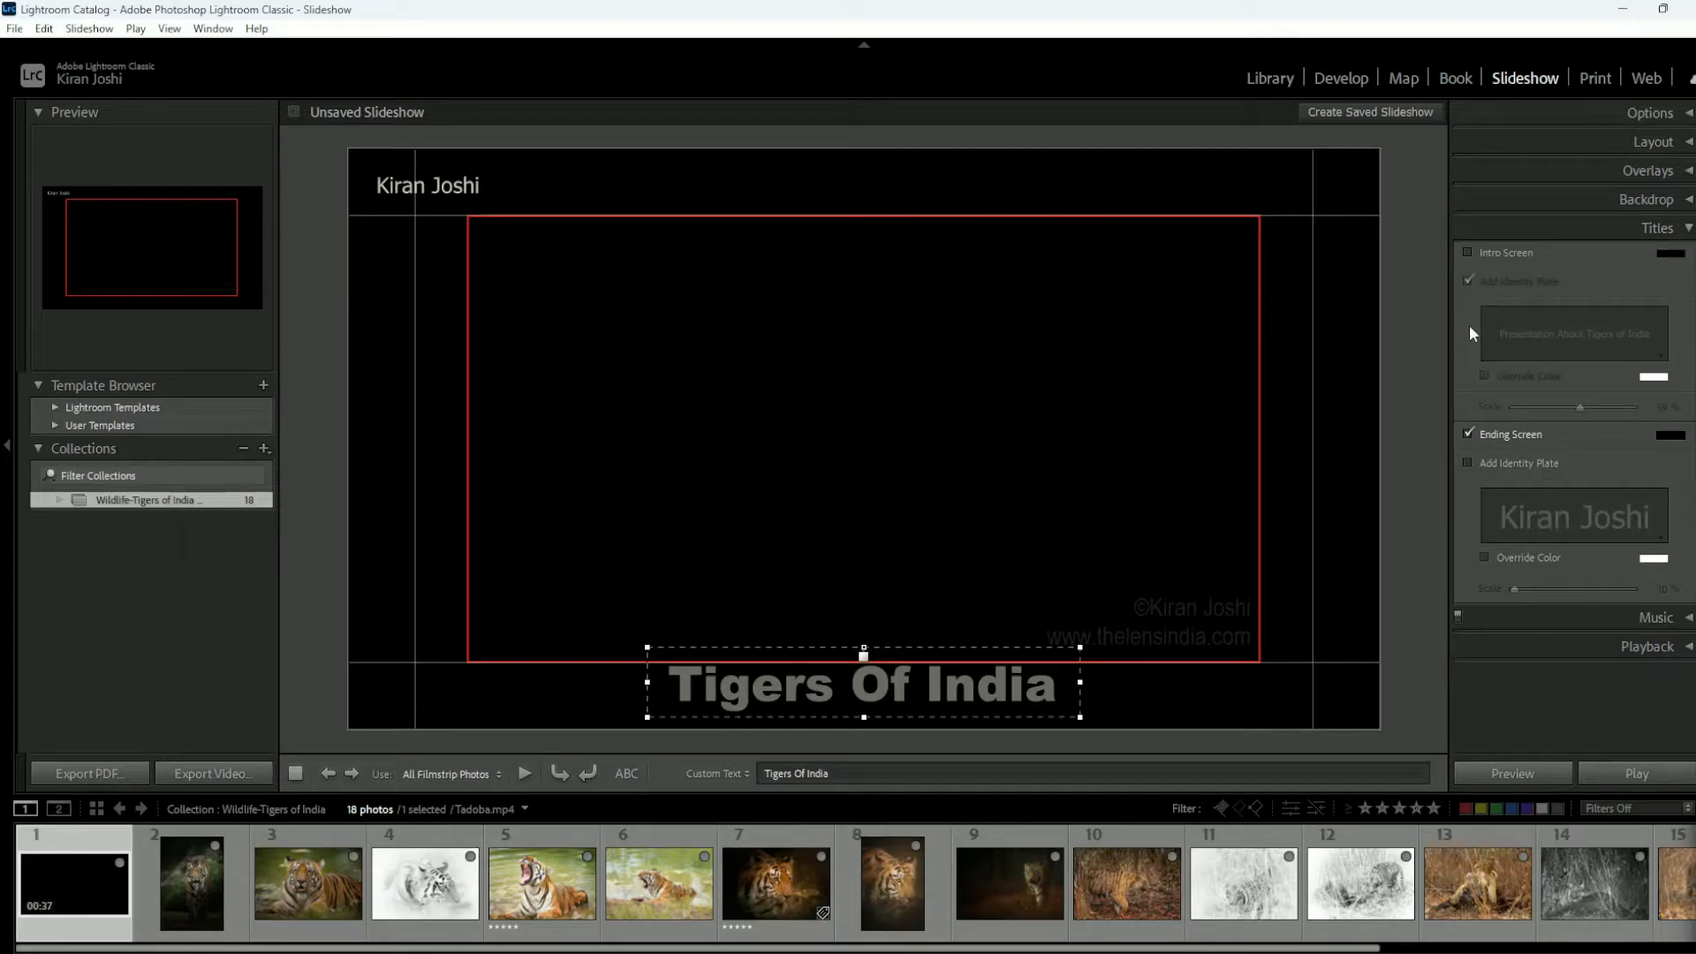
pyautogui.click(1469, 434)
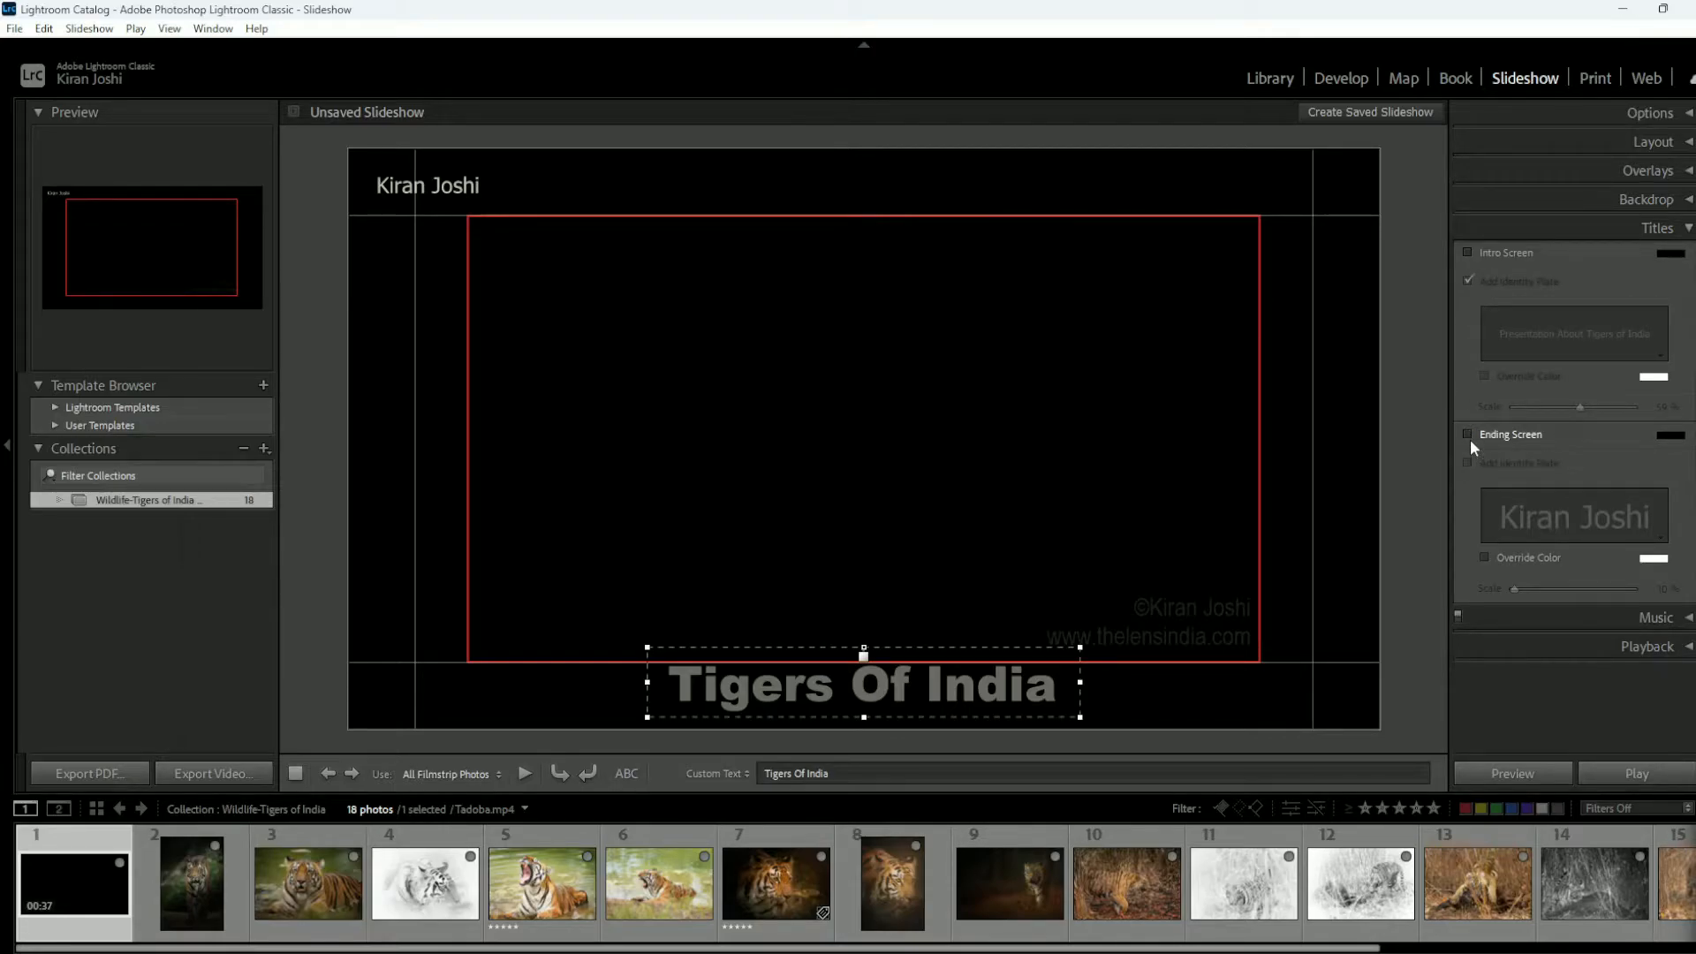
pyautogui.click(1688, 232)
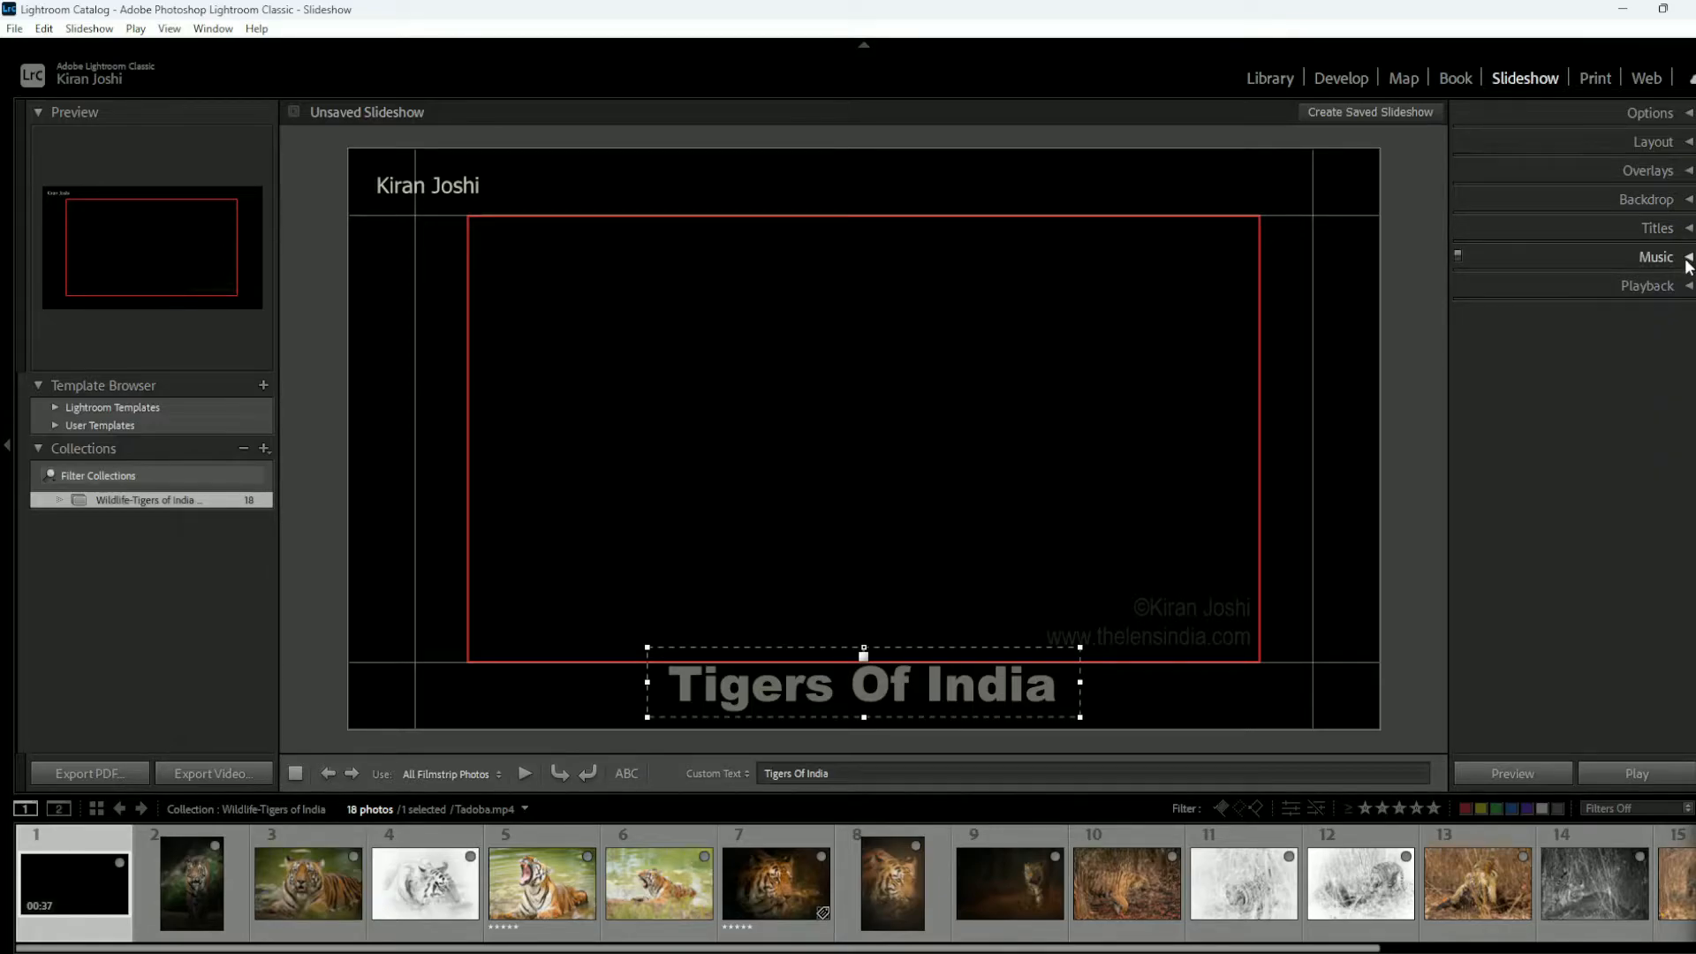
# Step: Add the music track Dee_Yan-Key_-_01_-_allant.mp3 from the BG music folder to the slideshow
pyautogui.click(1688, 261)
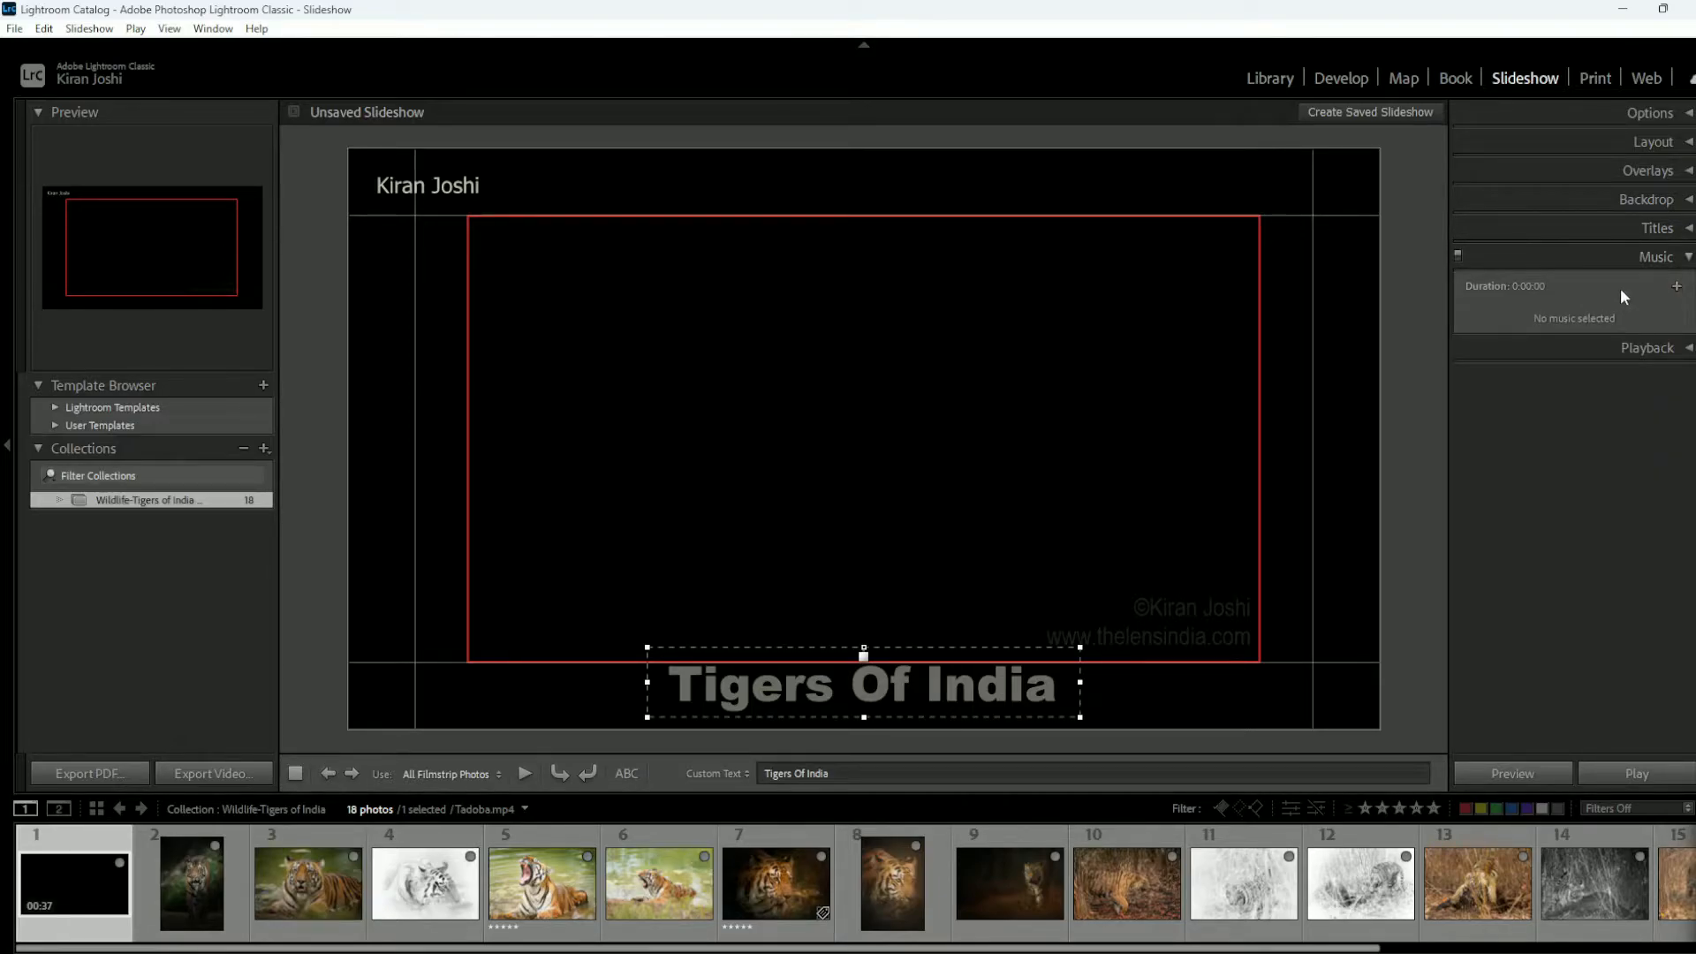
pyautogui.click(1675, 286)
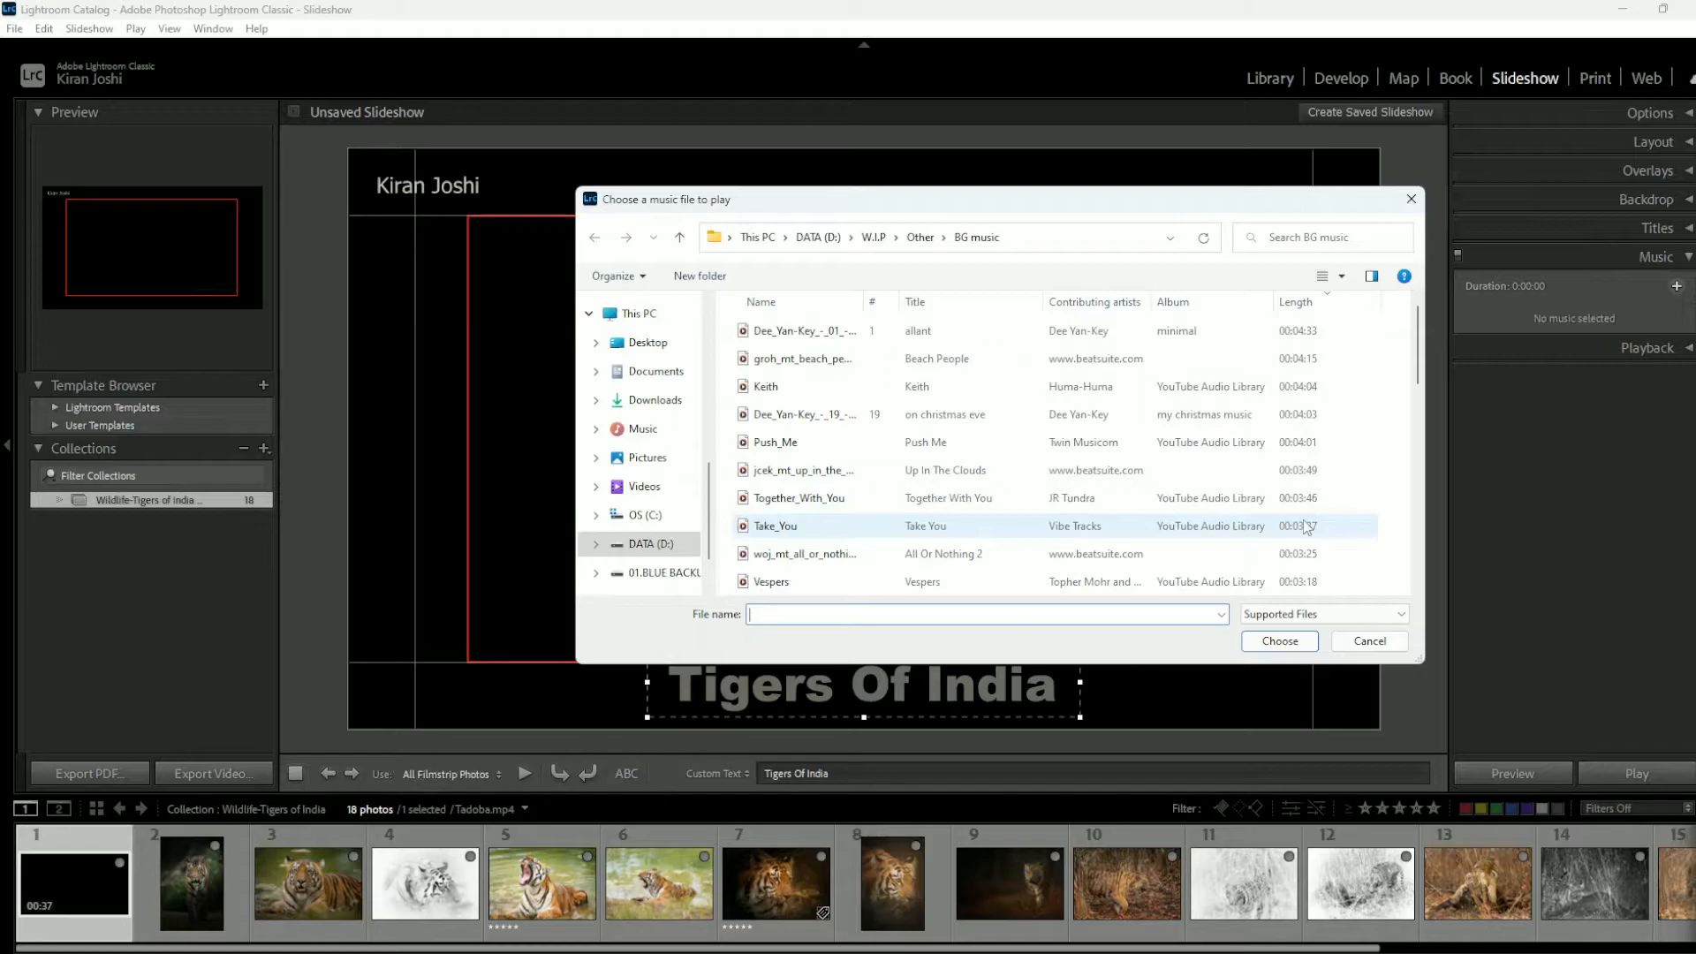
pyautogui.scroll(-2, 808, 570)
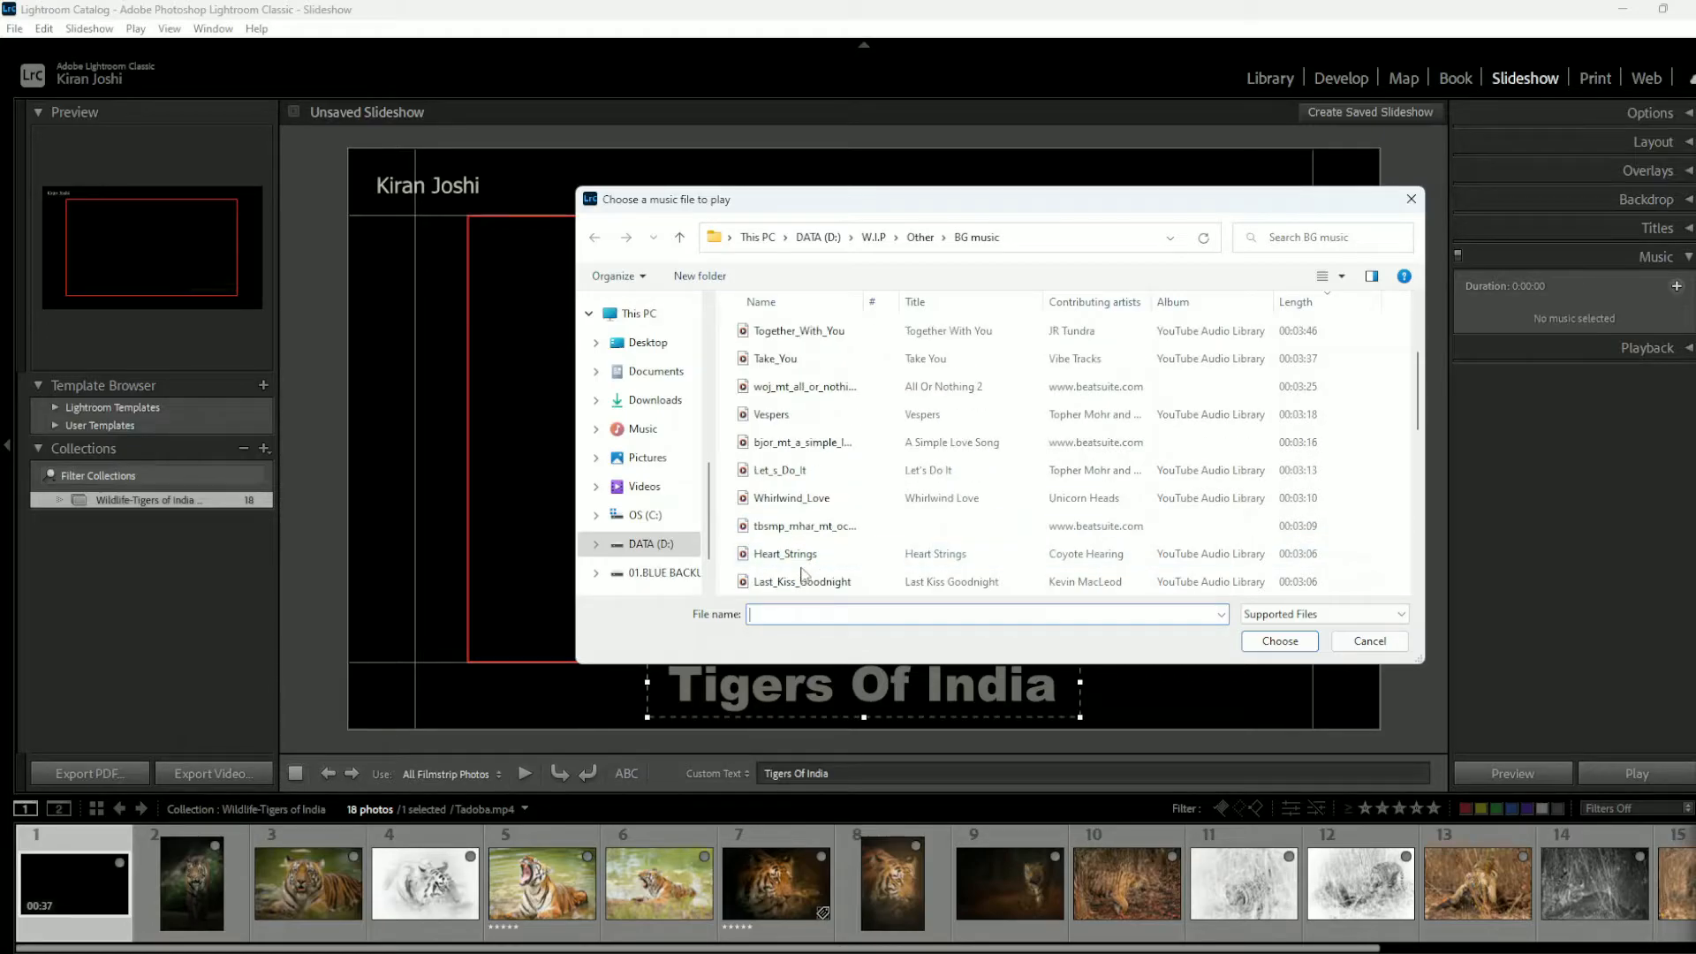
pyautogui.scroll(-1, 813, 521)
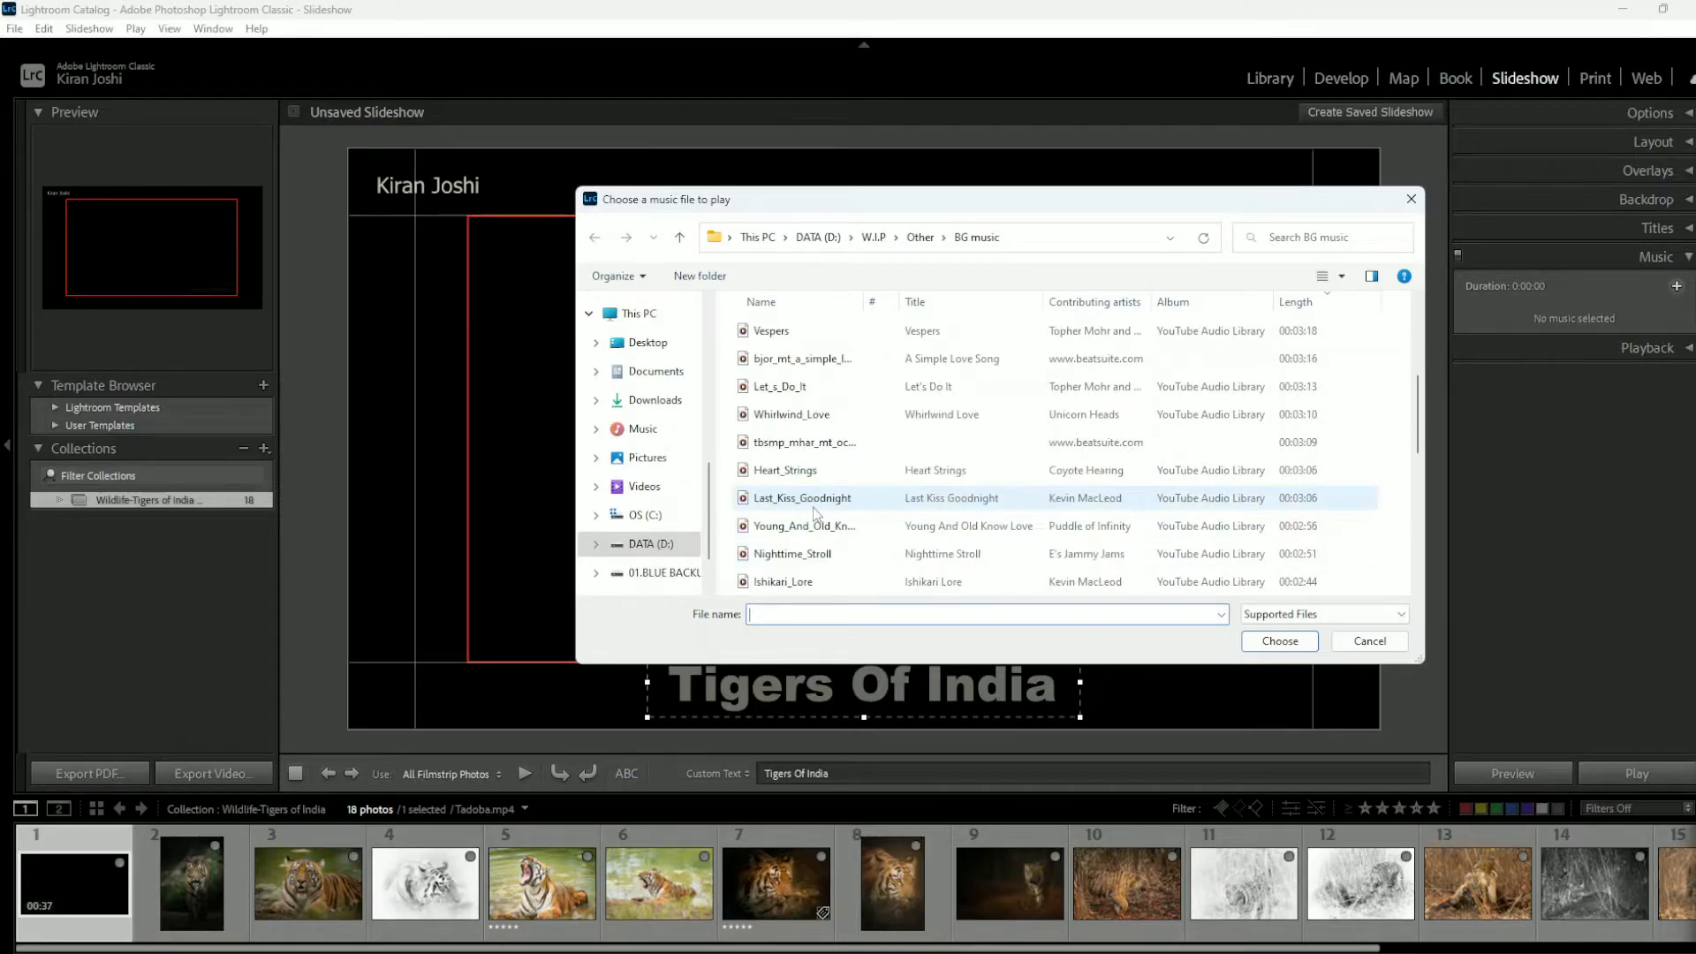
pyautogui.scroll(2, 814, 512)
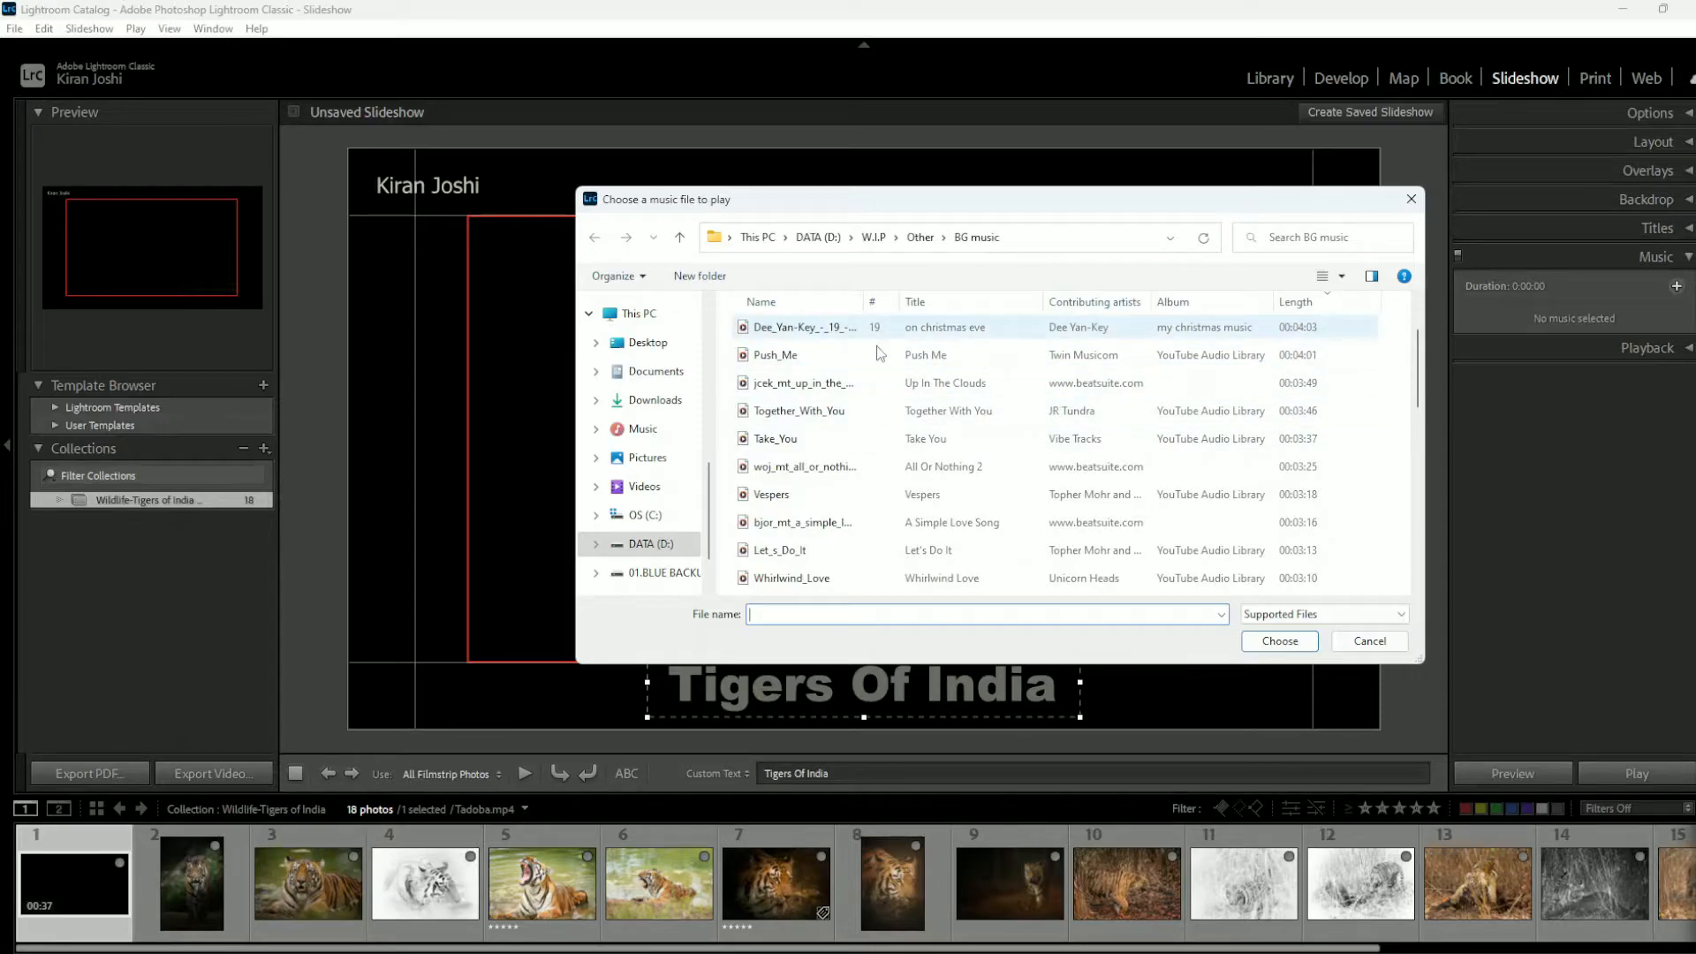
pyautogui.scroll(1, 921, 433)
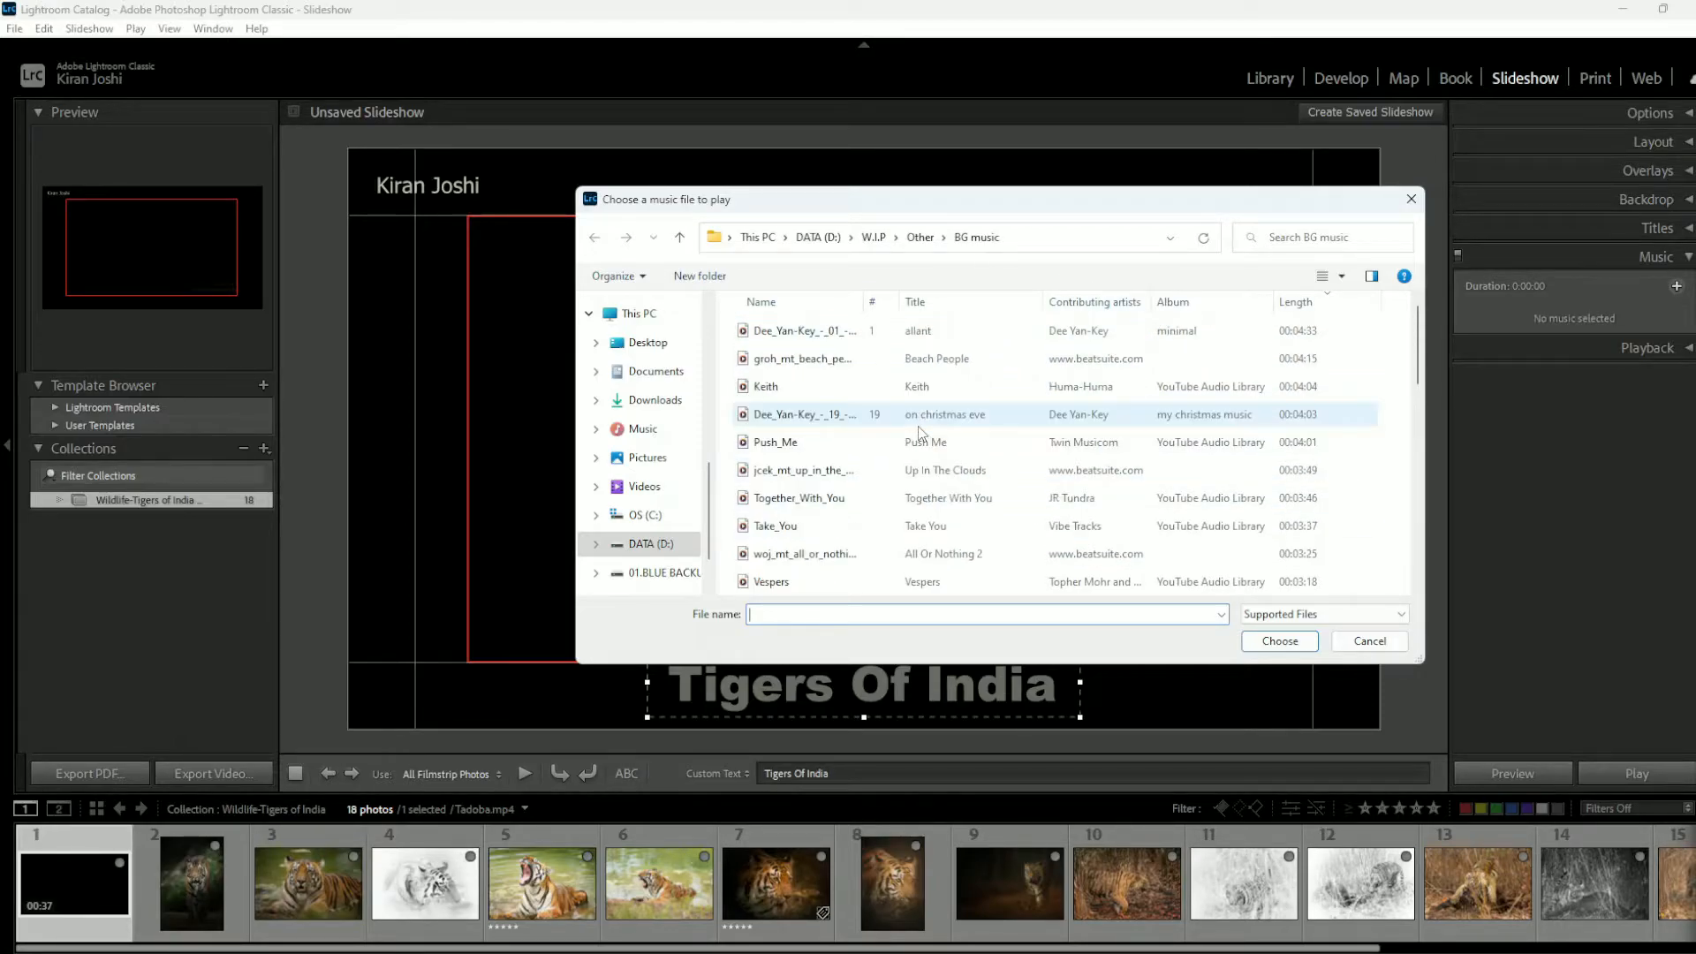
pyautogui.doubleClick(971, 330)
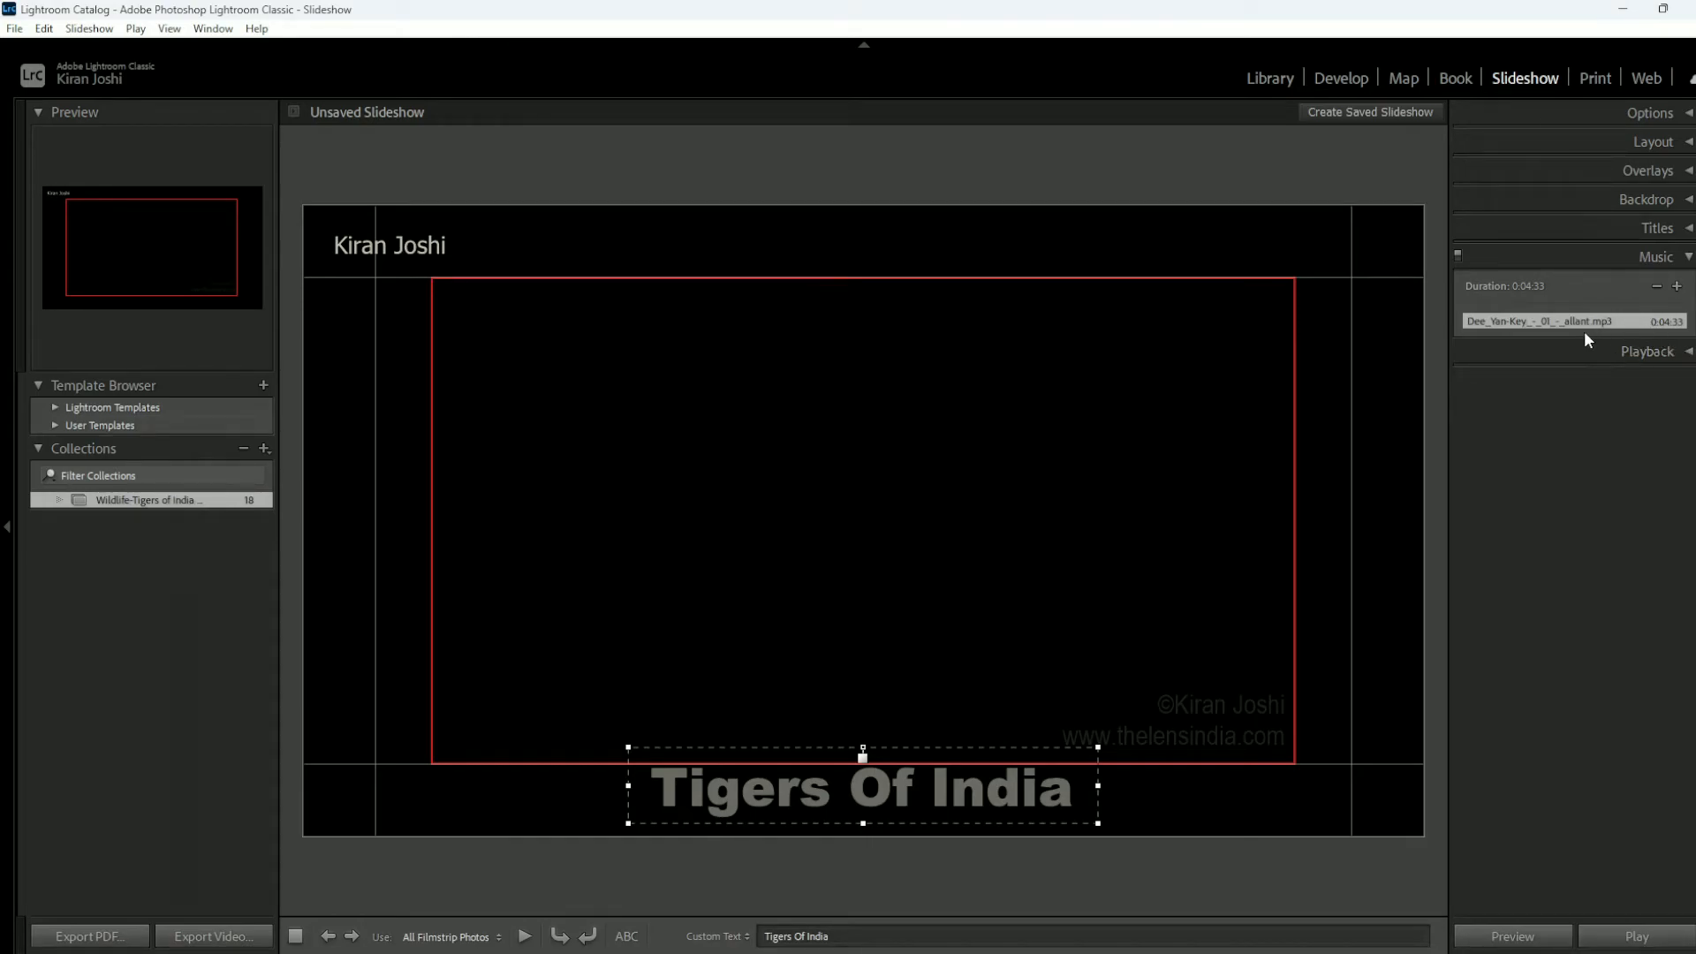
# Step: Try Manual slideshow mode, return to Automatic, and turn Sync Slides to Music on and off again
pyautogui.click(1687, 353)
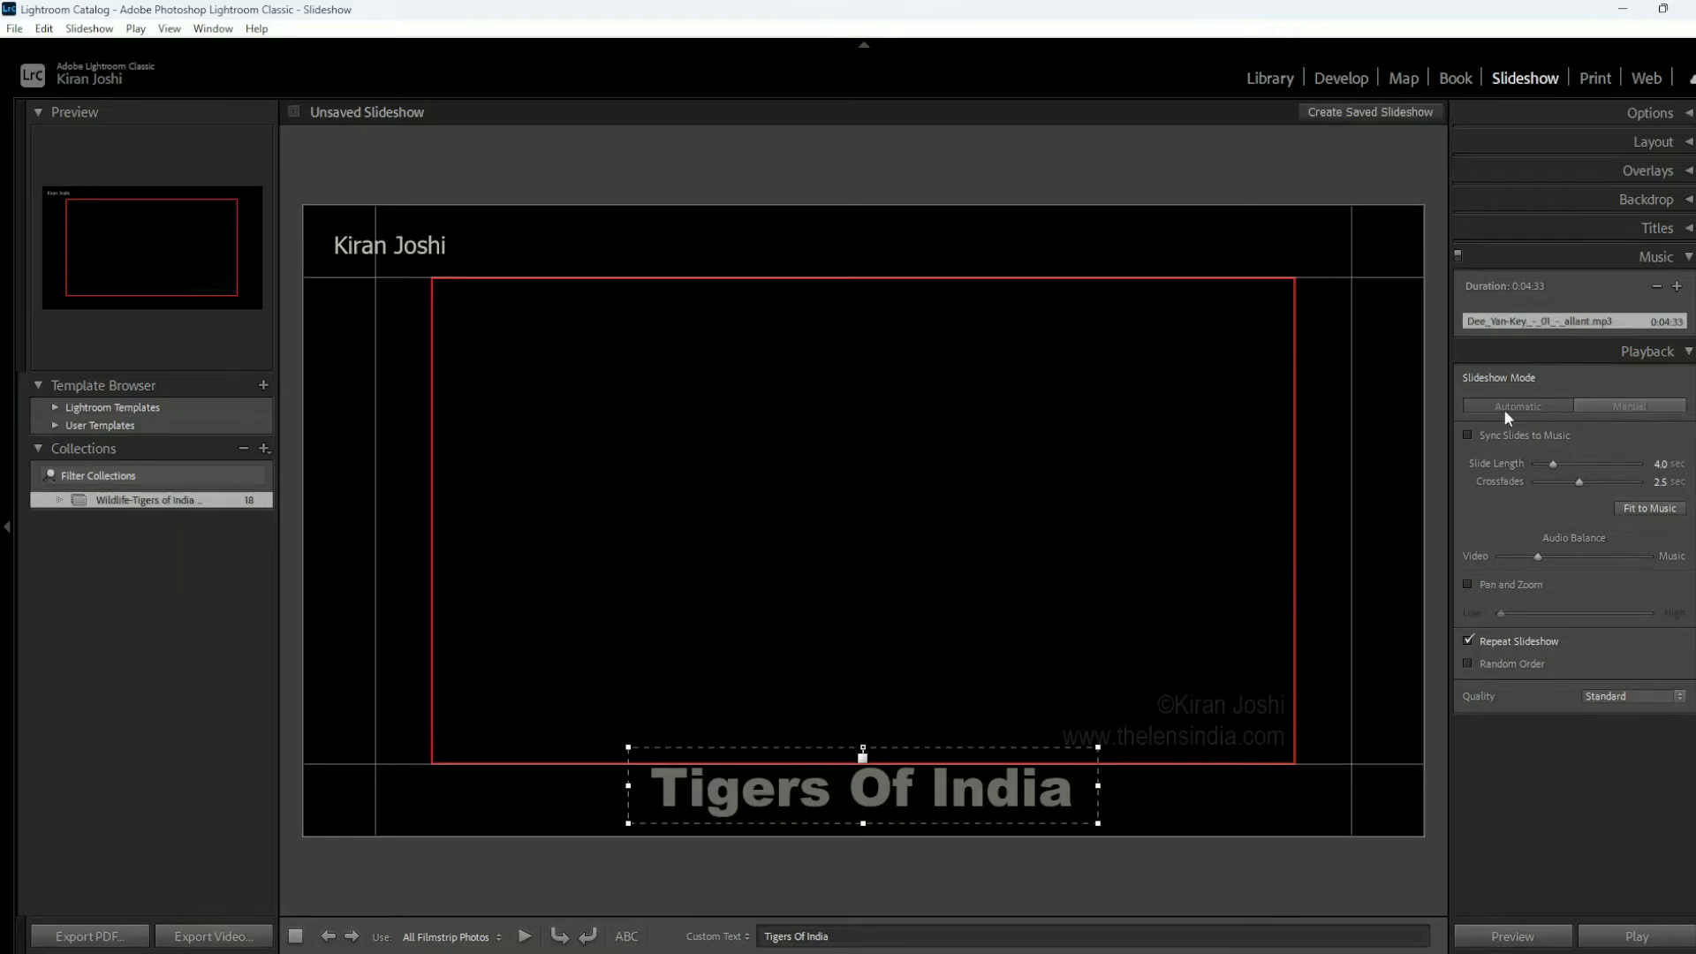
pyautogui.click(1635, 408)
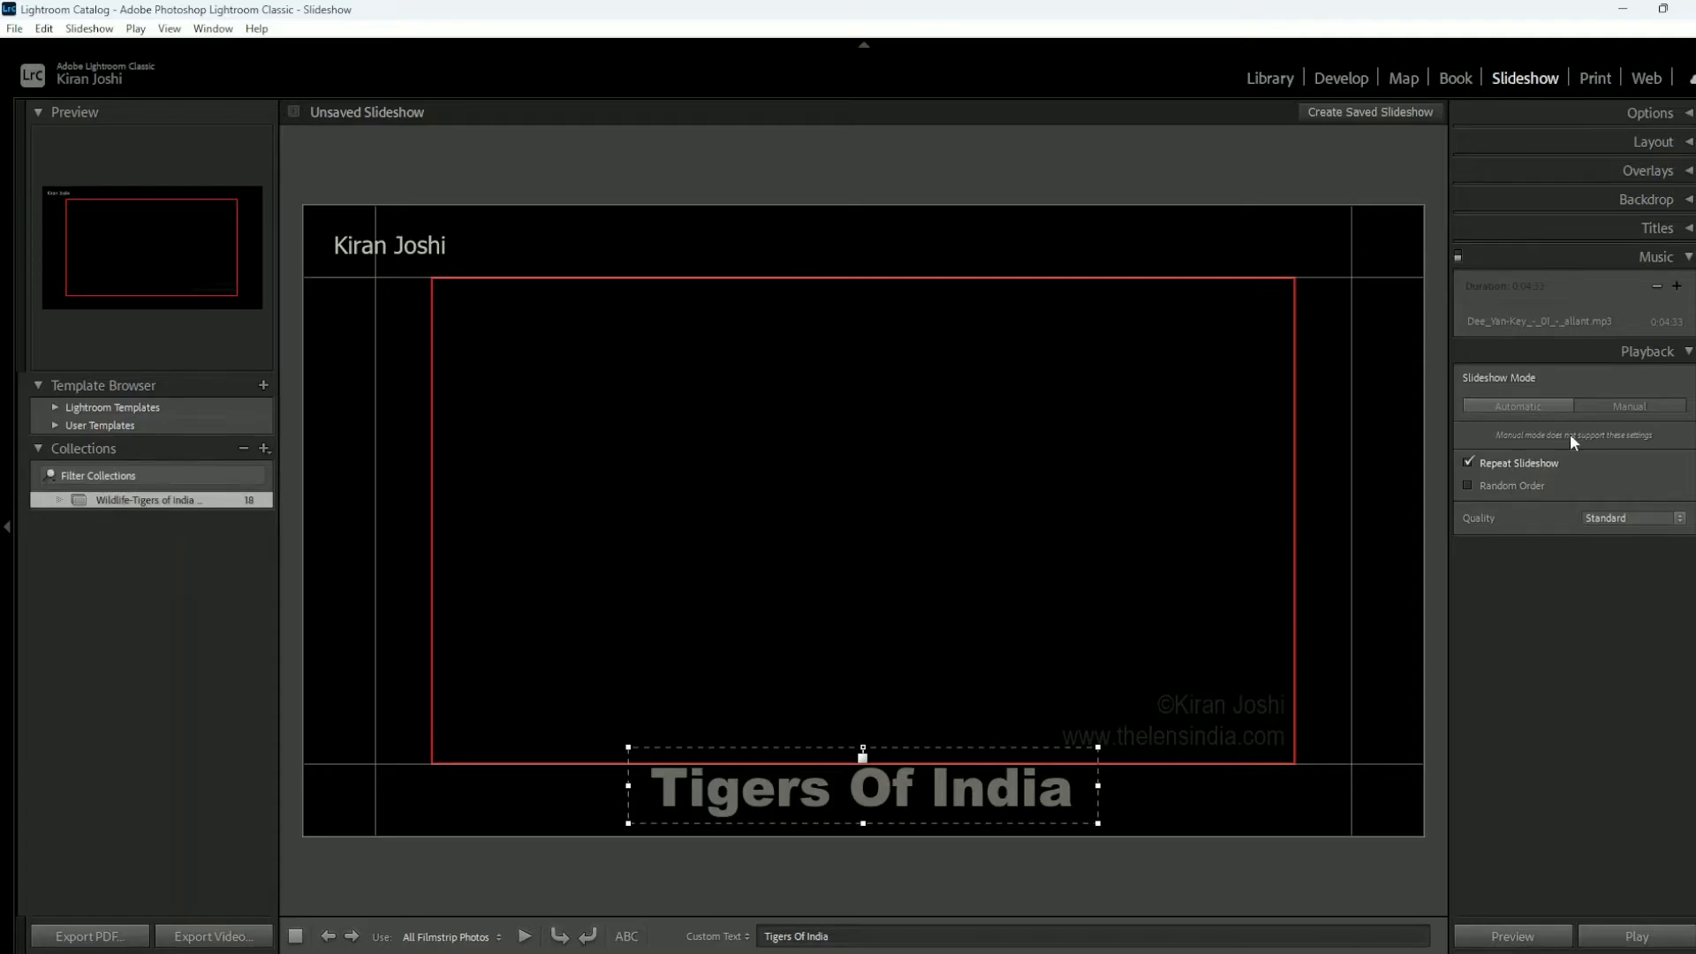
pyautogui.click(1525, 406)
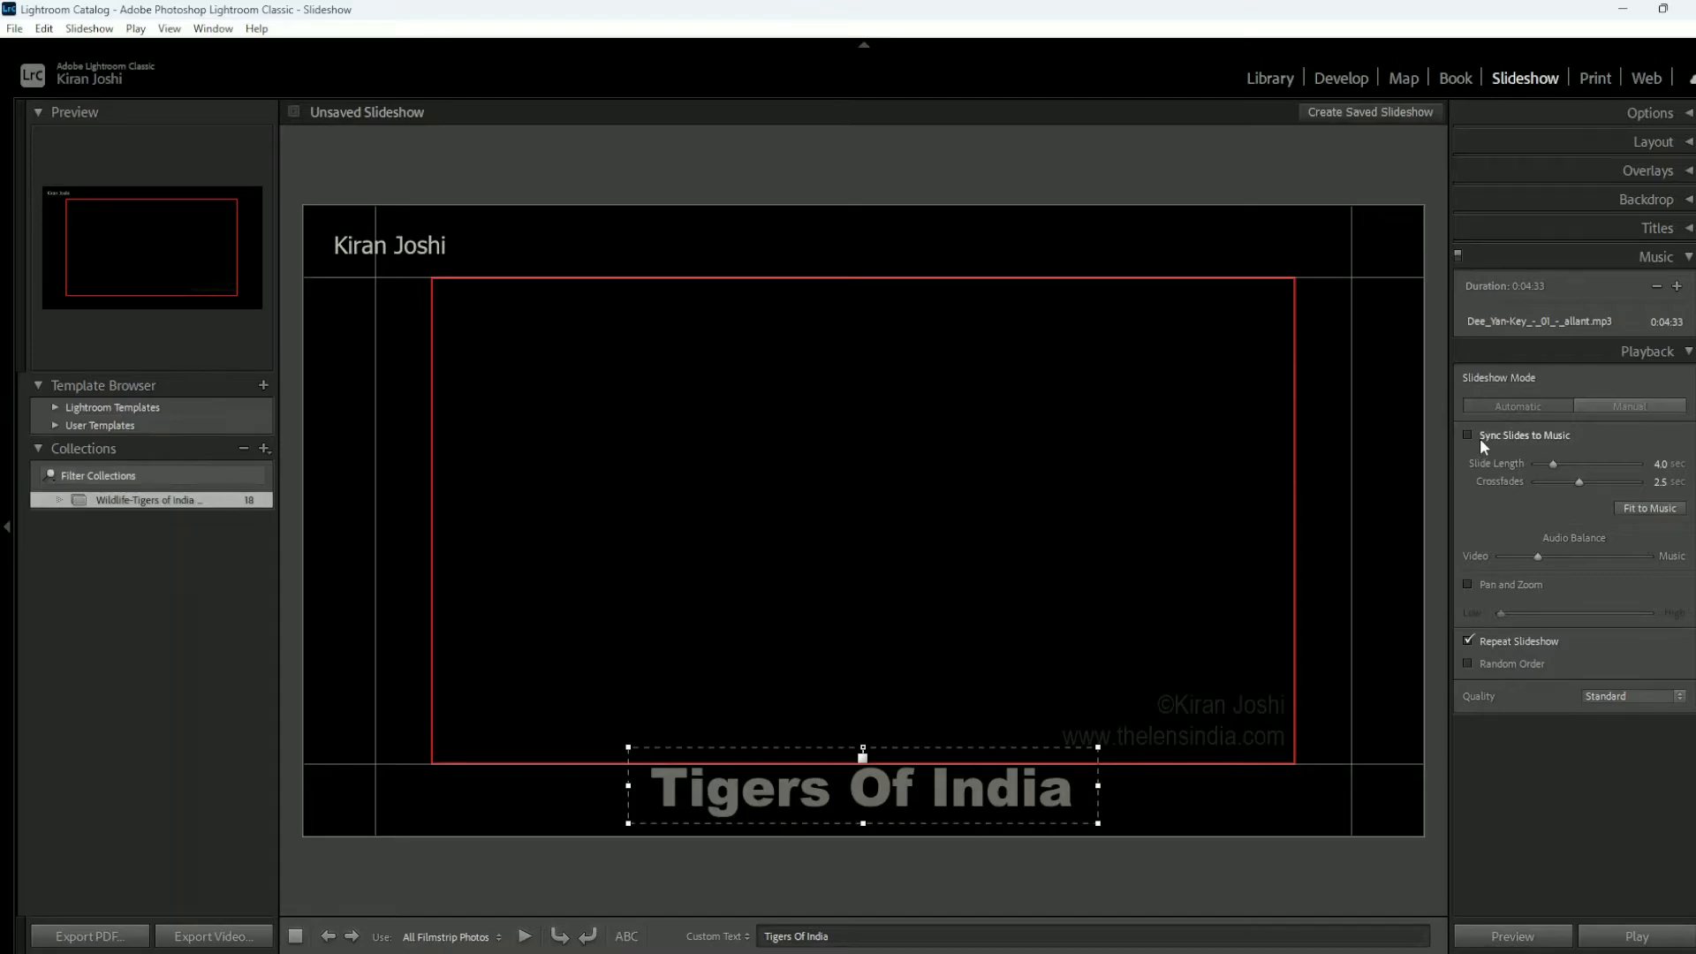
pyautogui.click(1493, 437)
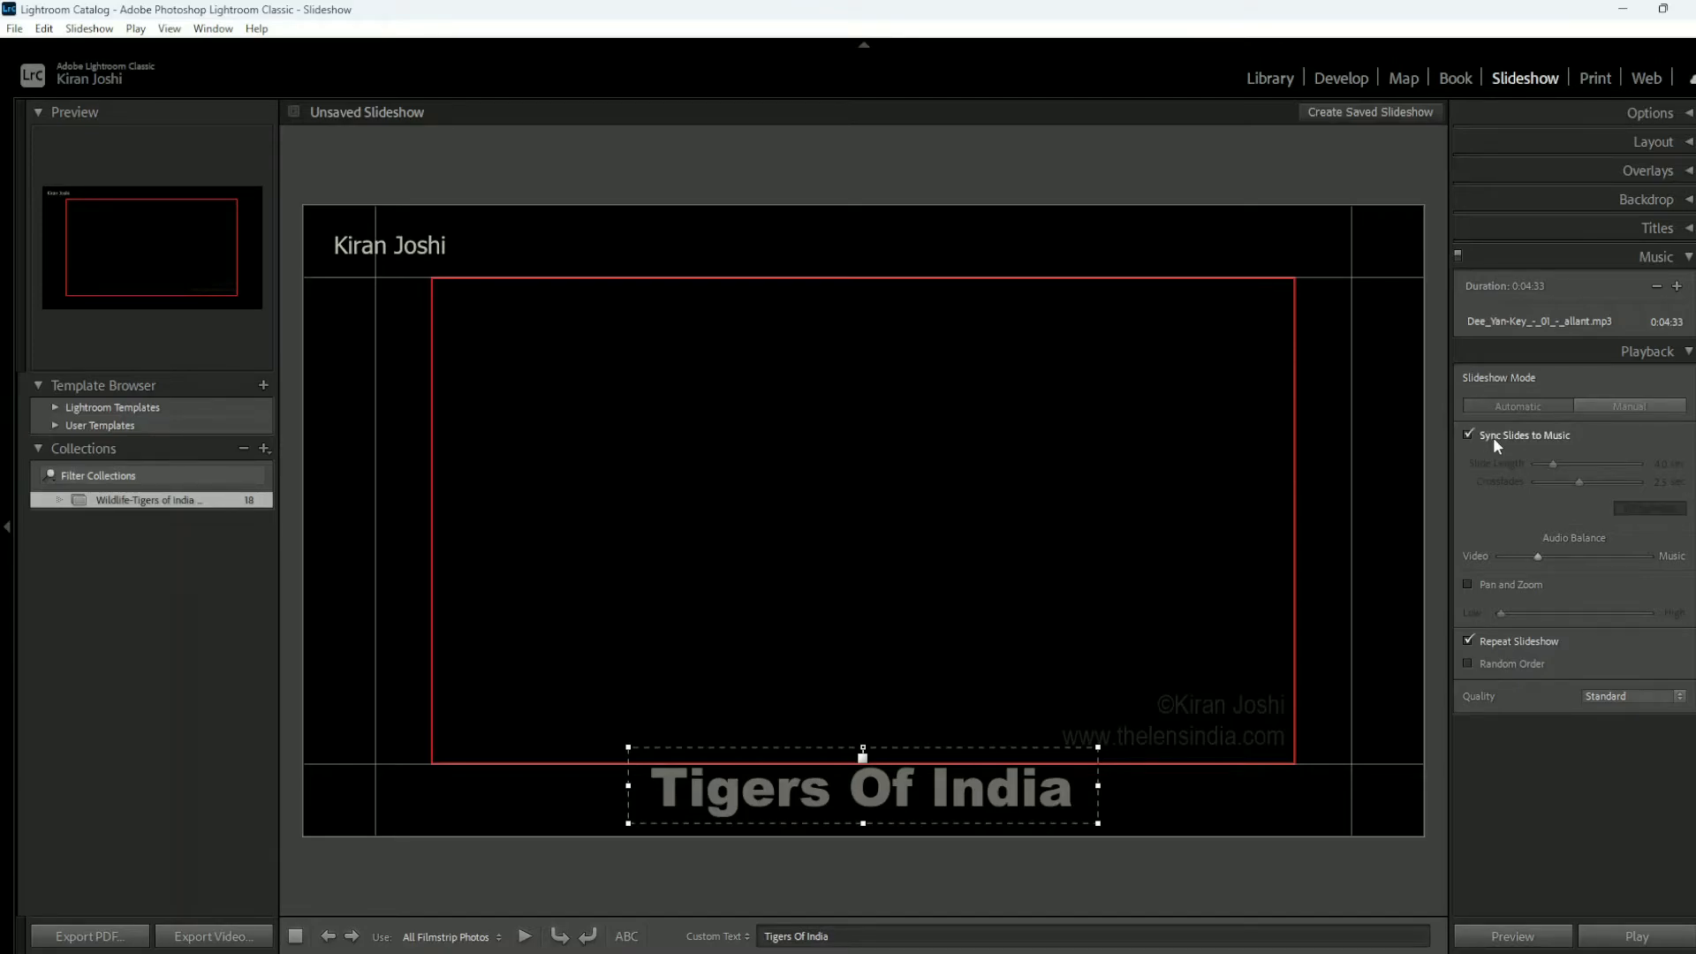
pyautogui.click(1493, 437)
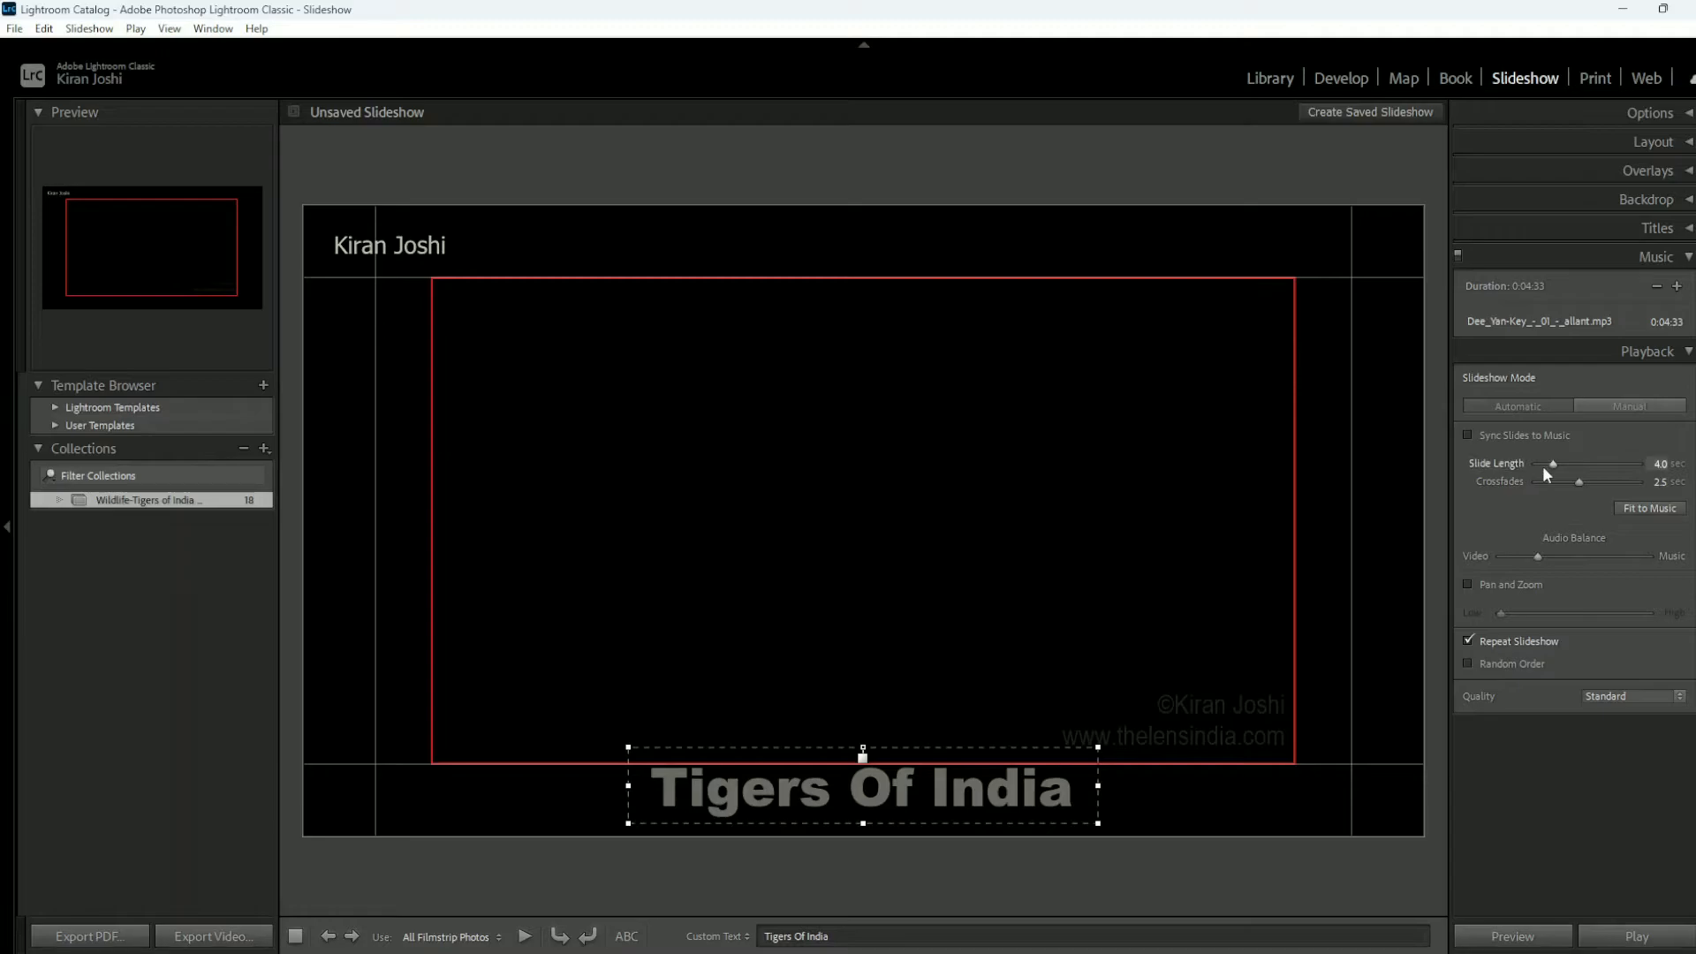
# Step: Set the slide length to 12.0 seconds and the crossfades to 1.0 second, shifting the audio balance towards the video
pyautogui.moveTo(1552, 465)
pyautogui.mouseDown()
pyautogui.moveTo(1570, 463)
pyautogui.moveTo(1571, 484)
pyautogui.mouseUp()
pyautogui.moveTo(1570, 482); pyautogui.dragTo(1558, 482)
pyautogui.moveTo(1560, 482); pyautogui.dragTo(1560, 482)
pyautogui.moveTo(1634, 566); pyautogui.dragTo(1631, 565)
# Step: Turn on Pan and Zoom at a fairly low amount, with Repeat Slideshow off and the quality kept at Standard
pyautogui.click(1482, 585)
pyautogui.moveTo(1501, 612); pyautogui.dragTo(1585, 632)
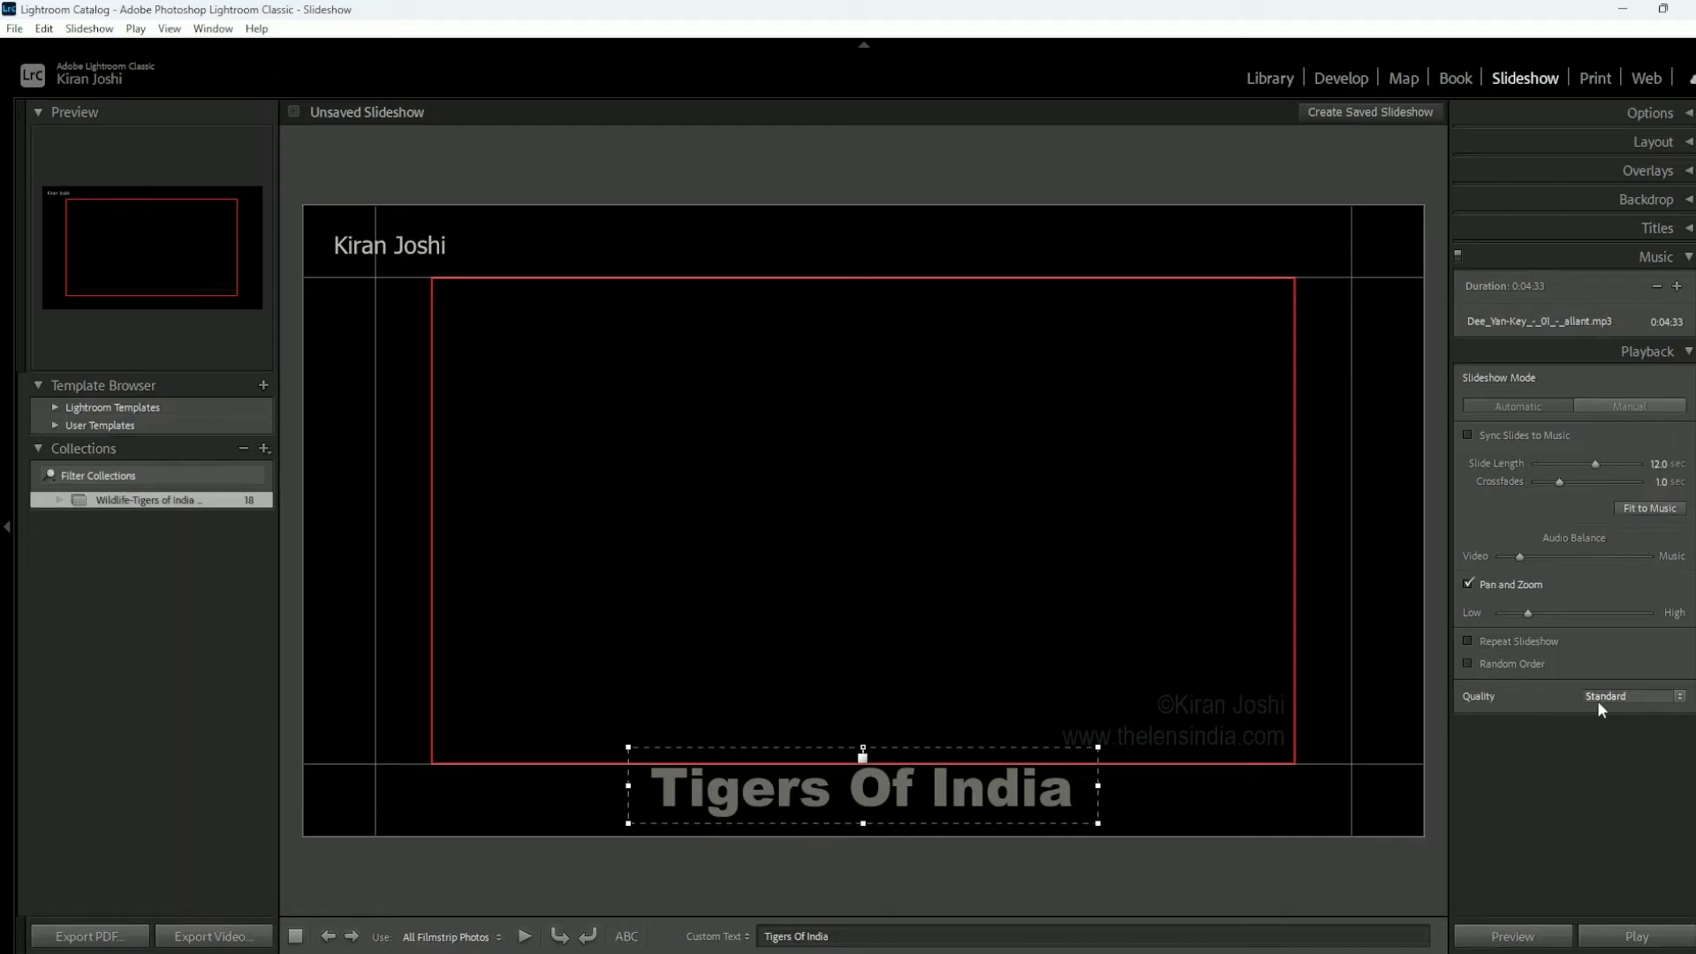
pyautogui.click(1618, 697)
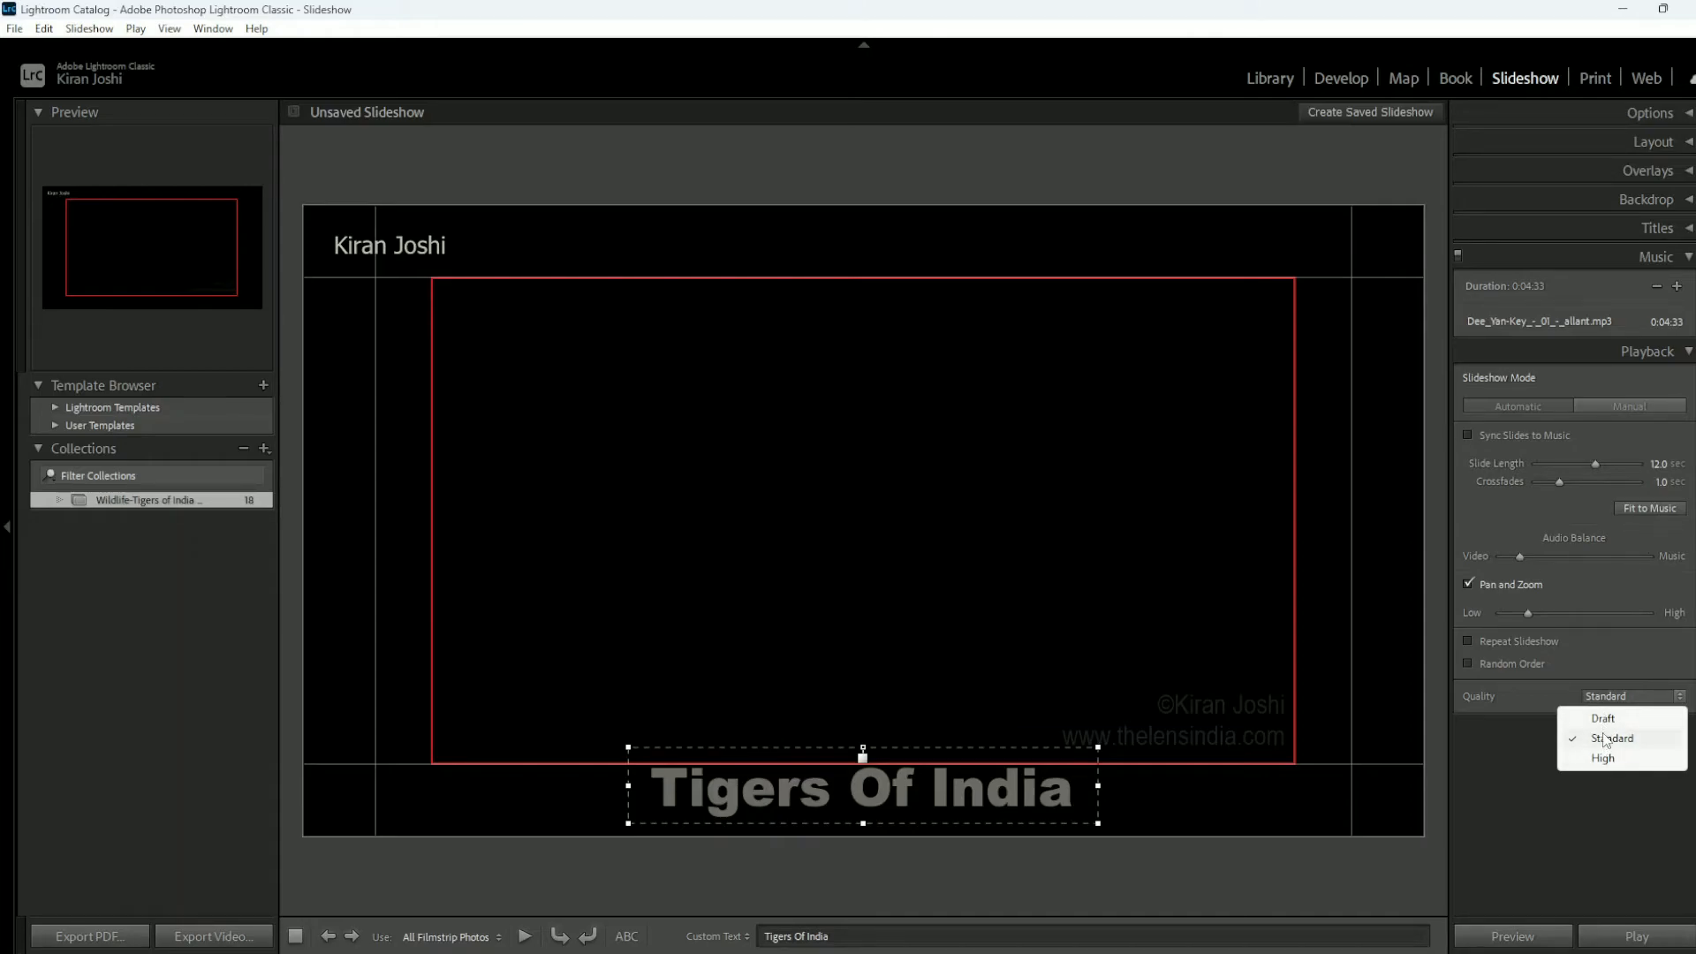
pyautogui.click(1606, 738)
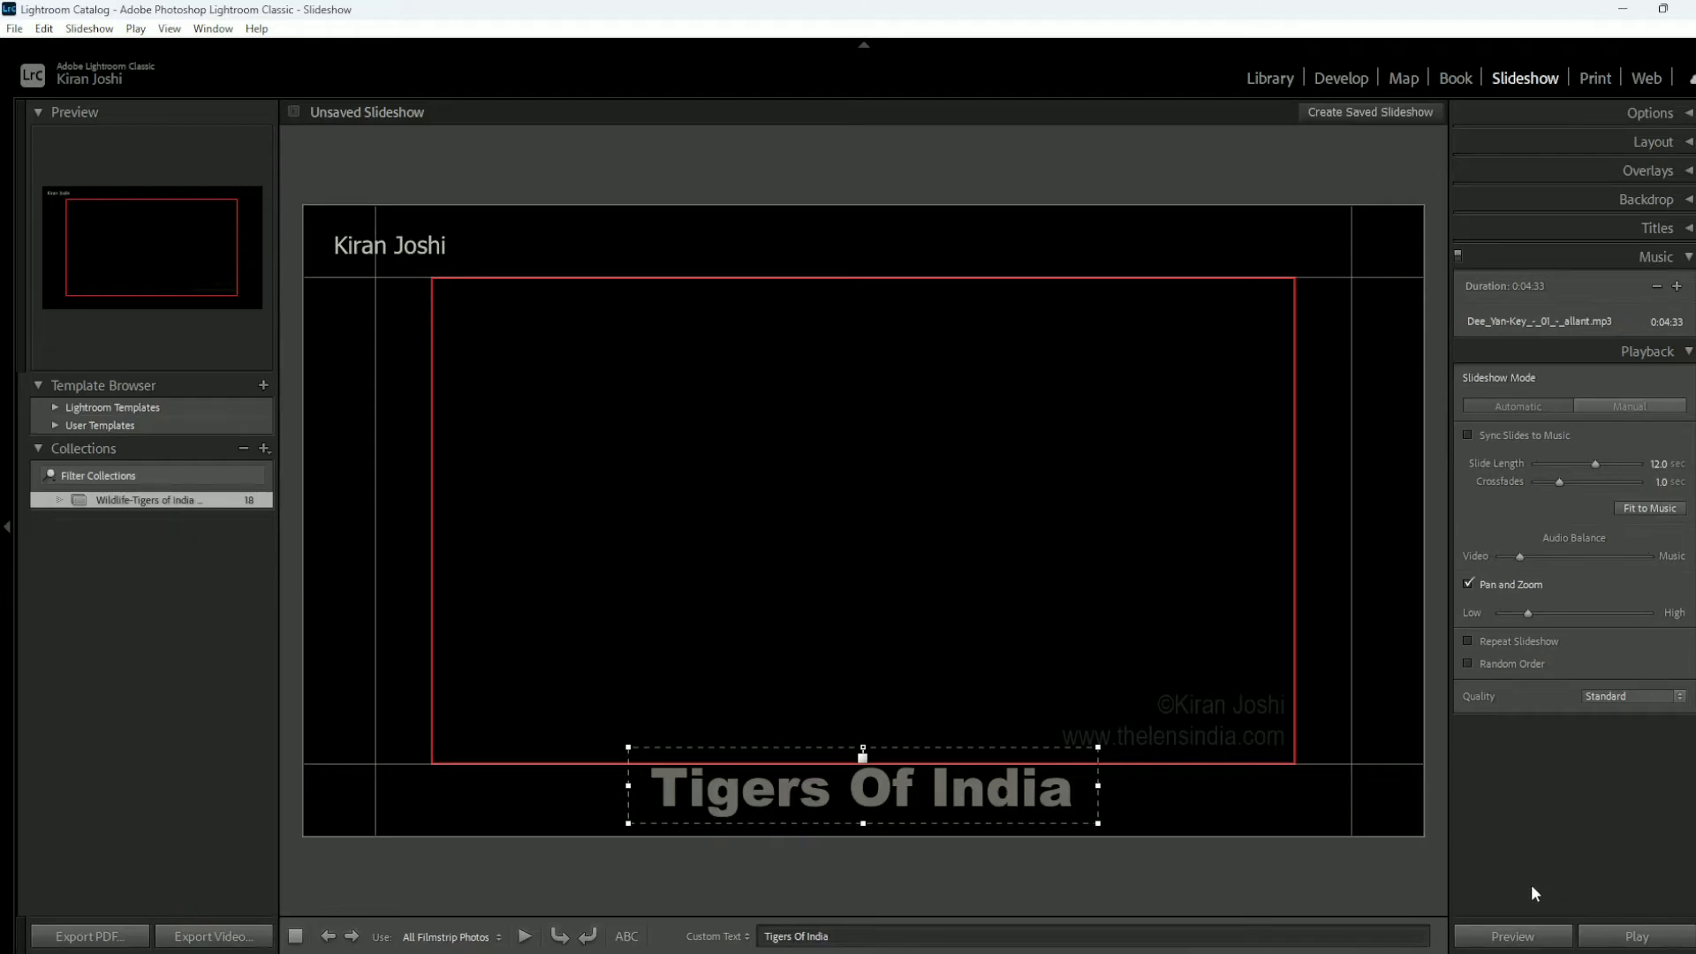
# Step: Preview the slideshow in the editor and play it full screen, stopping each playback after watching
pyautogui.click(1528, 934)
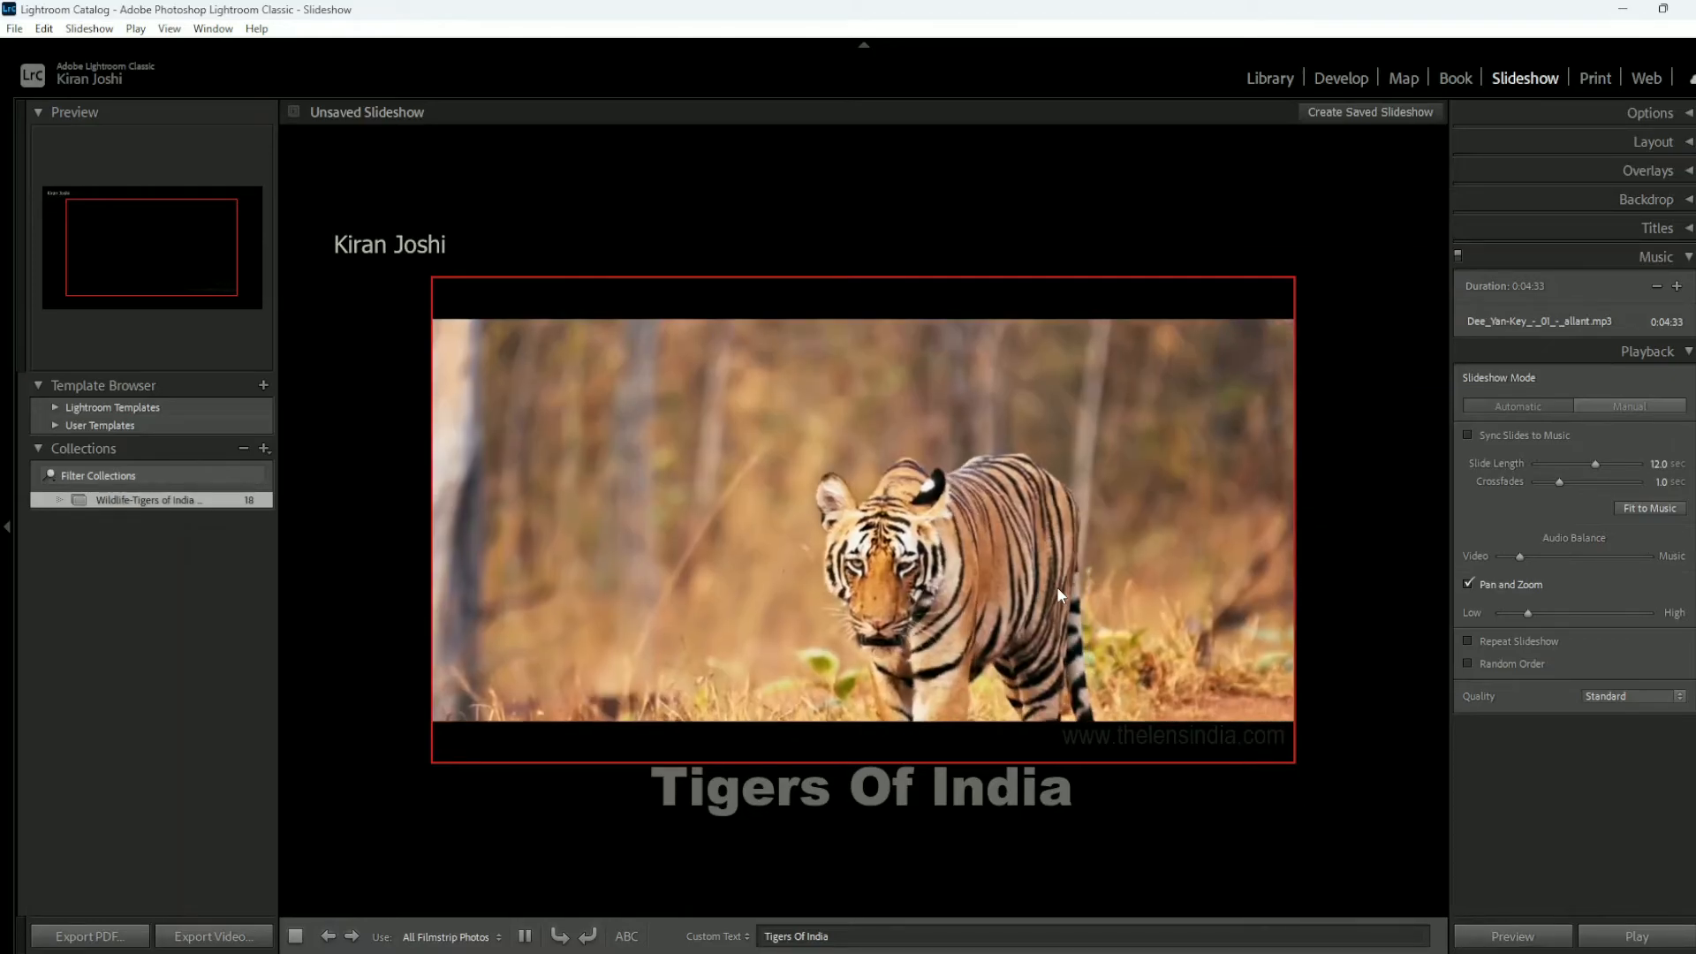
pyautogui.press('Escape')
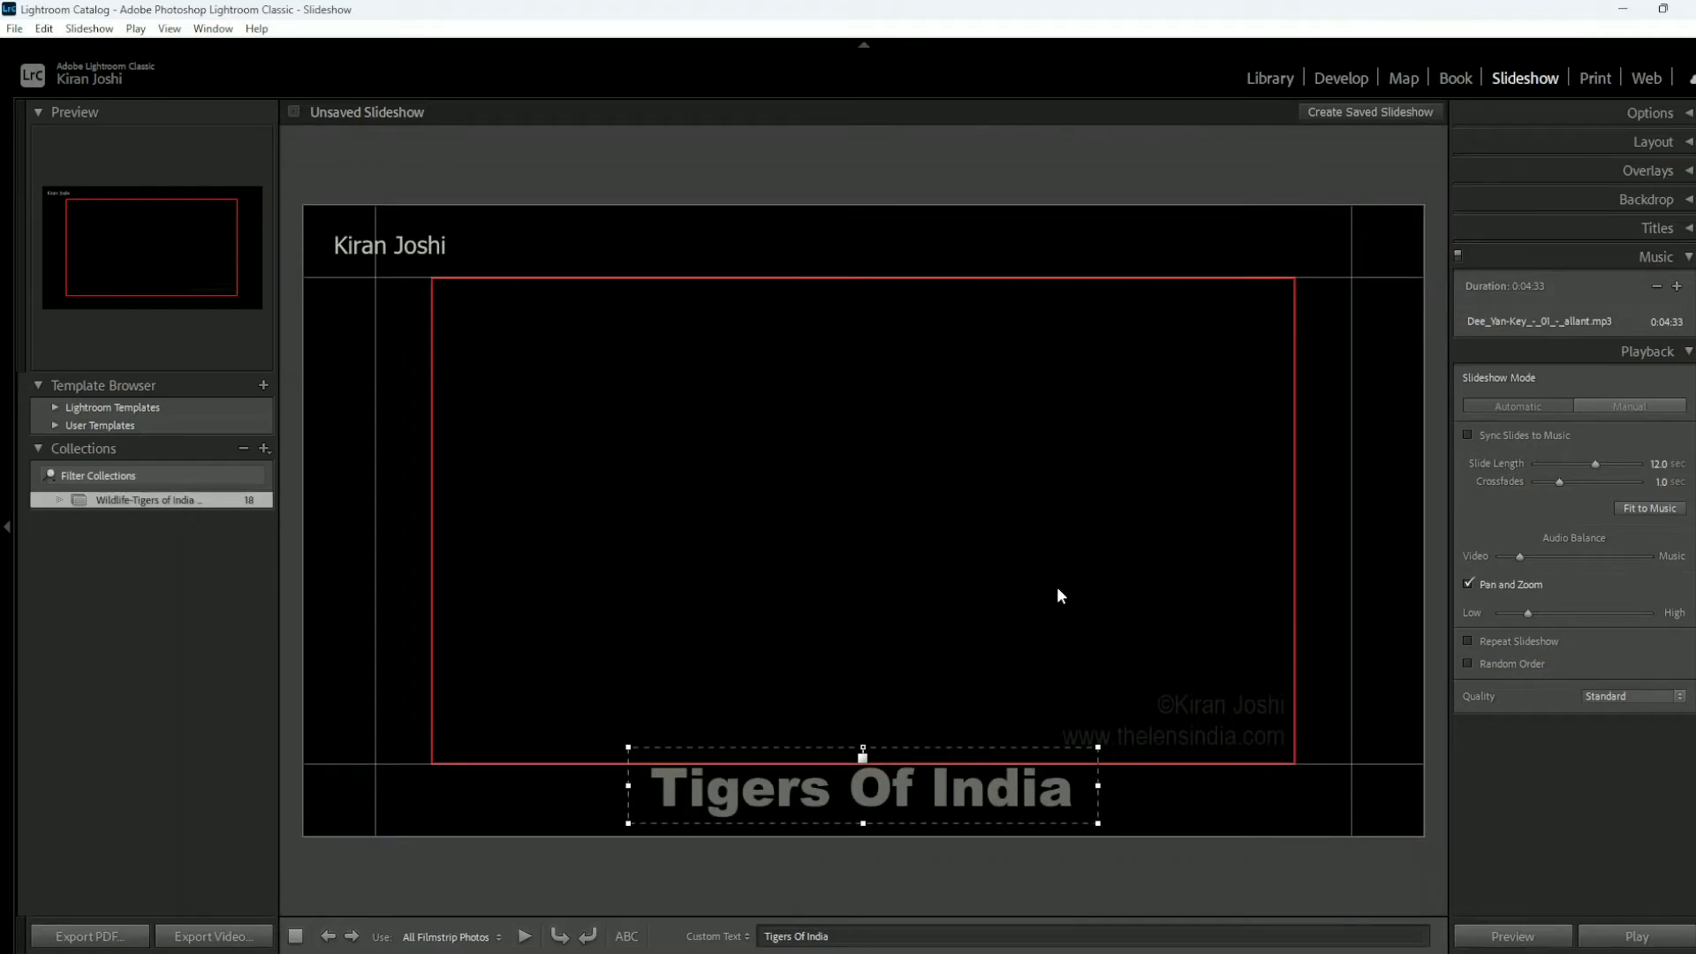
pyautogui.click(1631, 941)
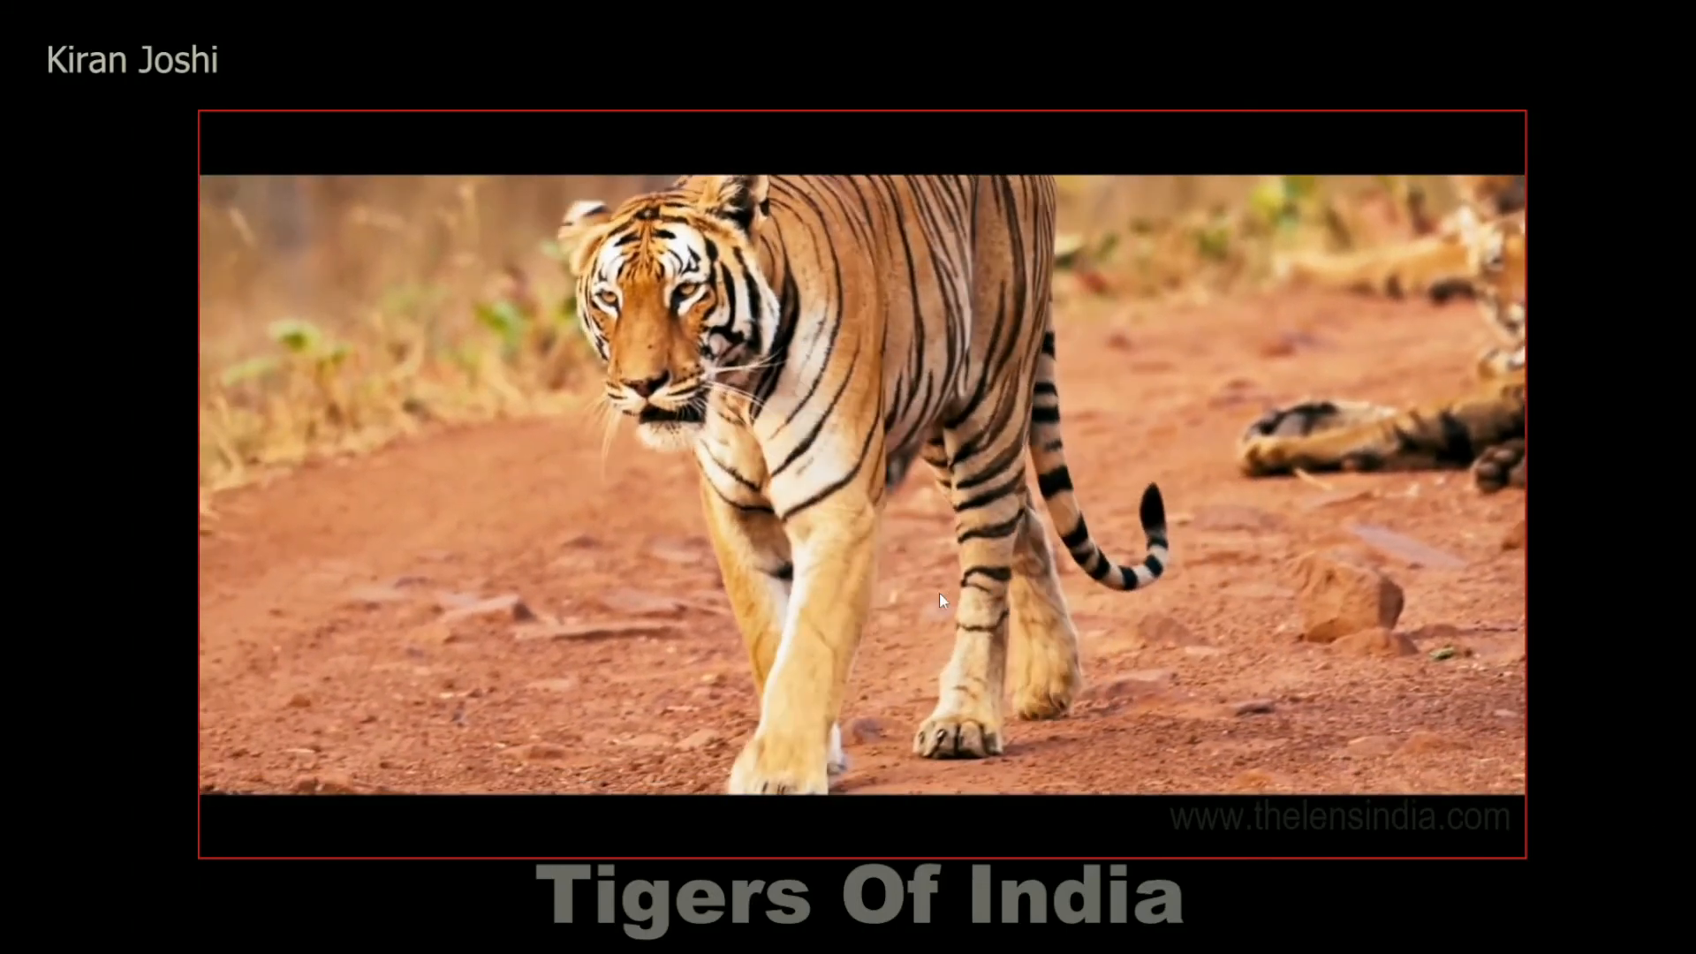
pyautogui.press('Escape')
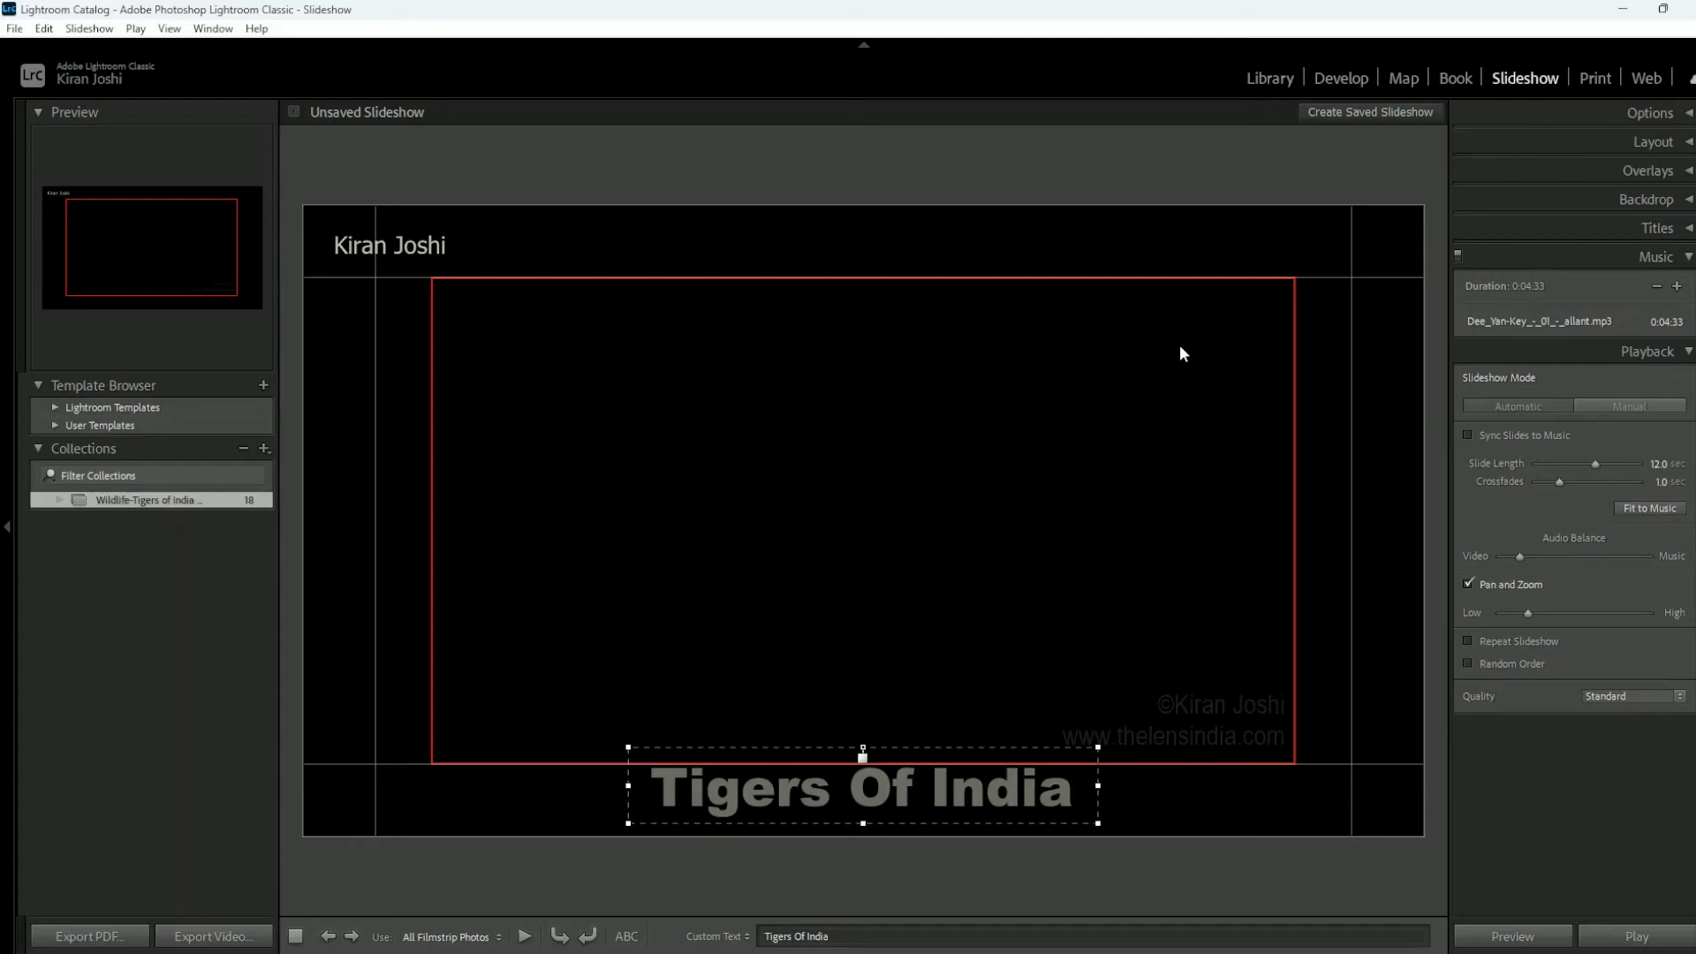
# Step: Save the slideshow as "Tigers Of India Slideshow" inside the Wildlife-Tigers of India collection, and collapse the Playback and Music settings
pyautogui.click(1383, 111)
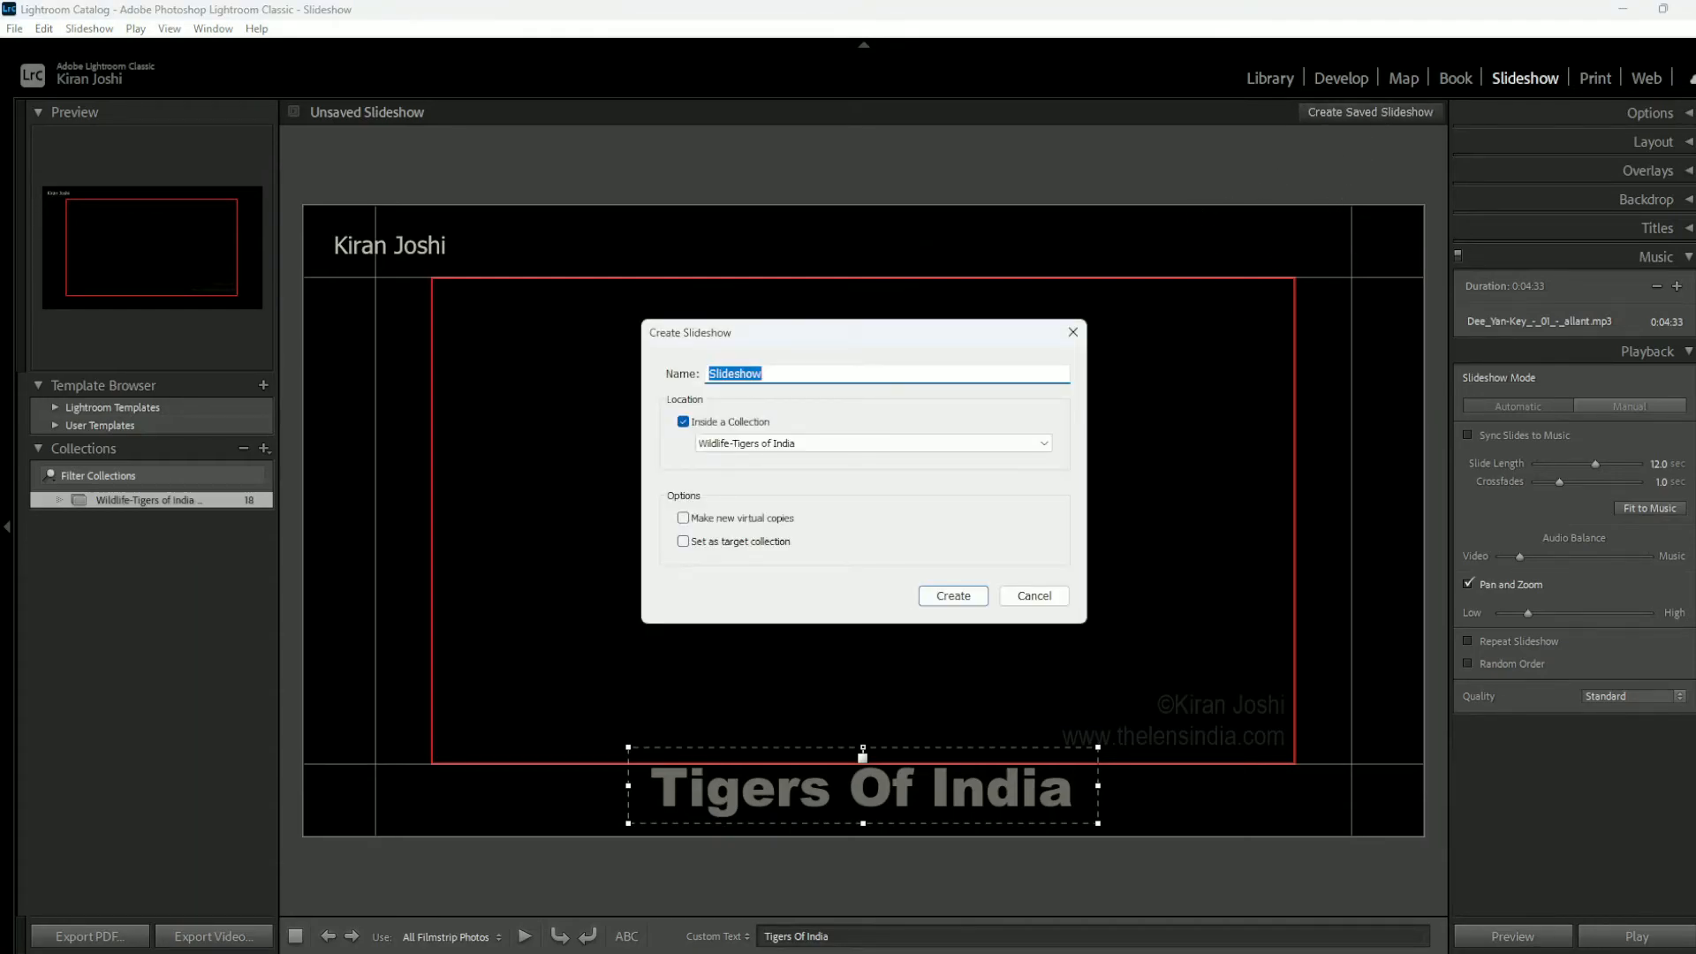
pyautogui.write('Tigers Of India Slideshow')
pyautogui.click(953, 596)
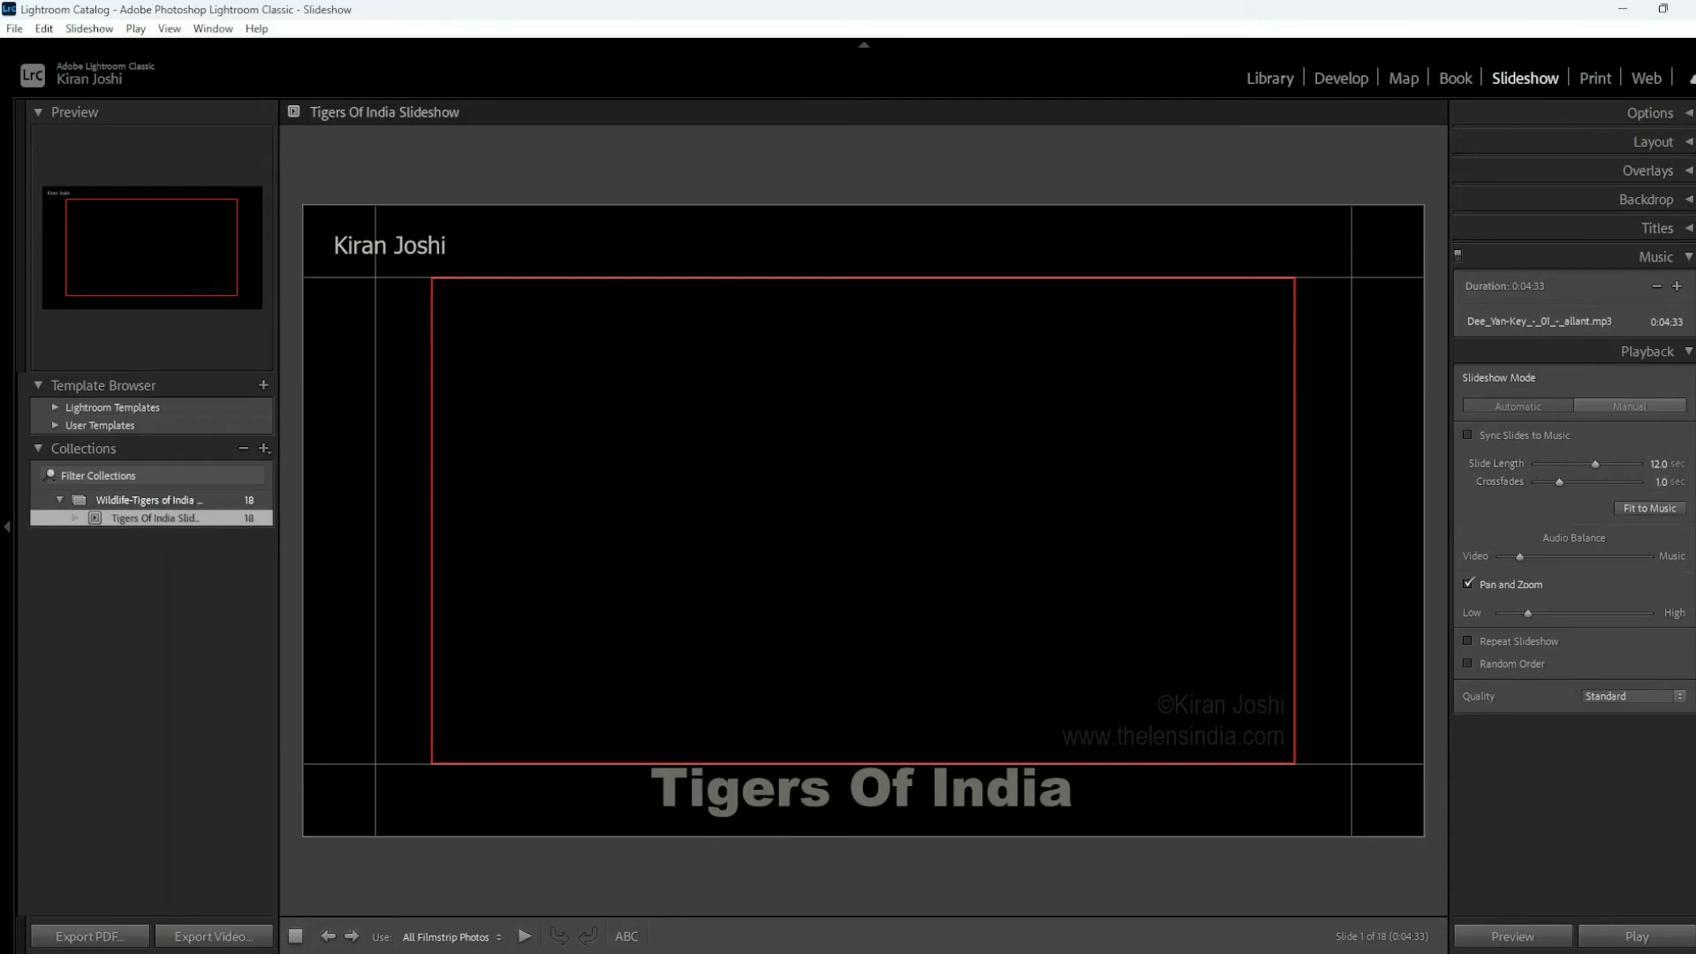
pyautogui.click(1678, 351)
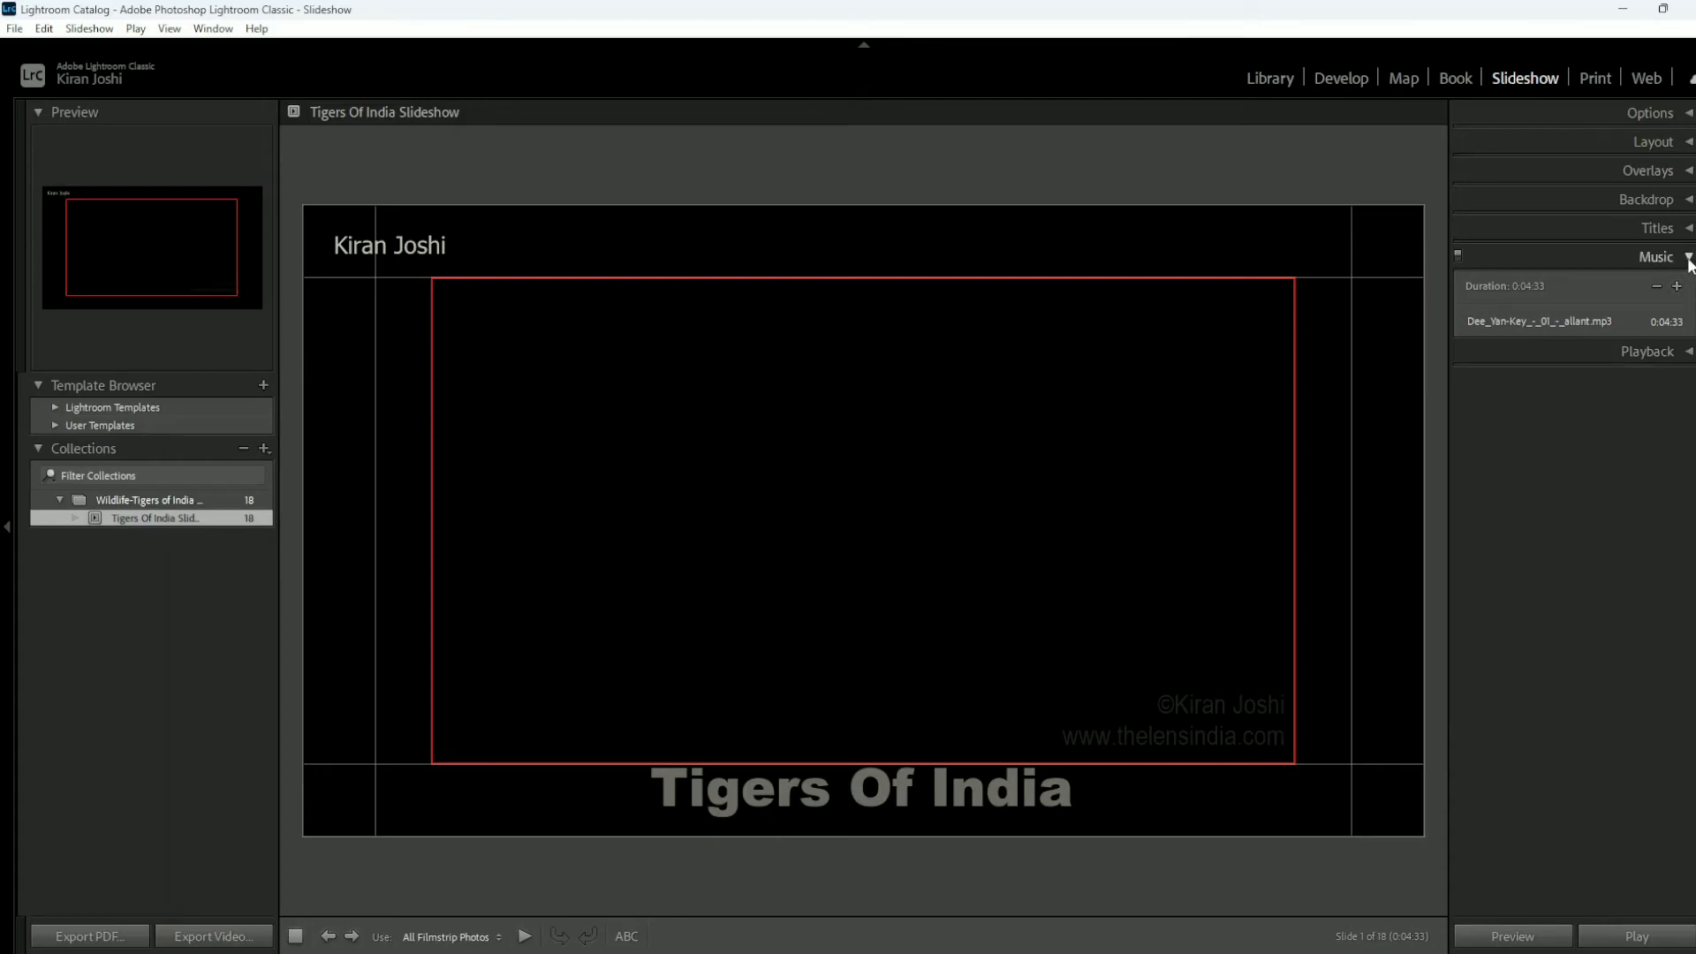
pyautogui.click(1688, 258)
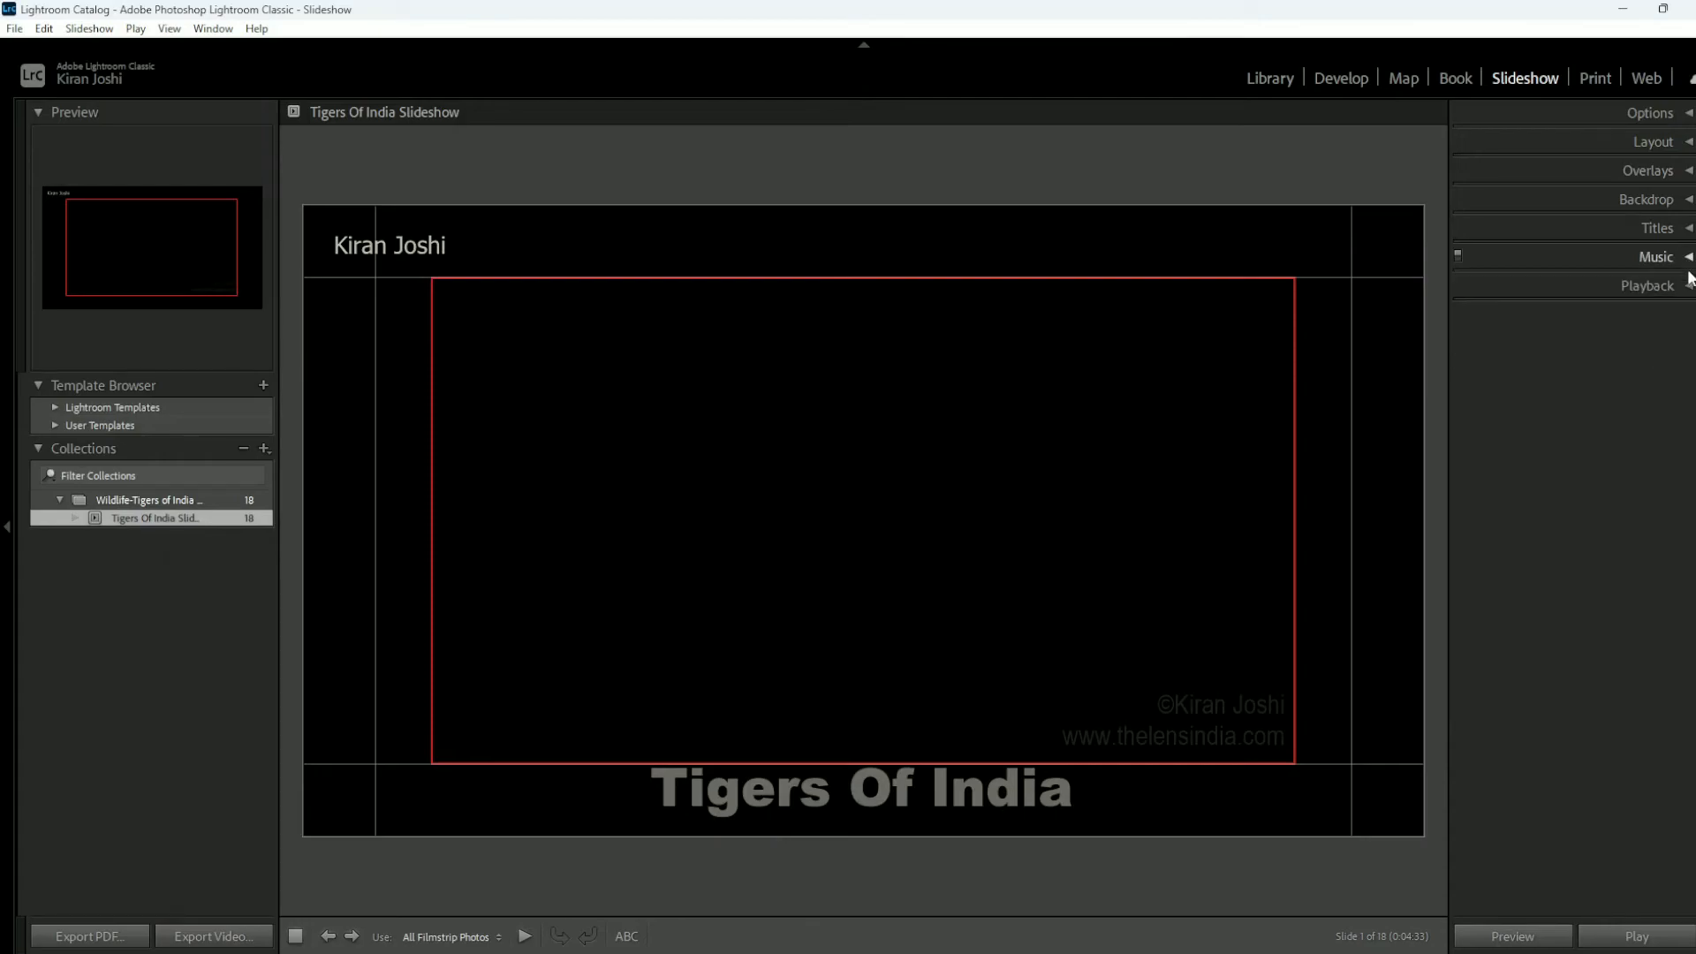
# Step: Save the current slideshow settings as a new template named "Slideshow template" in the User Templates folder
pyautogui.click(263, 385)
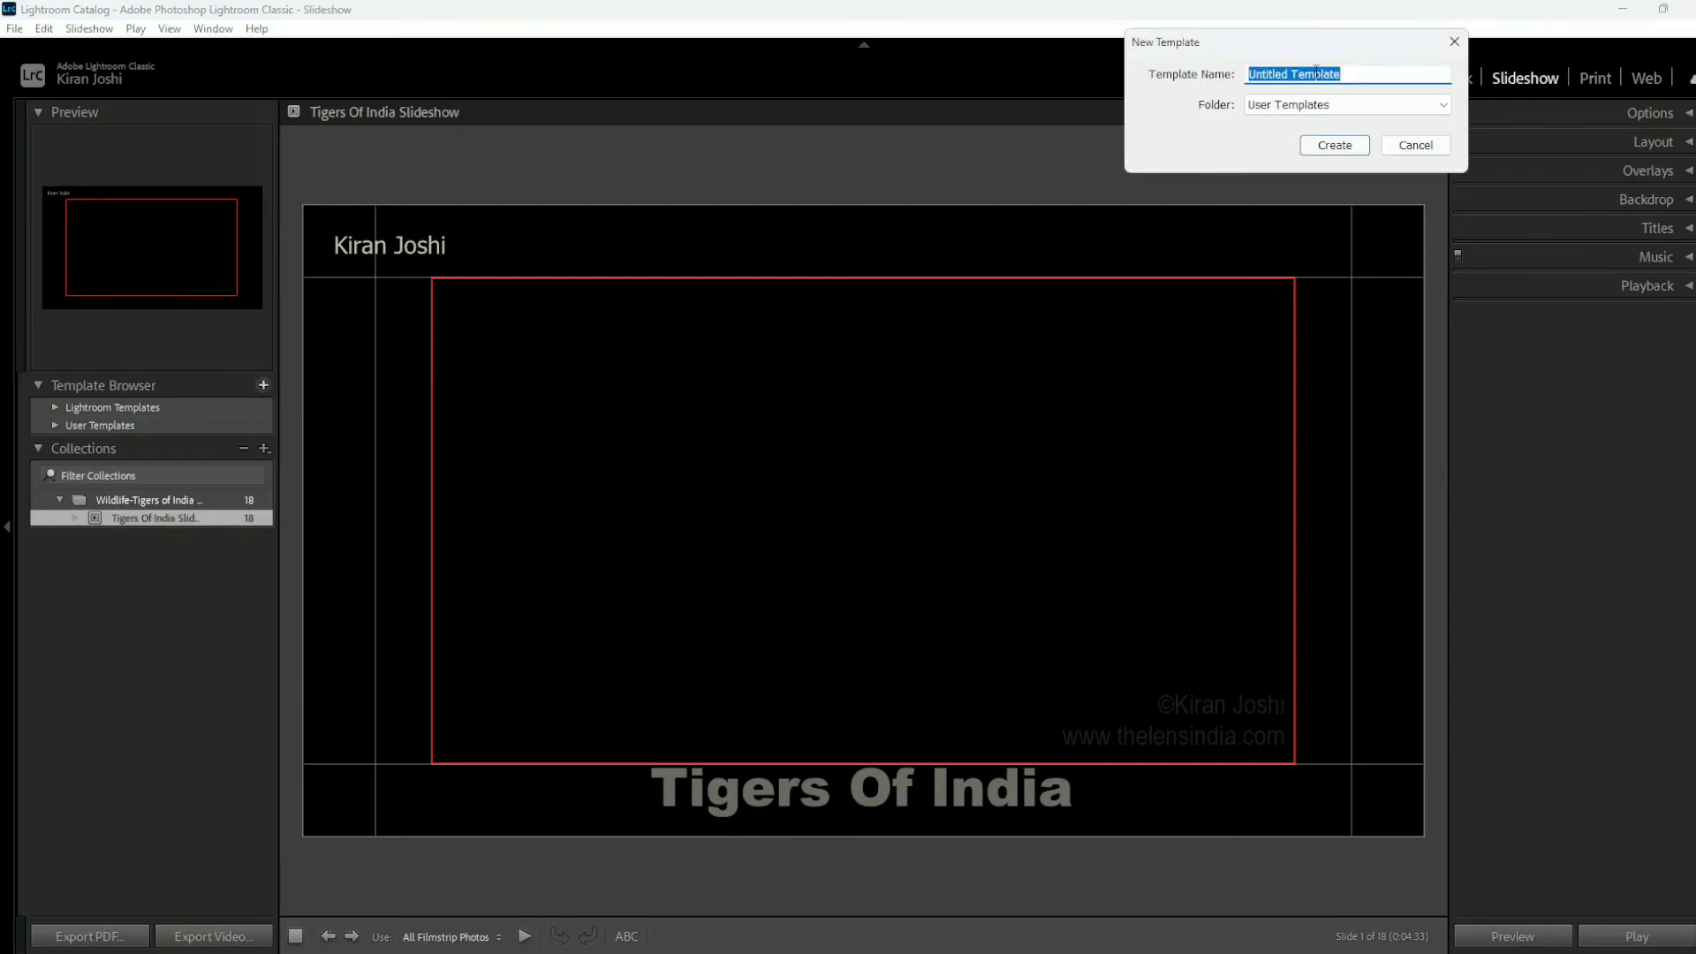
pyautogui.write('Slideshot')
pyautogui.press('BackSpace')
pyautogui.write('w temp')
pyautogui.write('e')
pyautogui.click(1346, 153)
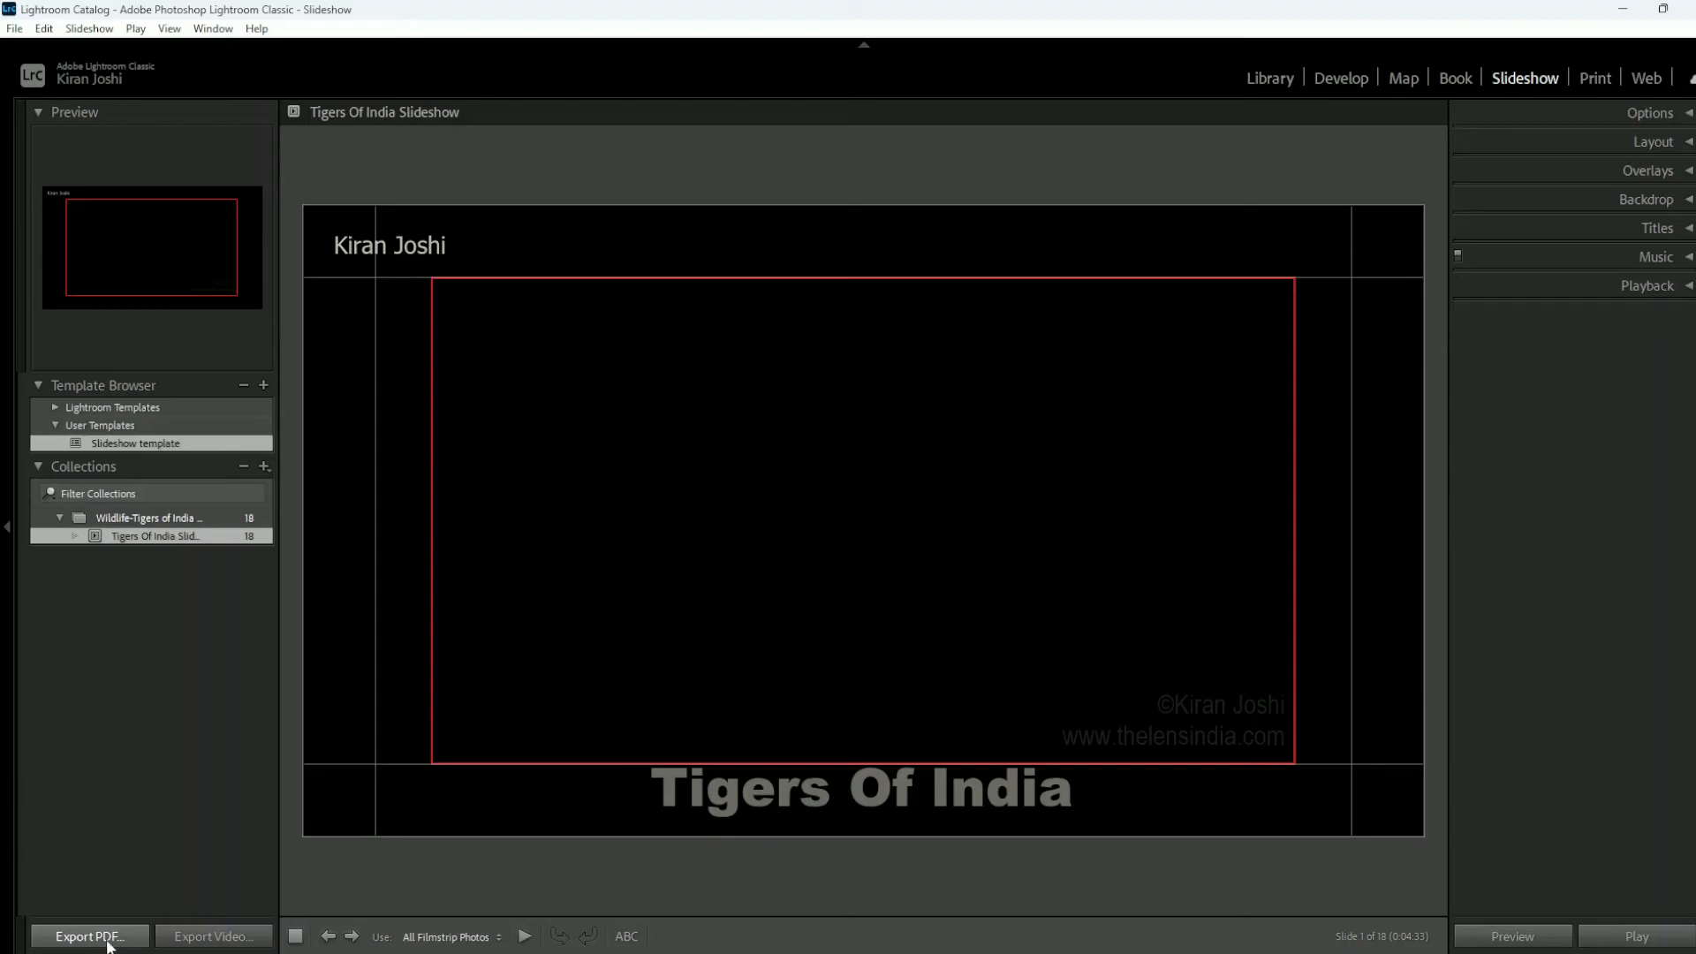
# Step: Export the slideshow as an MP4 video named "Slideshow" to the Desktop with the 720p (16:9) preset
pyautogui.click(219, 936)
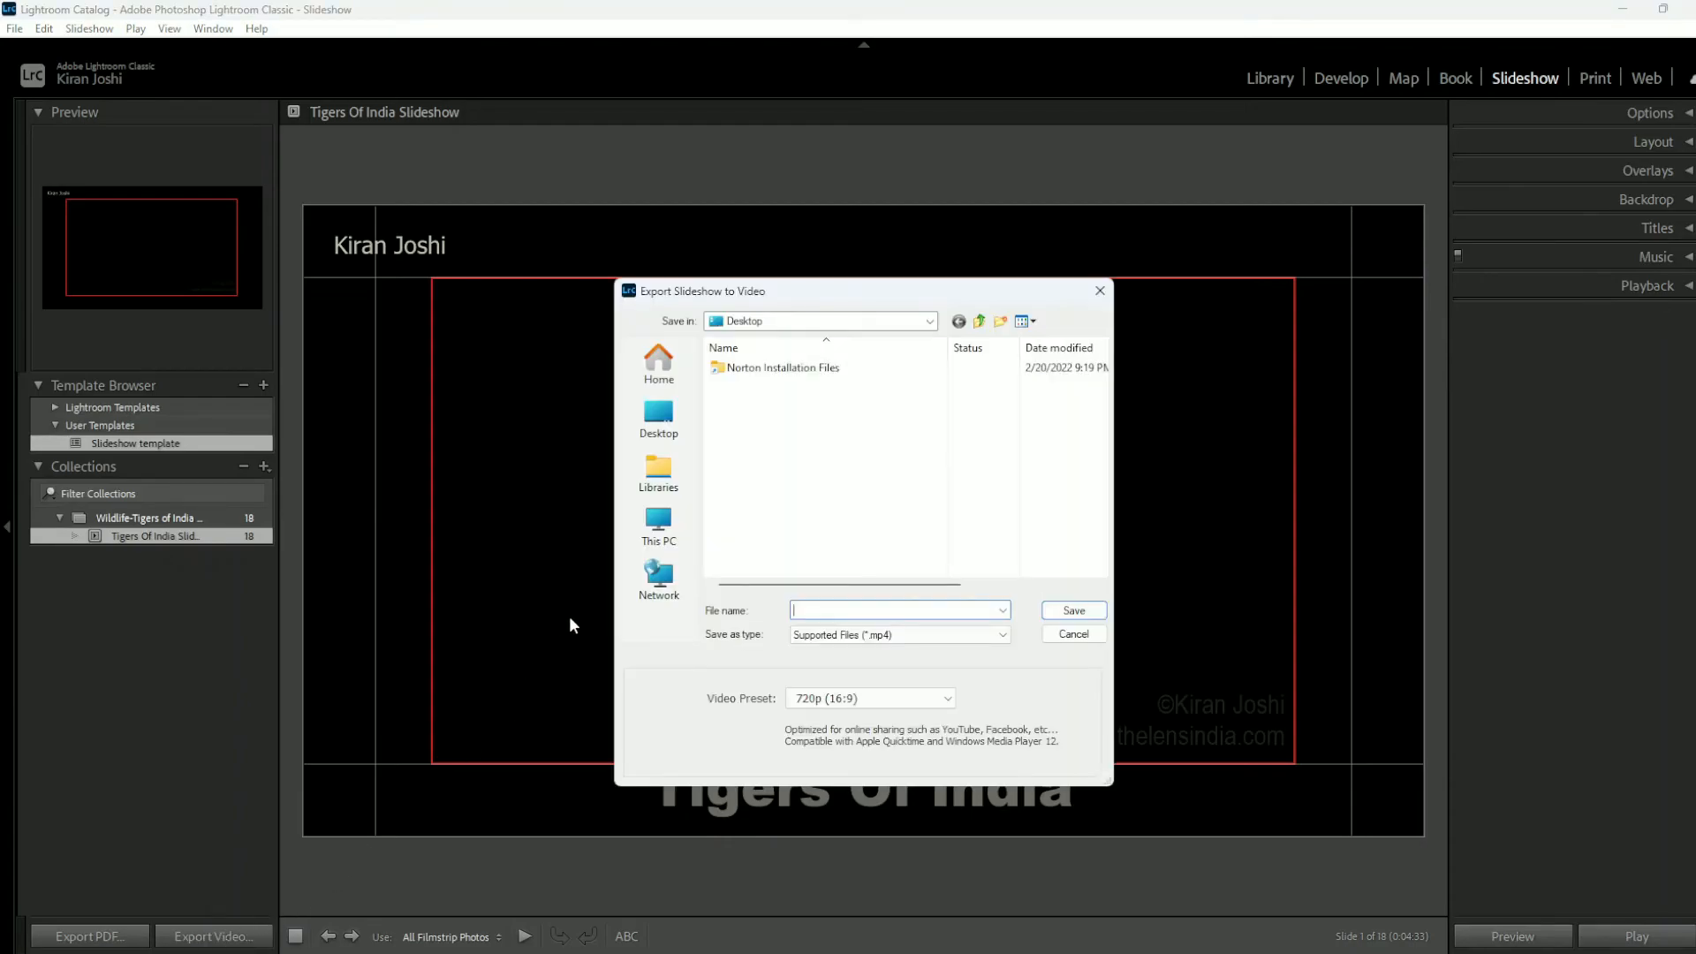
pyautogui.click(658, 418)
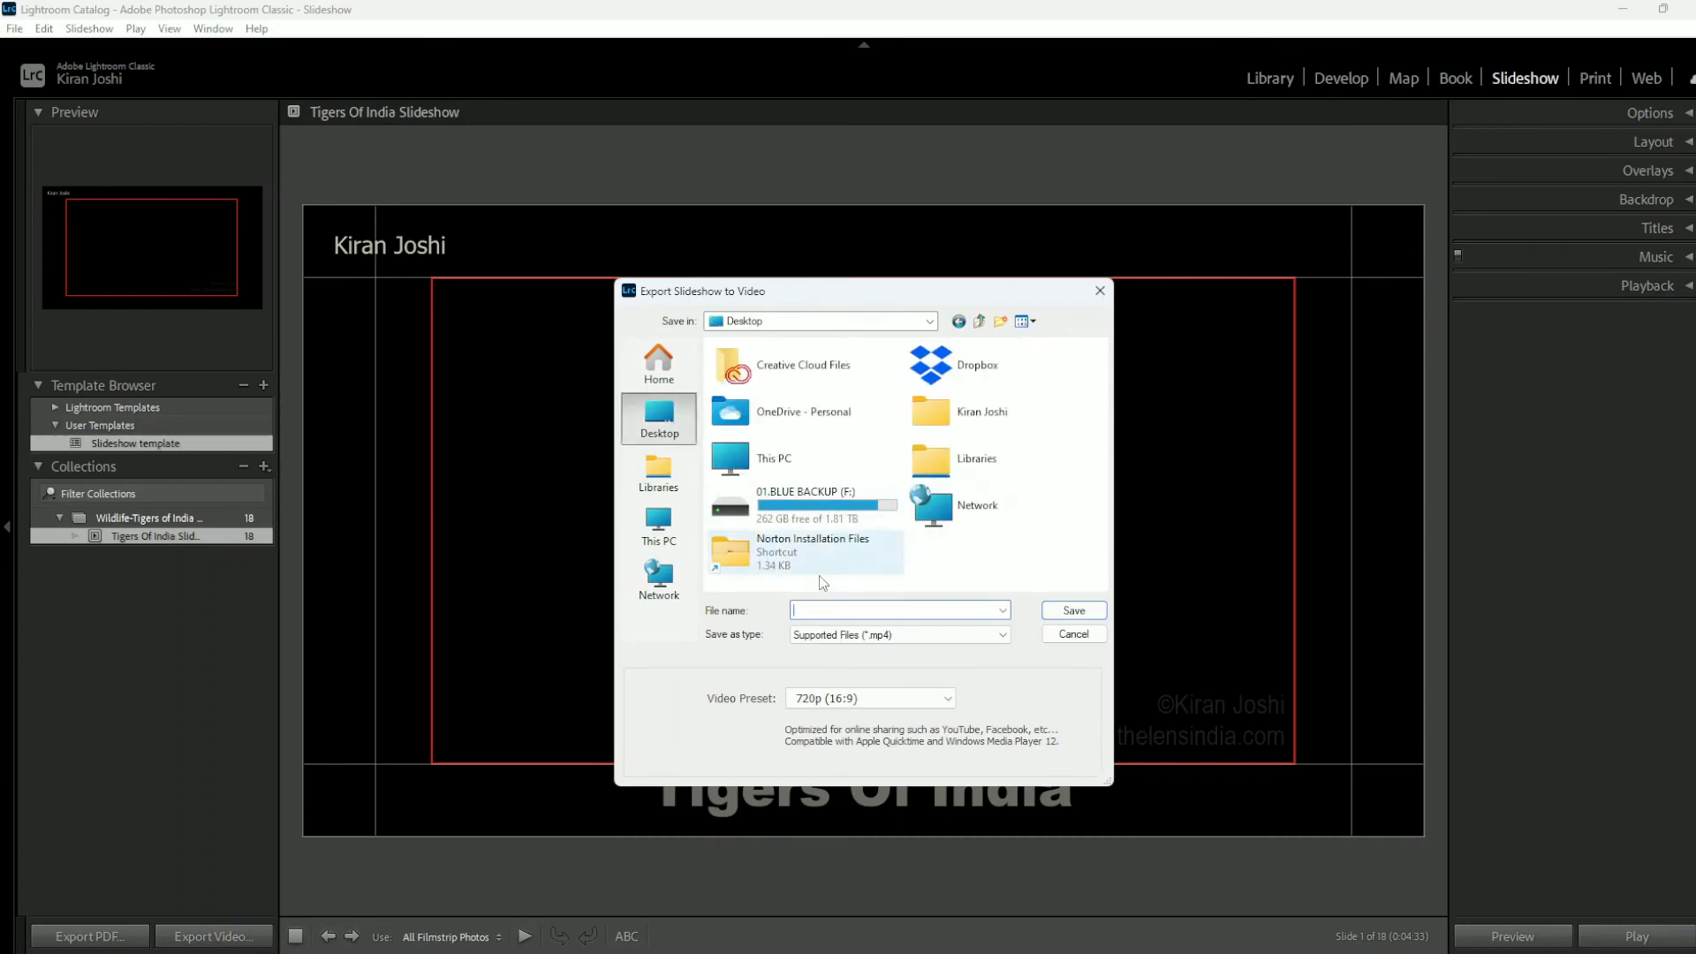
pyautogui.write('Slide')
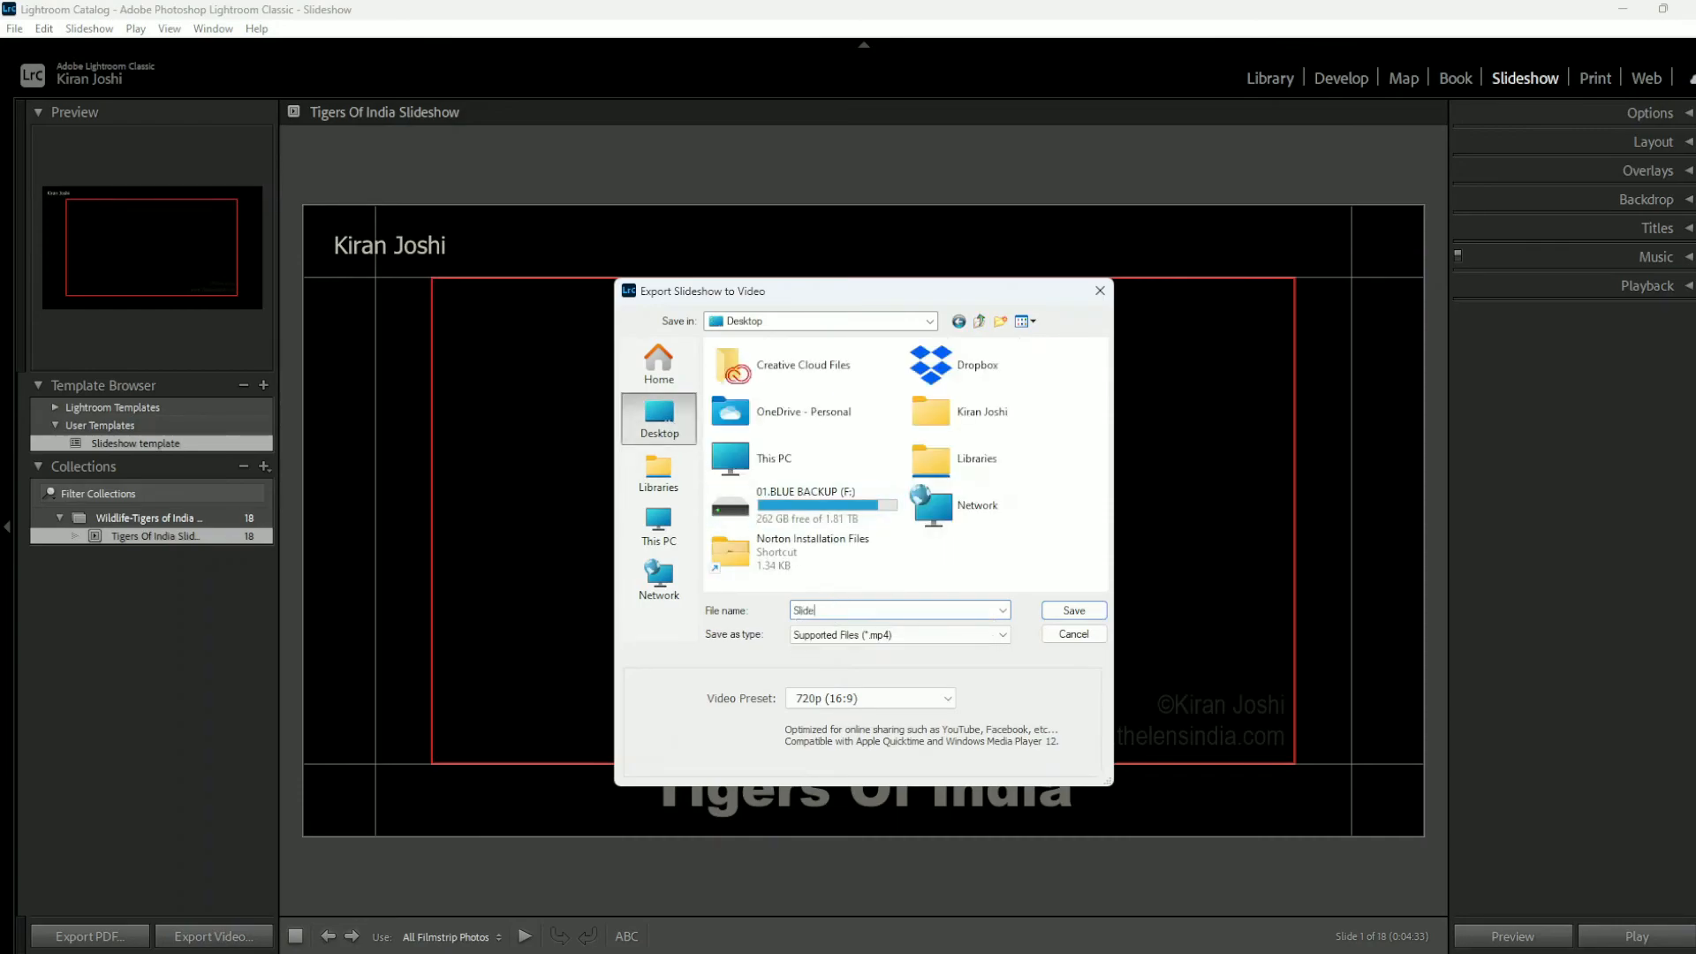
pyautogui.write('show')
pyautogui.click(1074, 610)
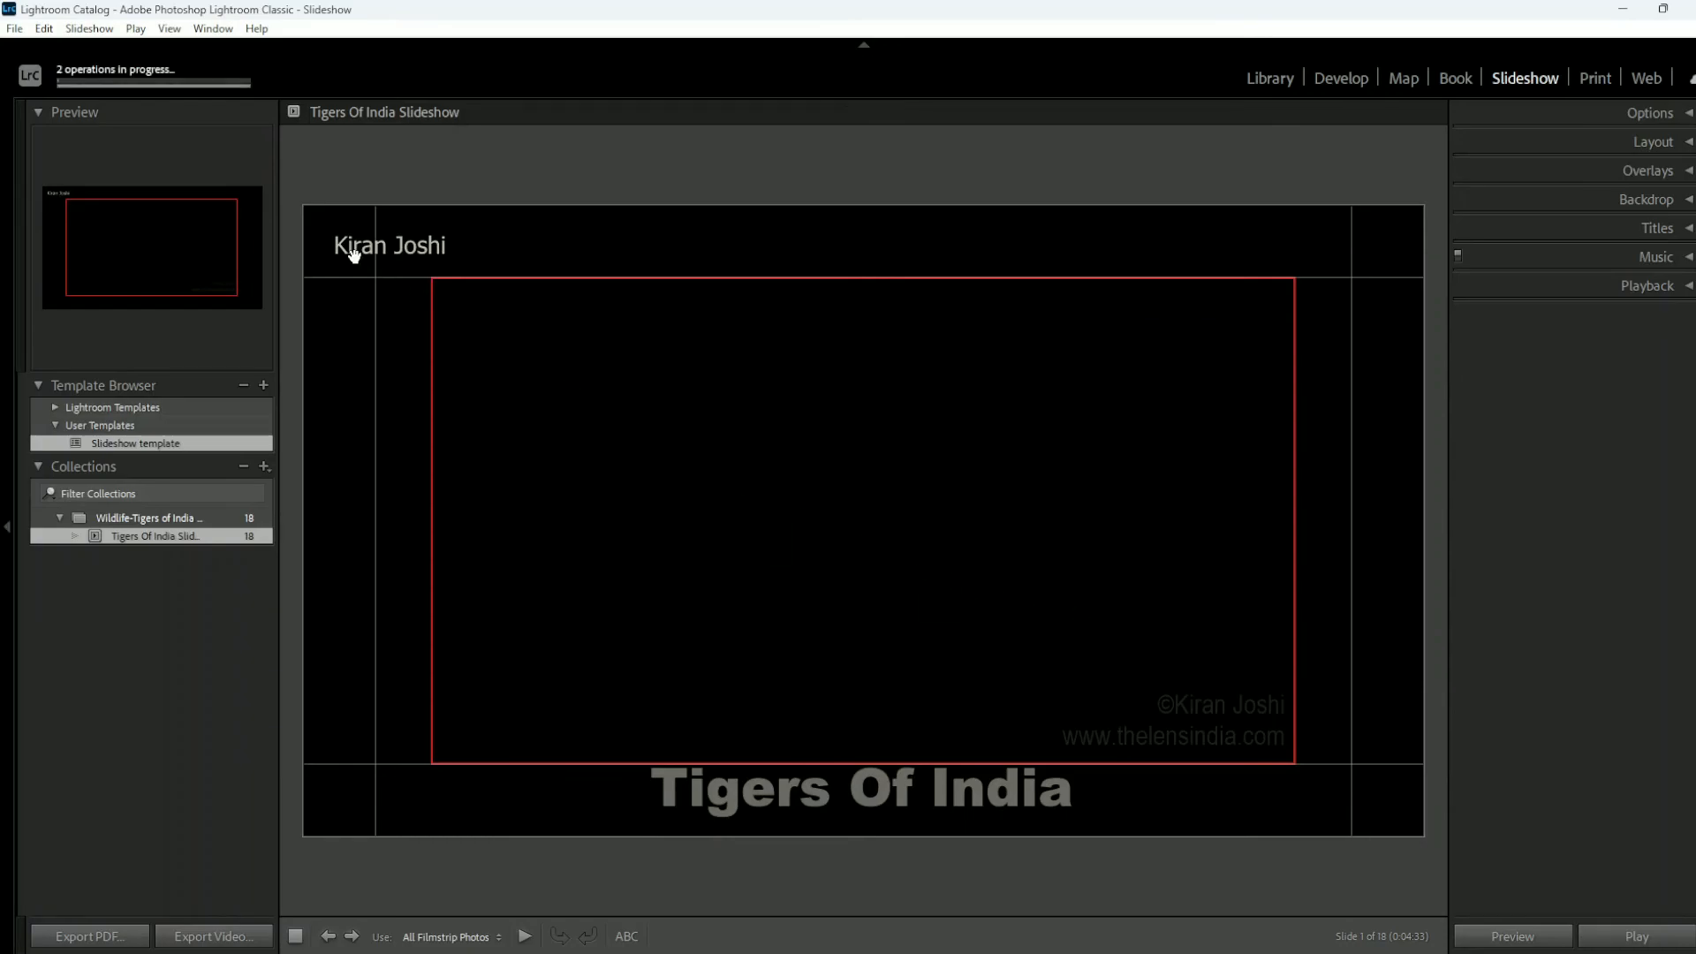
# Step: Review the video presets offered for the slideshow video export, and leave without exporting again
pyautogui.click(196, 937)
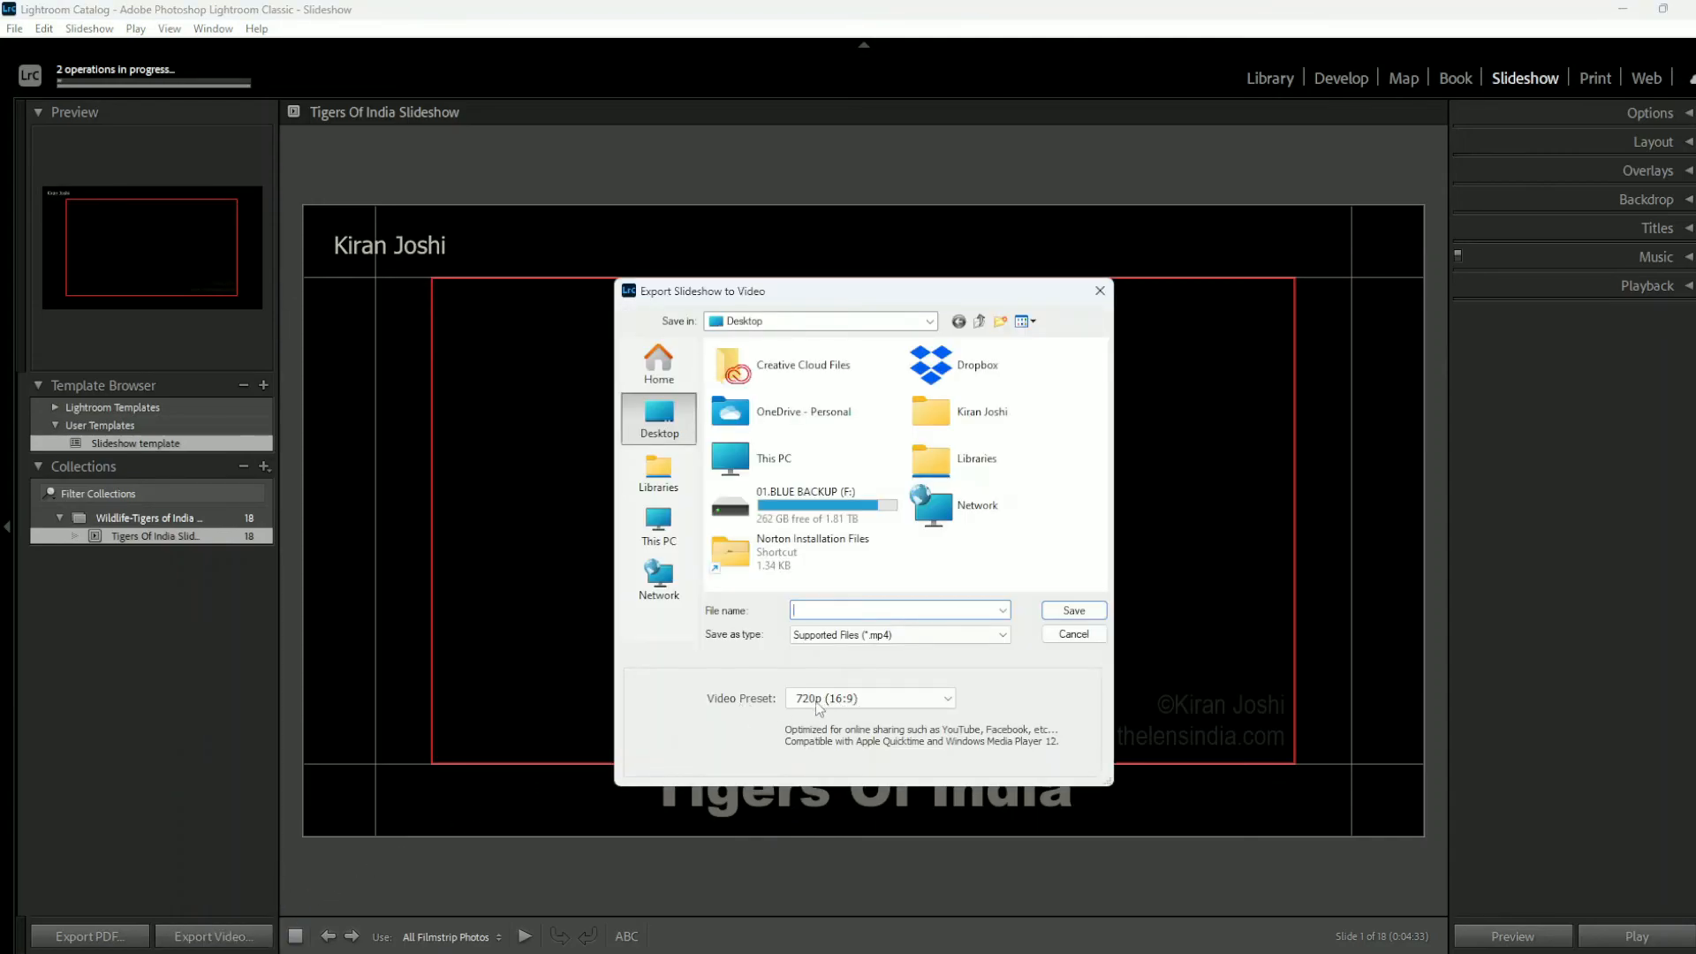
pyautogui.click(819, 706)
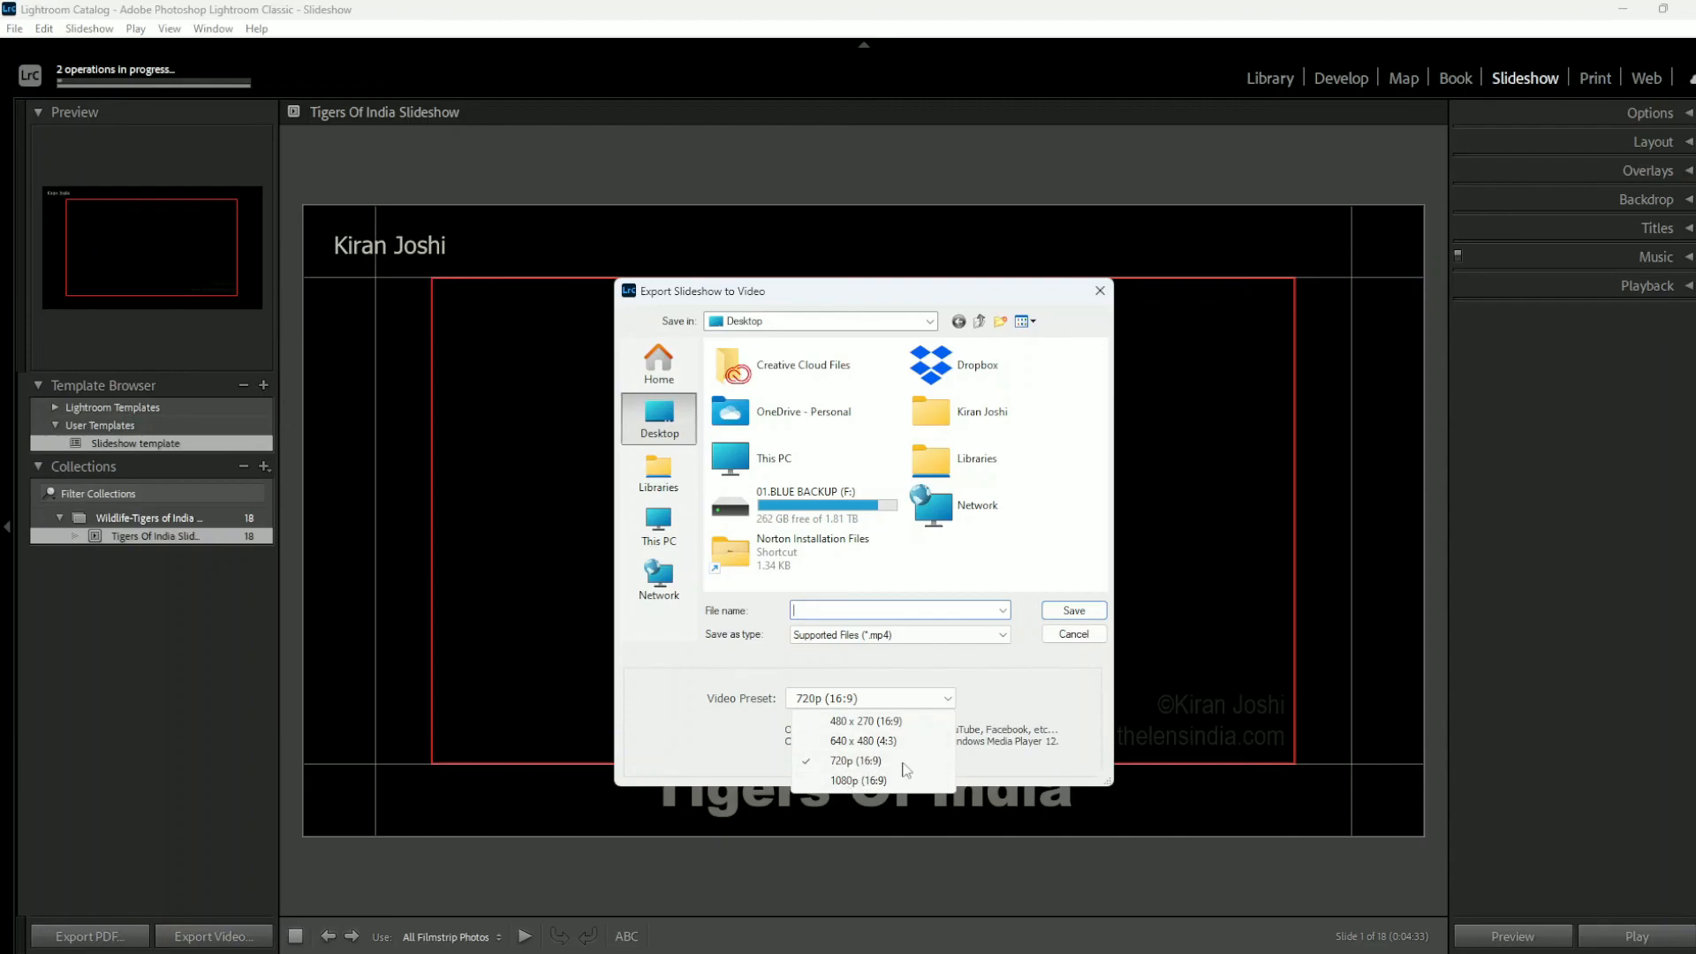
pyautogui.click(1061, 639)
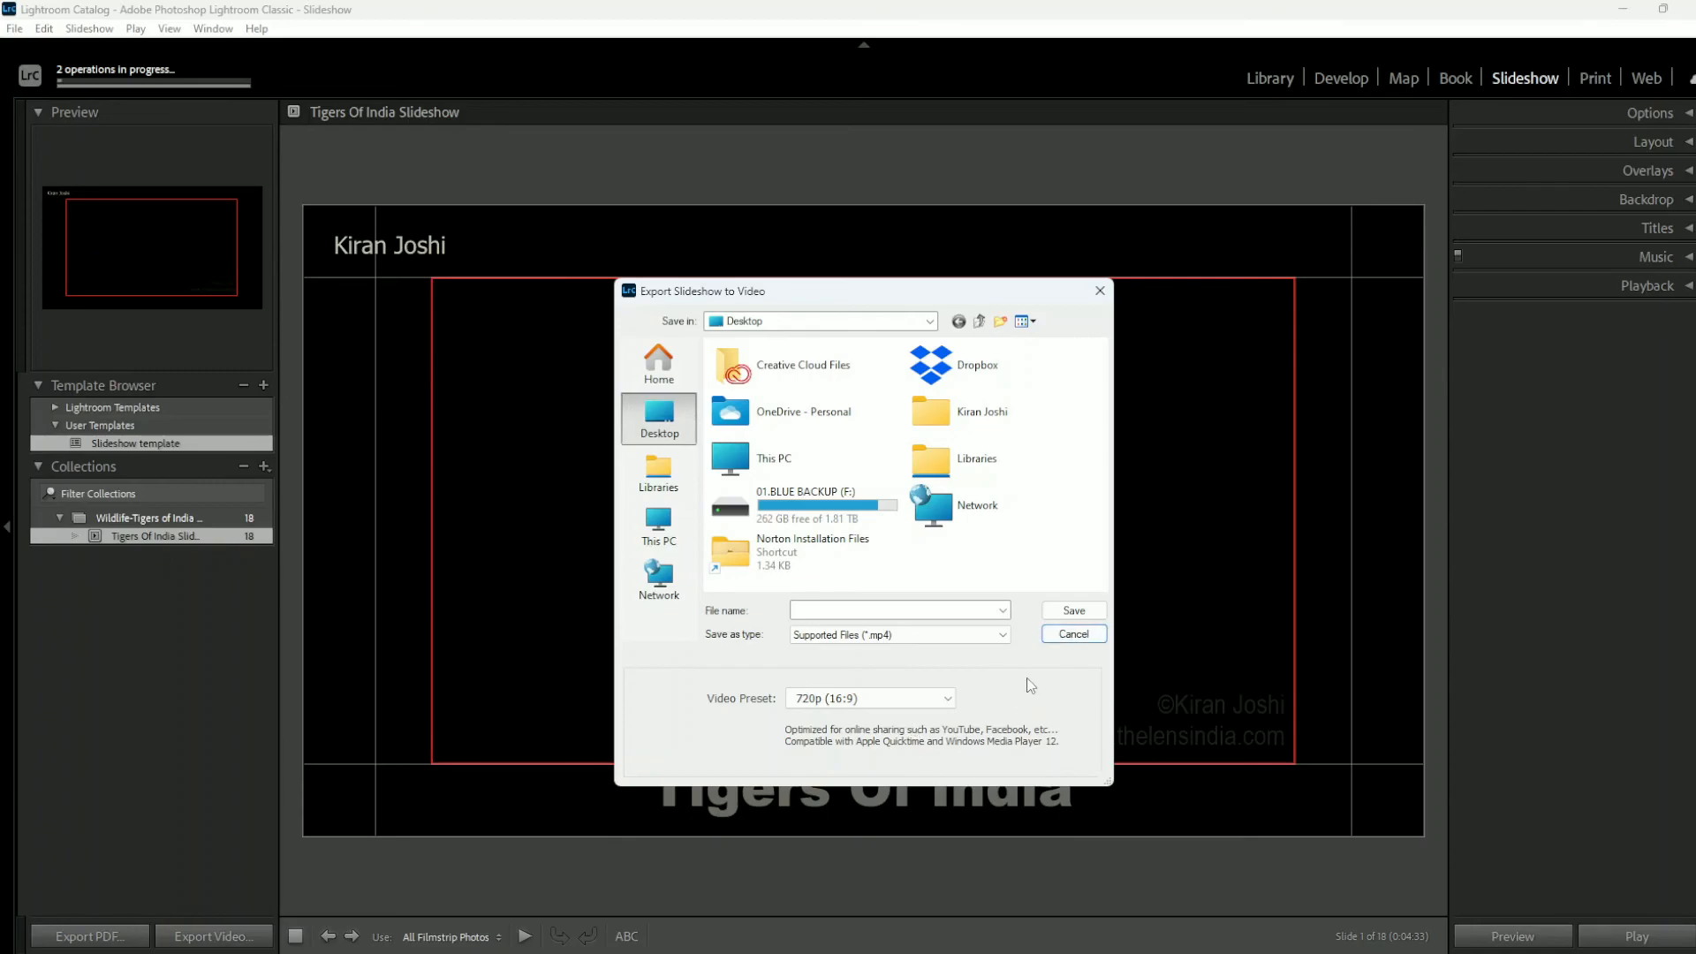
pyautogui.click(1062, 640)
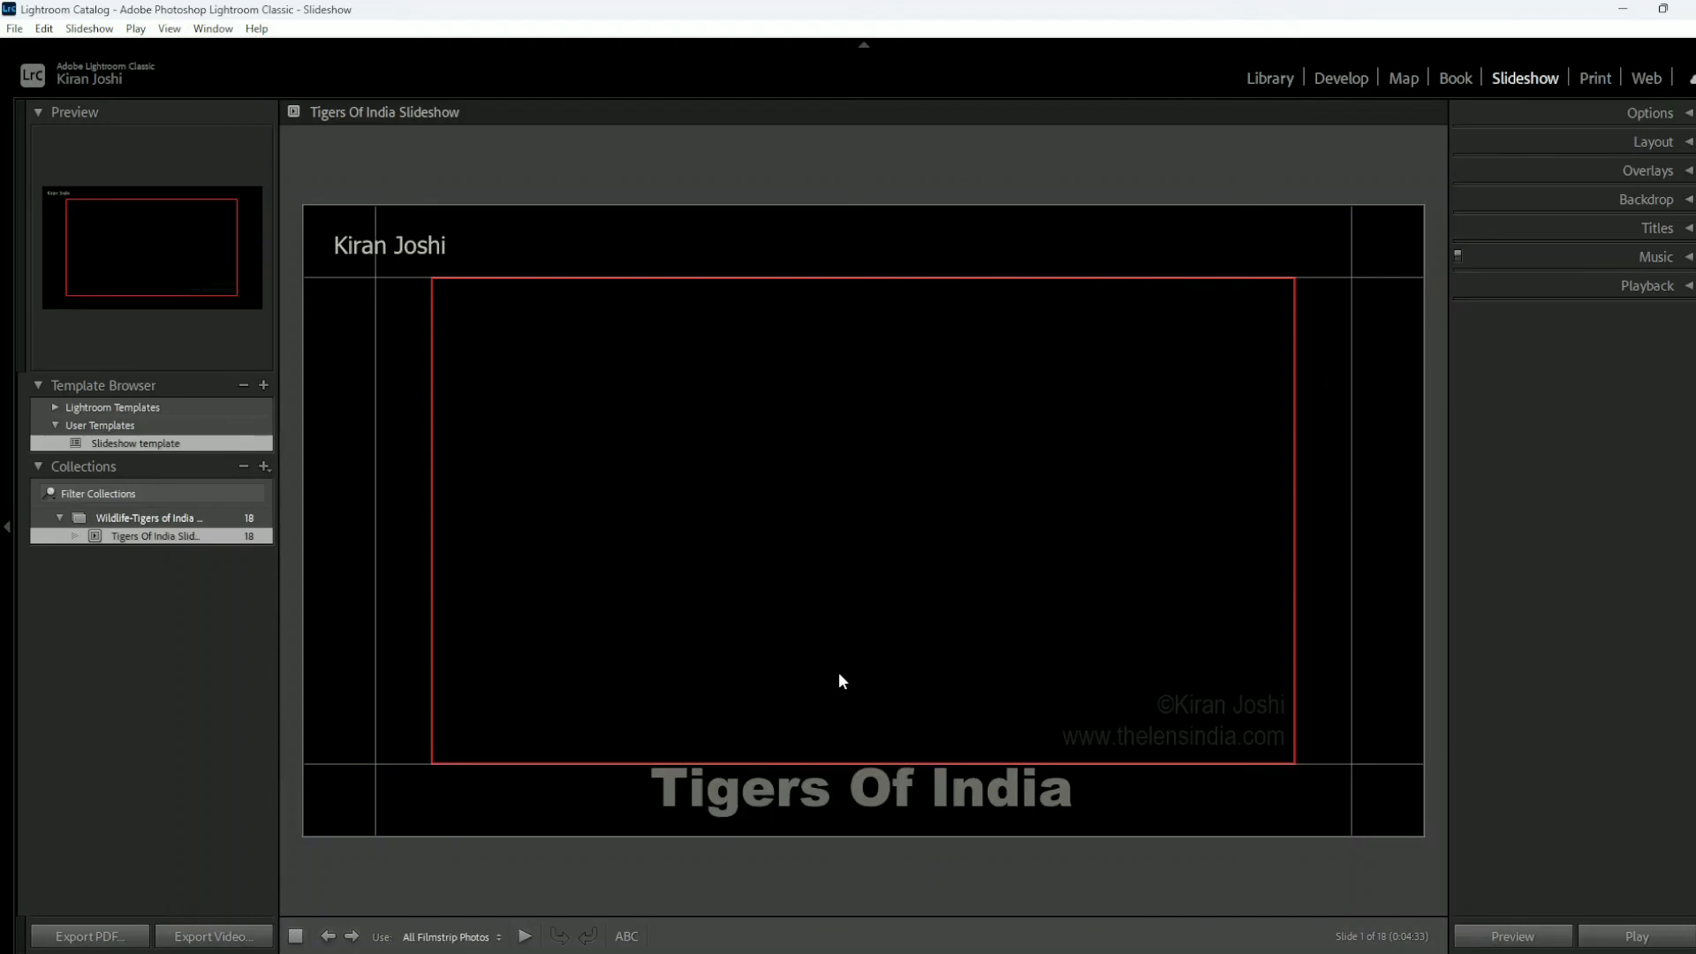
# Step: Play the exported Slideshow video from the desktop in Media Player, skipping ahead through it, and return to Lightroom Classic
pyautogui.click(1622, 11)
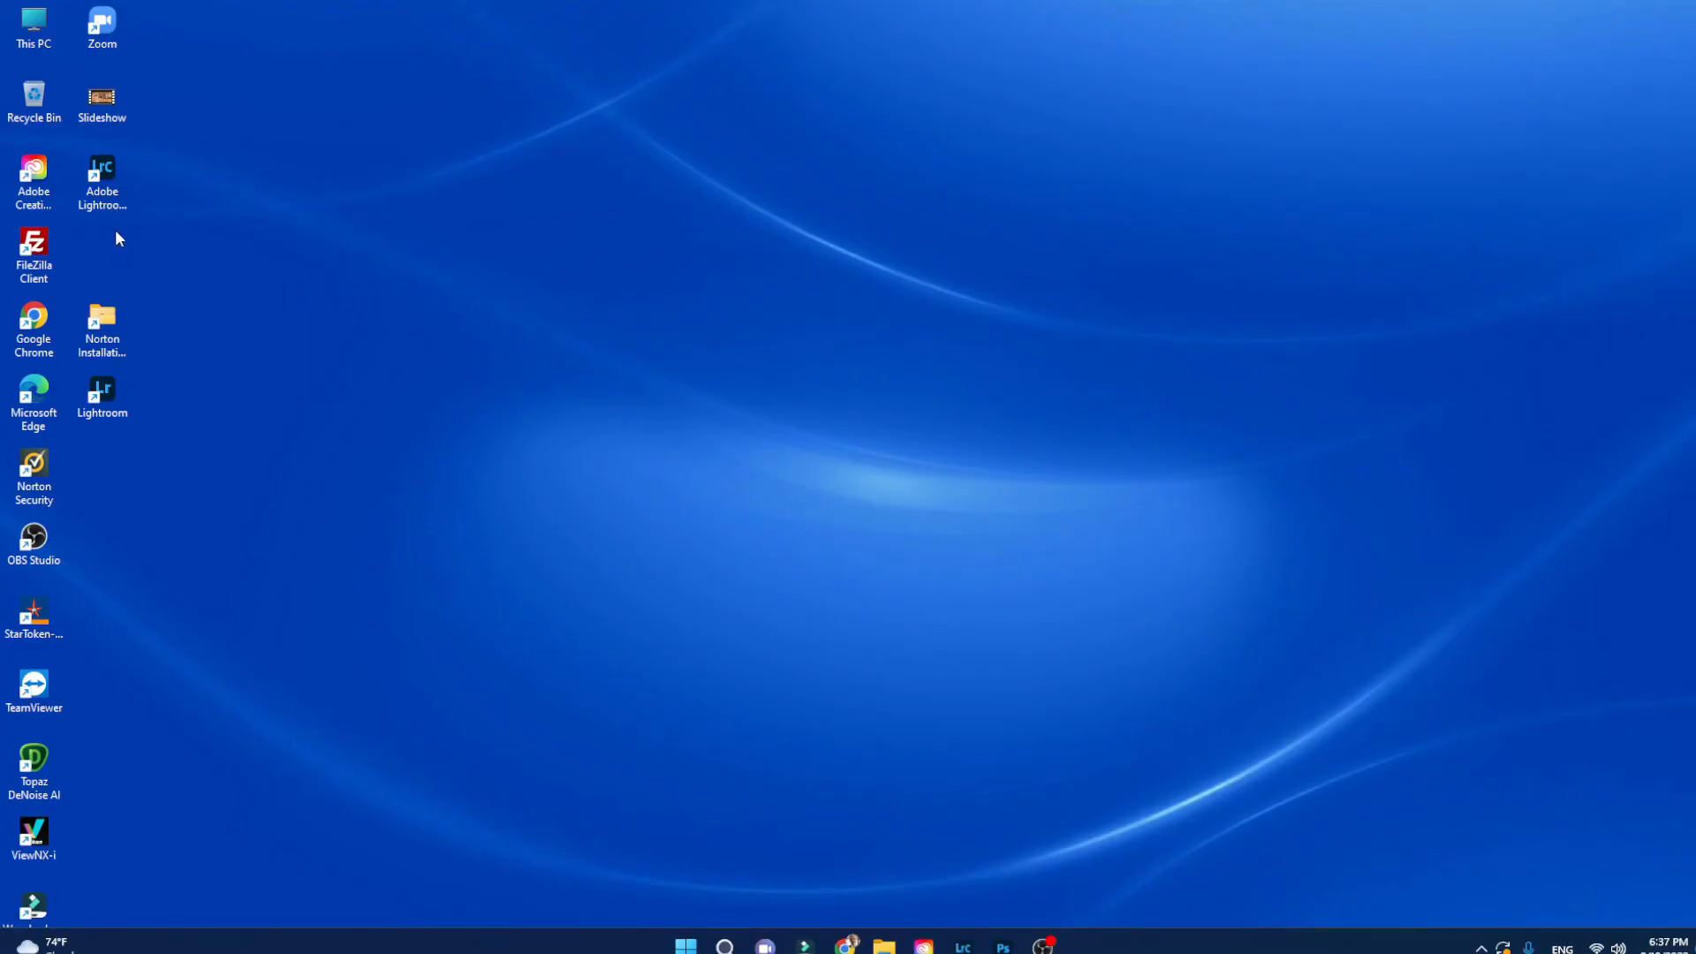
pyautogui.doubleClick(116, 109)
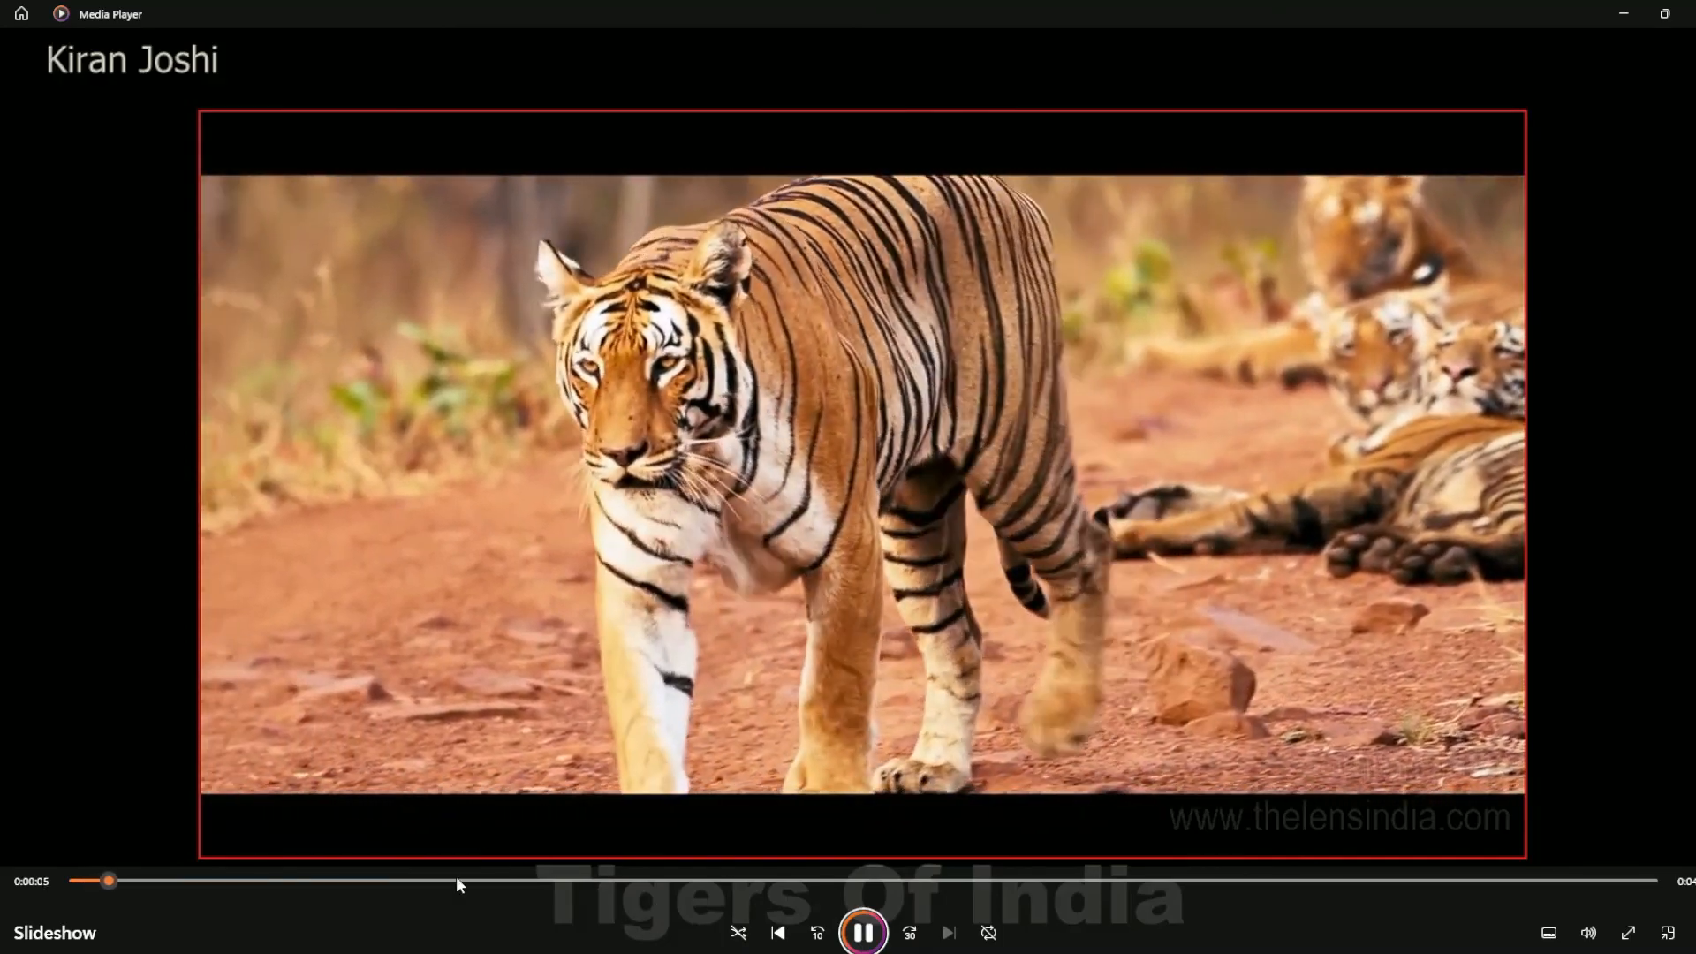
pyautogui.click(457, 879)
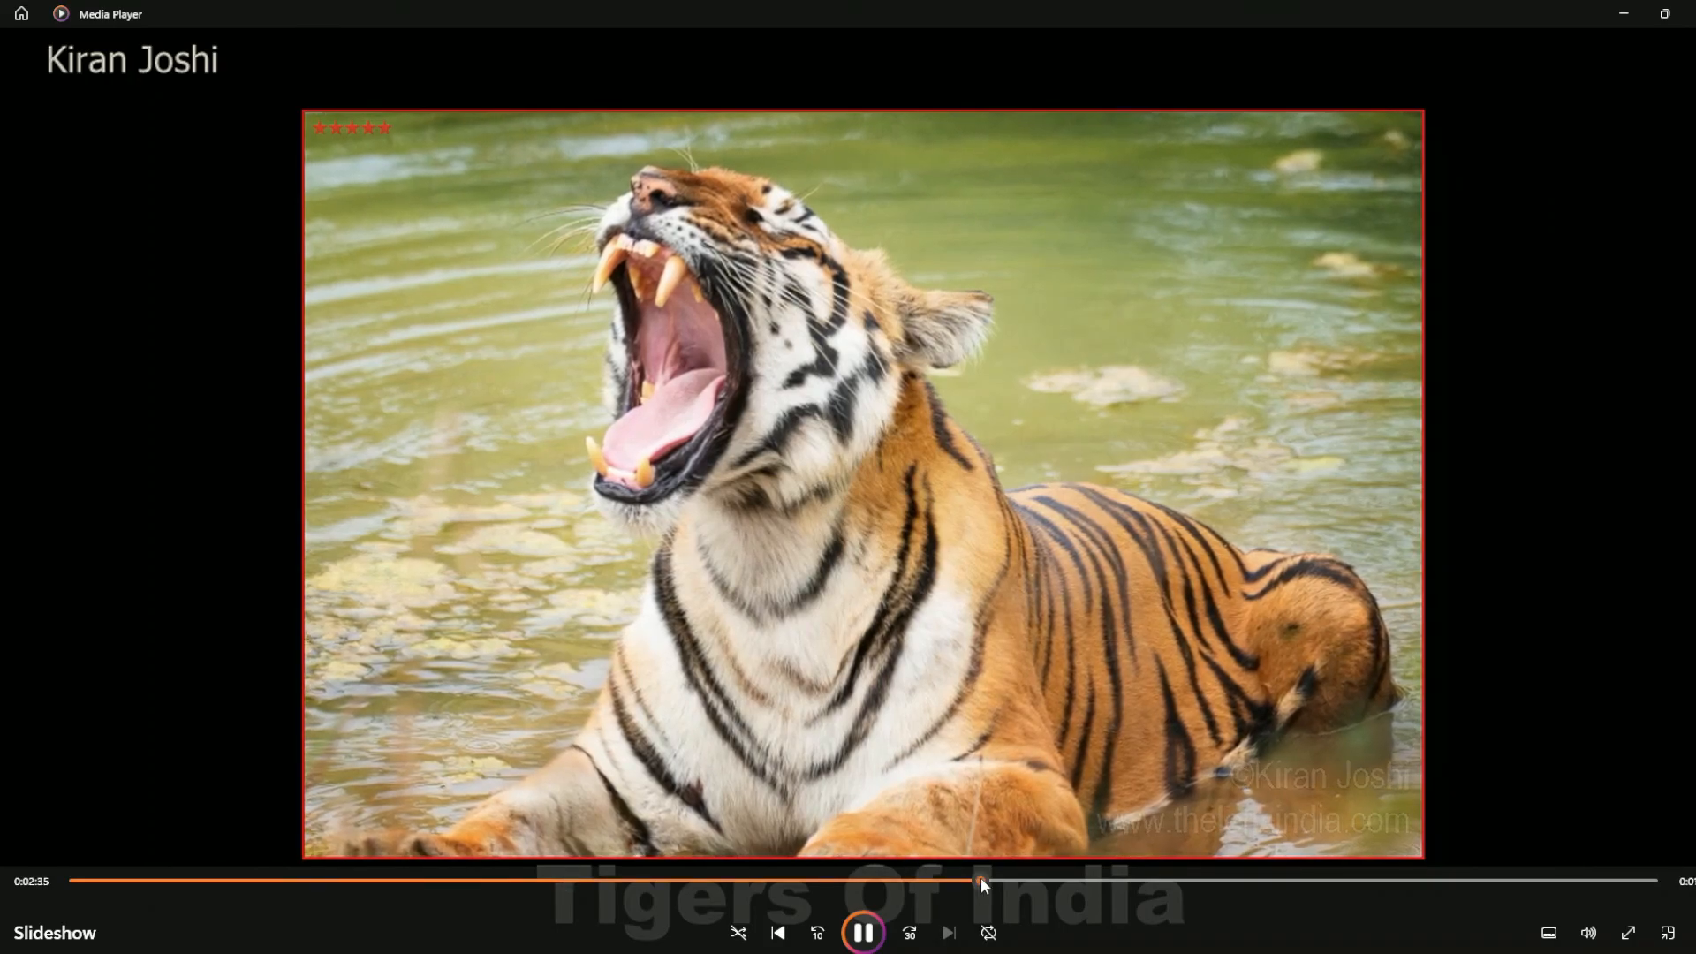
pyautogui.click(977, 879)
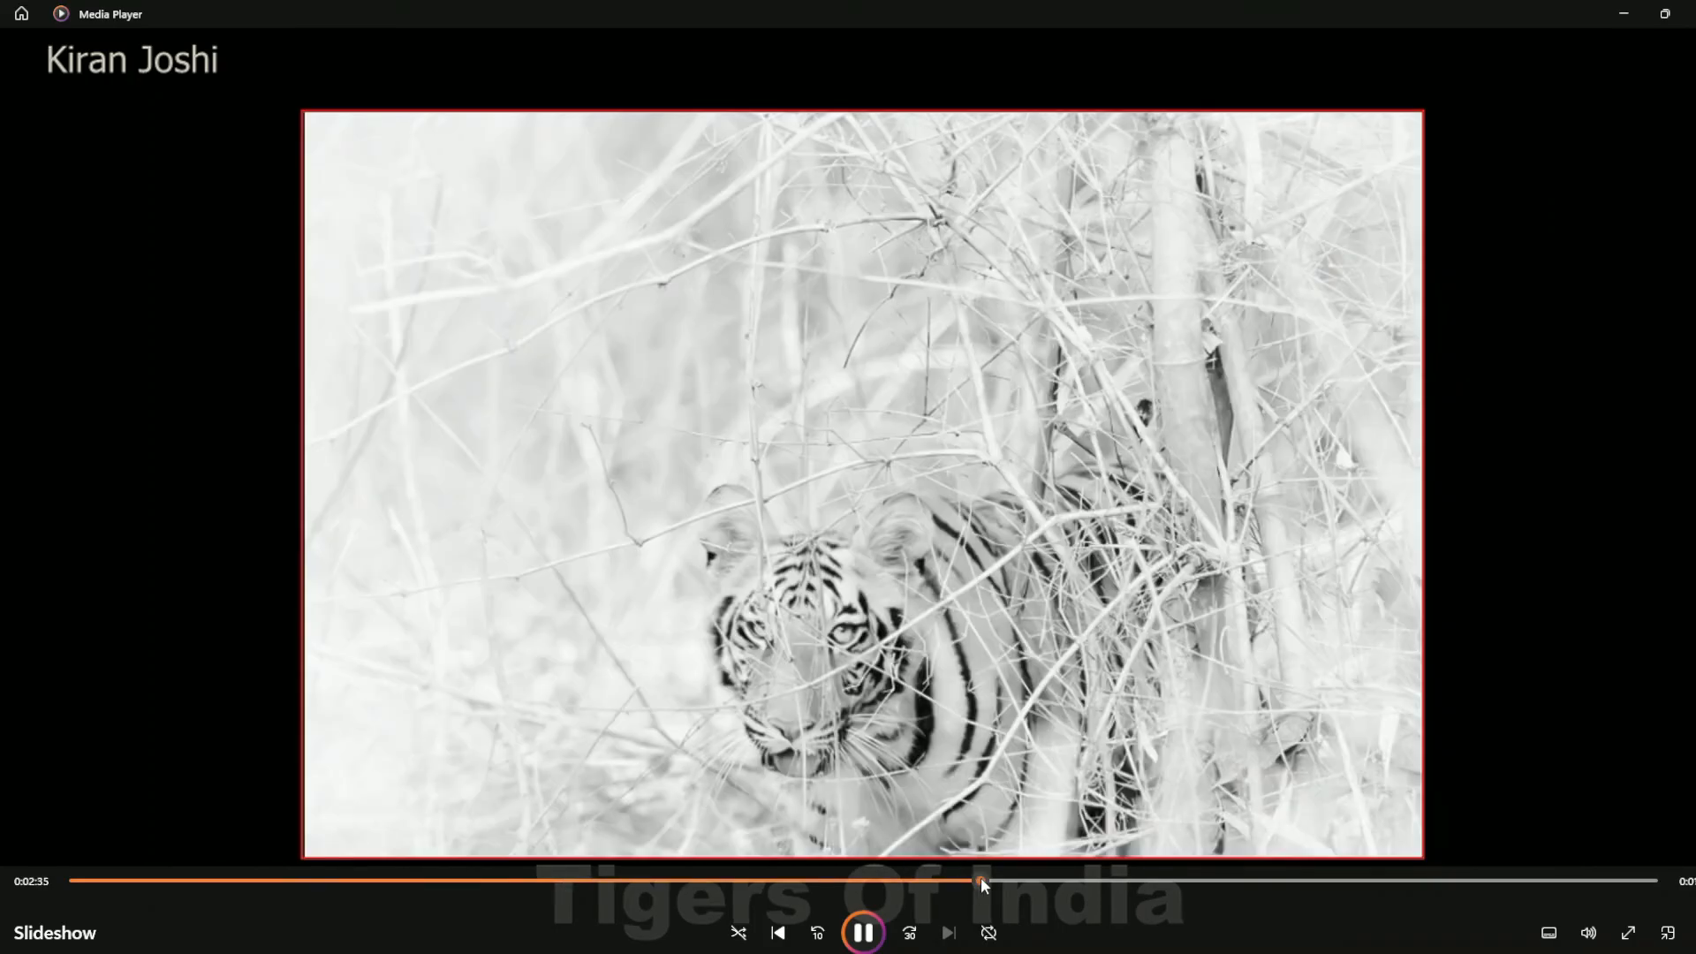
pyautogui.click(1462, 879)
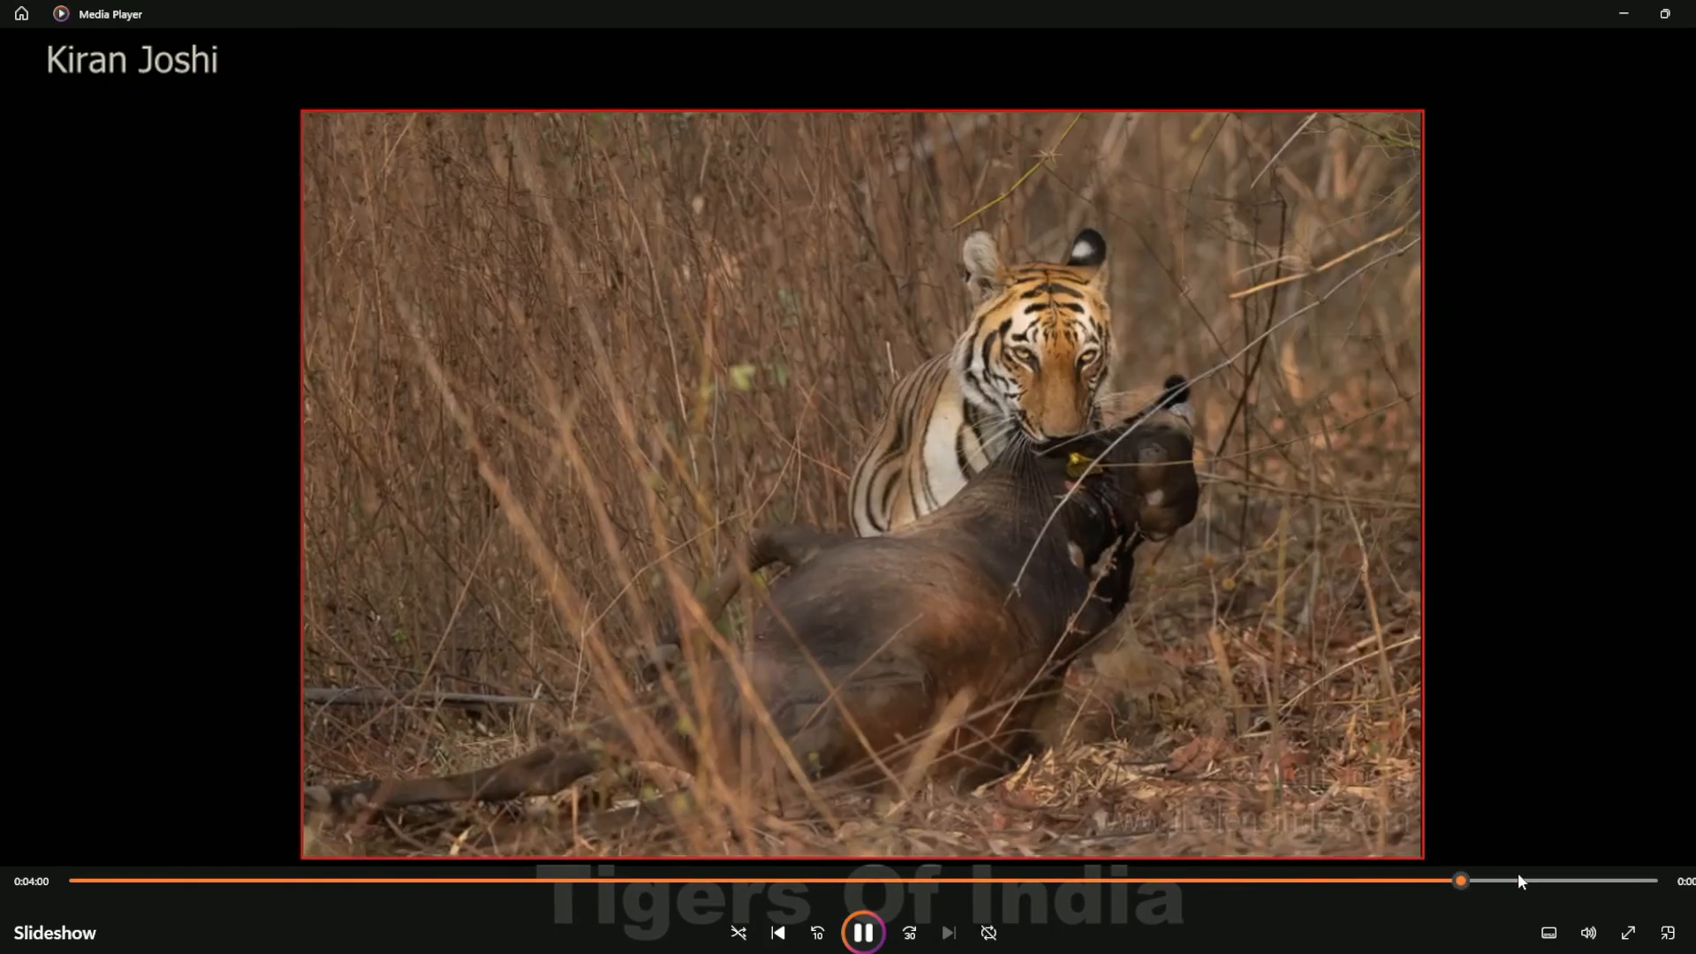
pyautogui.click(1616, 880)
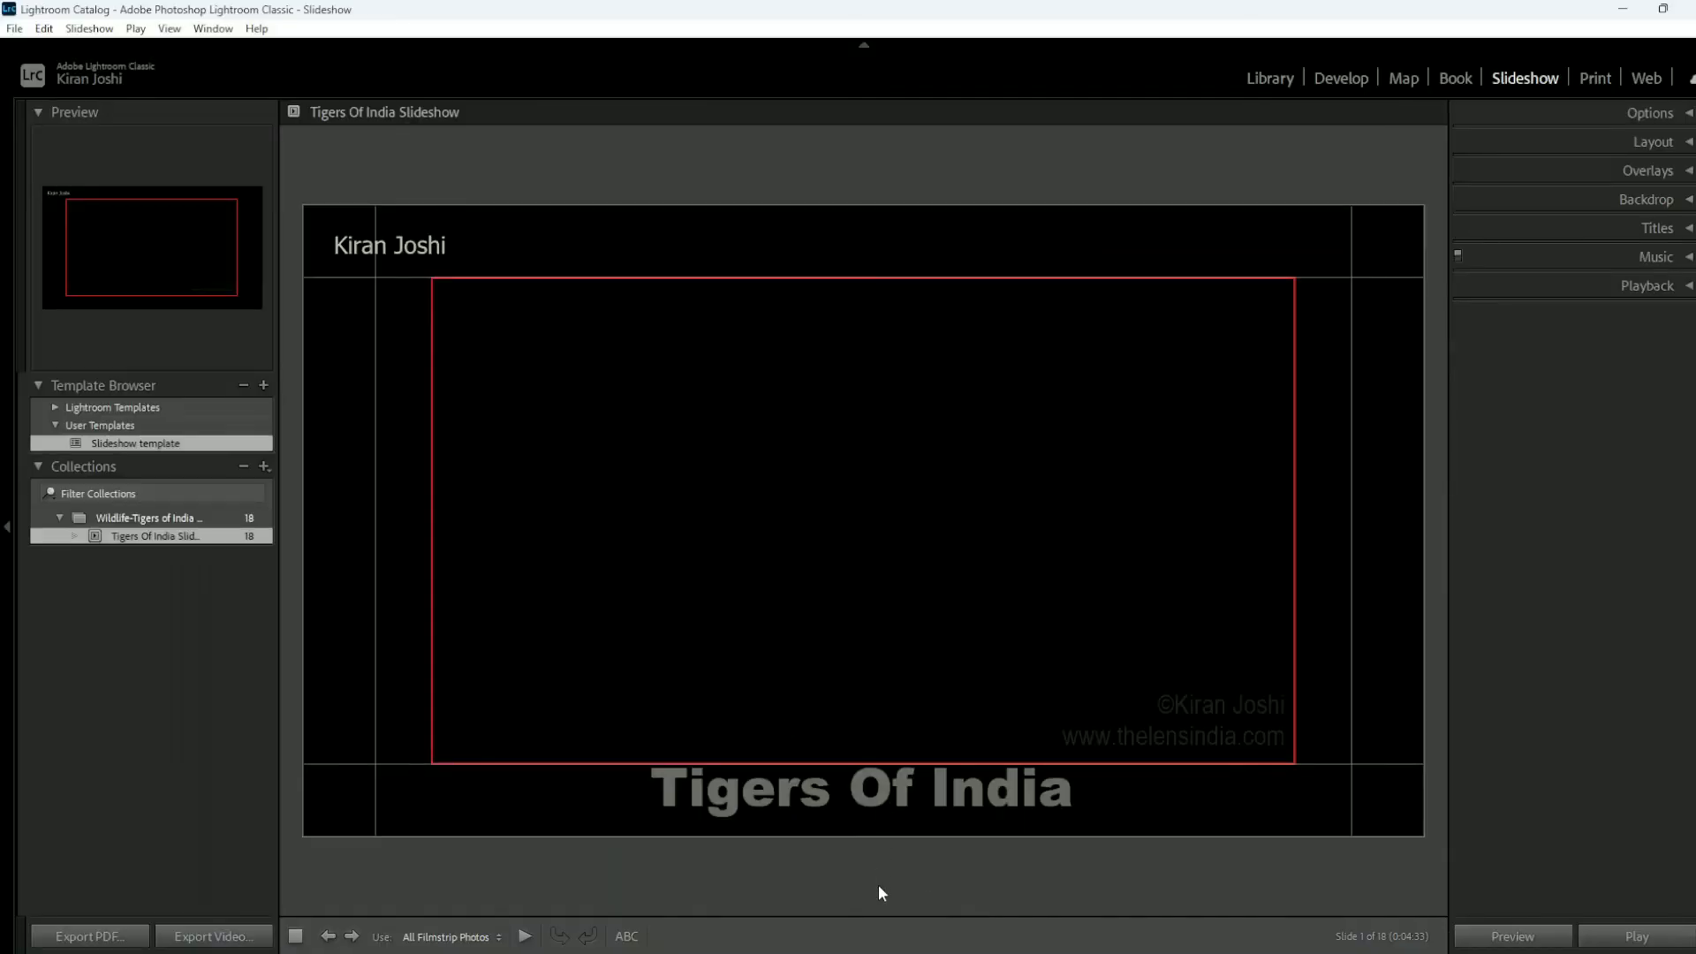
# Step: Show the filmstrip with the slideshow's photos
pyautogui.click(878, 947)
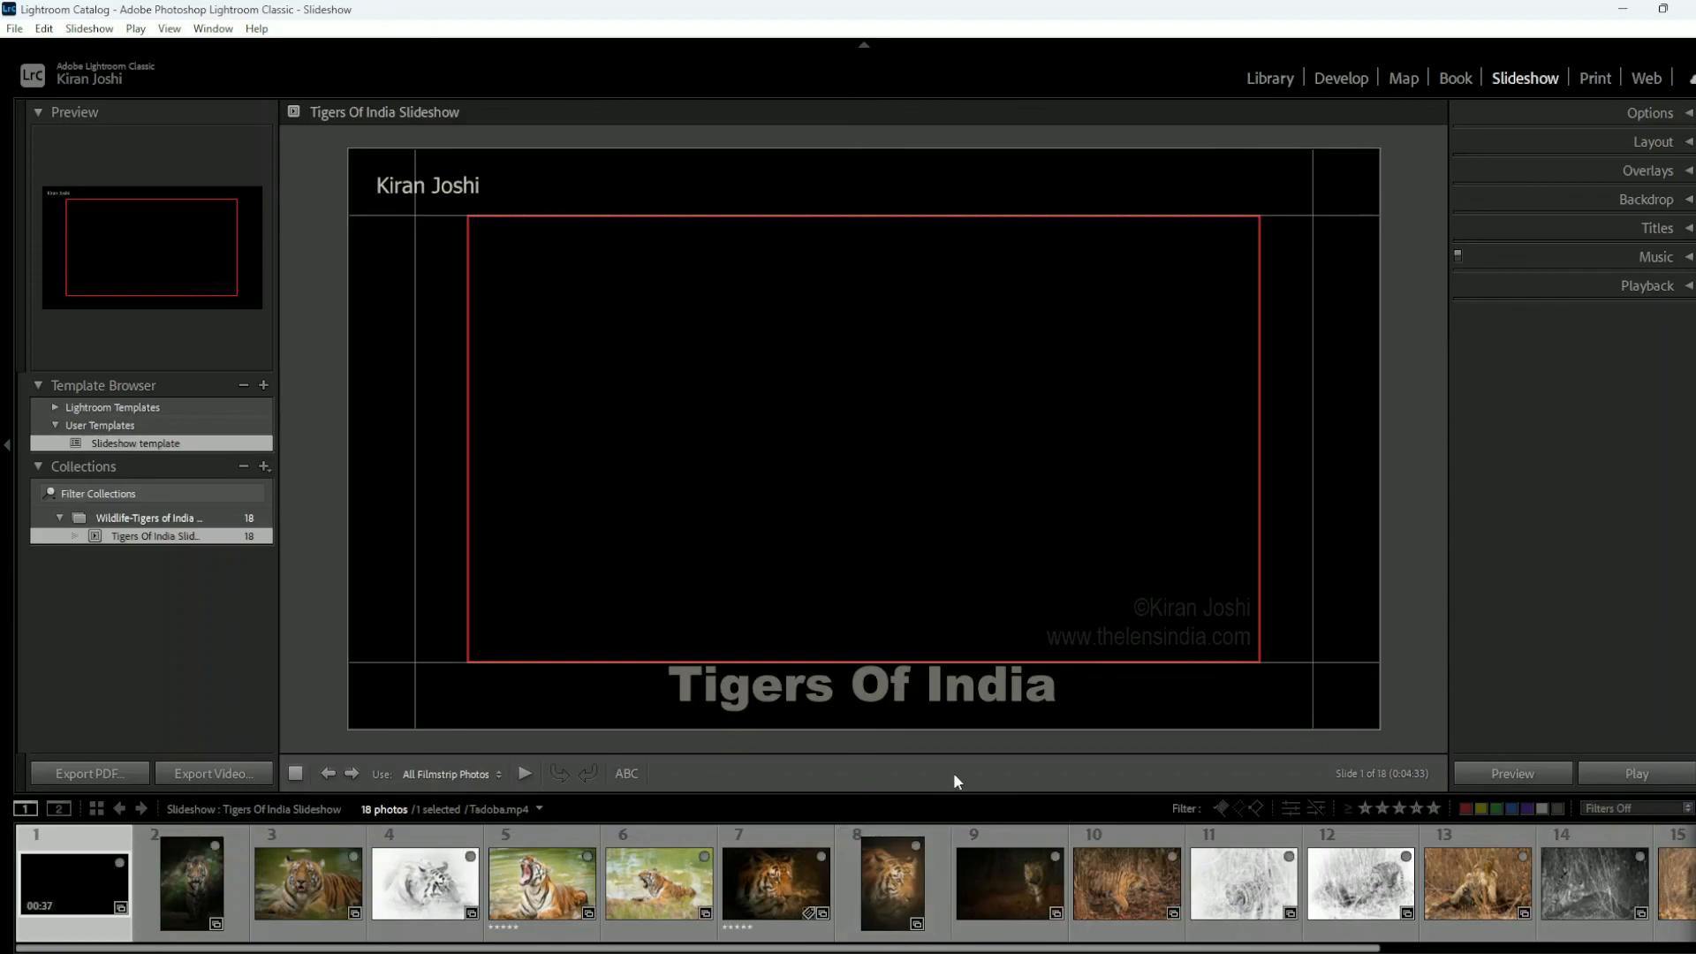